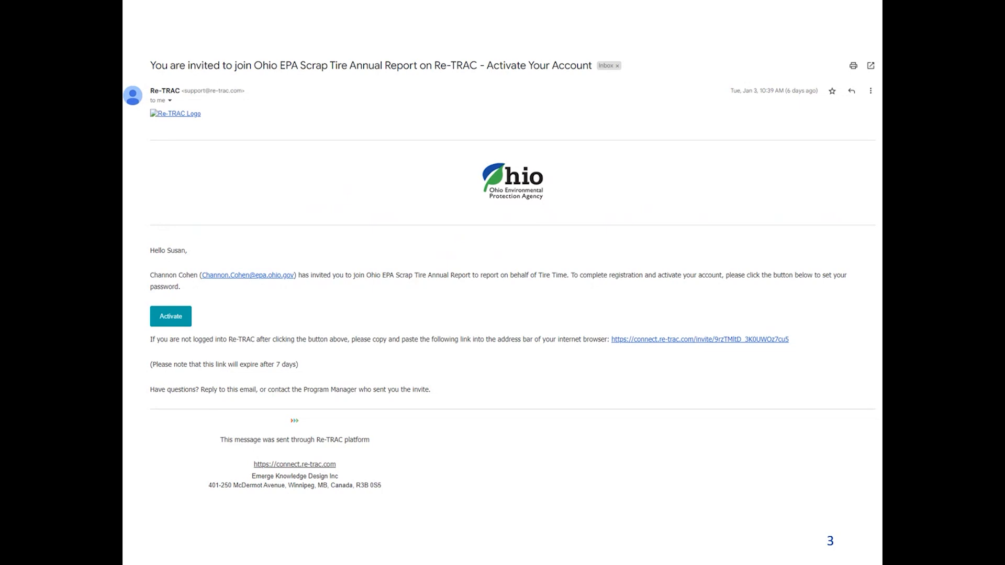
- Advance the slideshow from slide 3 to slide 4, the Re-TRAC Connect registration form
click(743, 315)
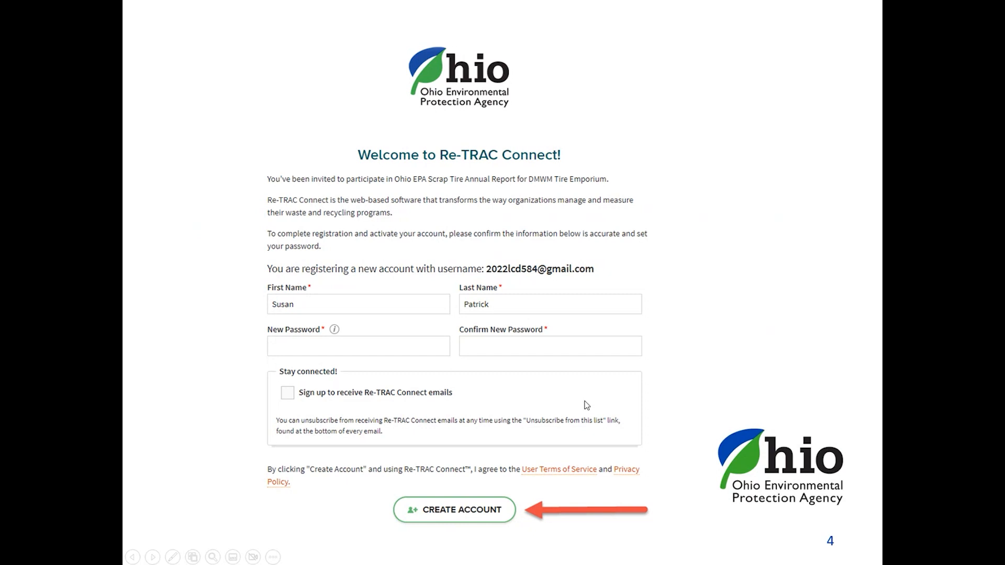
- Advance past the registration slide toward the signed-in Re-TRAC Connect homepage
click(724, 333)
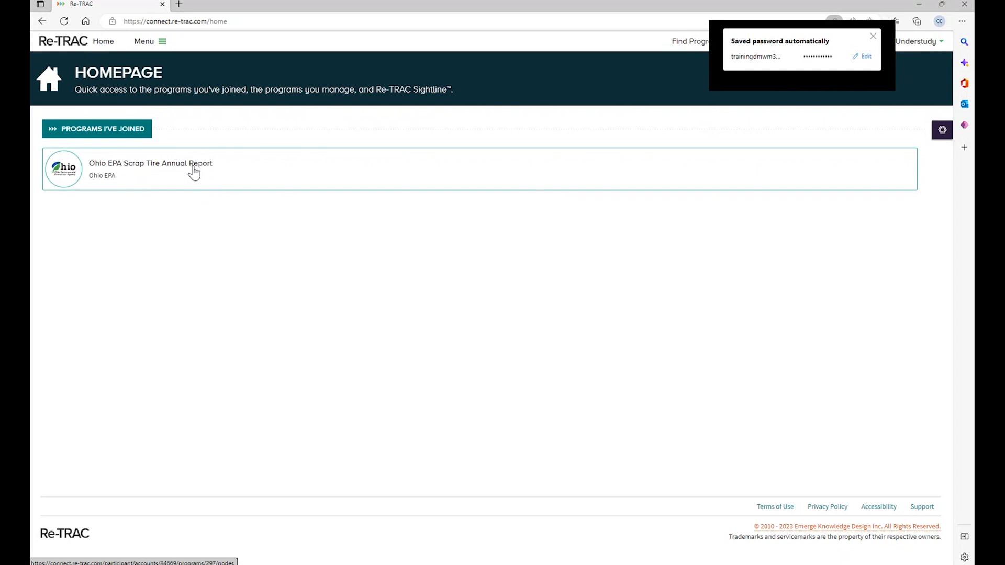
- Open the Ohio EPA Scrap Tire Annual Report card under Programs I've Joined
click(137, 168)
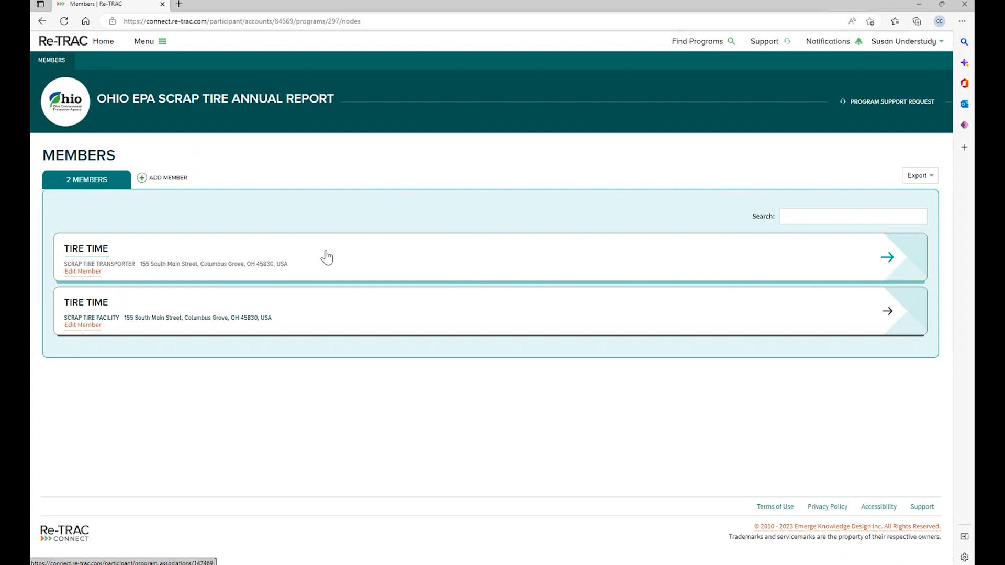
- Open the Tire Time transporter workspace and start a new Annual 2022 report
click(887, 259)
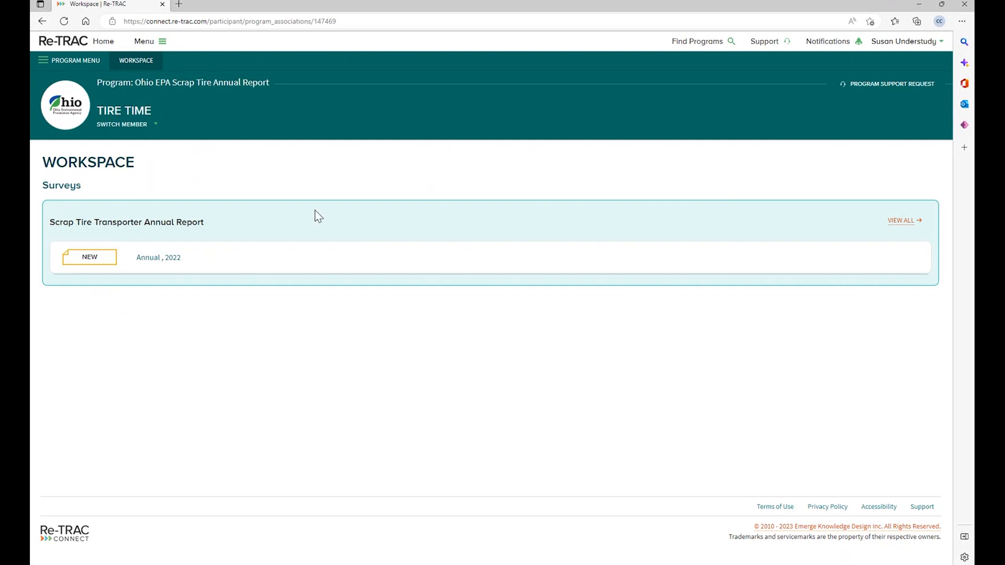
click(104, 262)
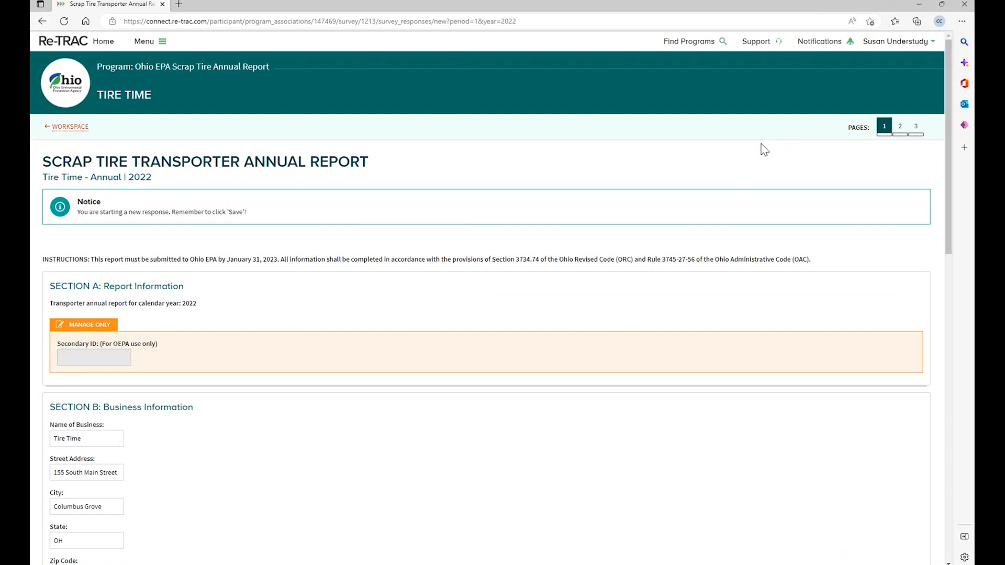
scroll(239, 464, down, 5)
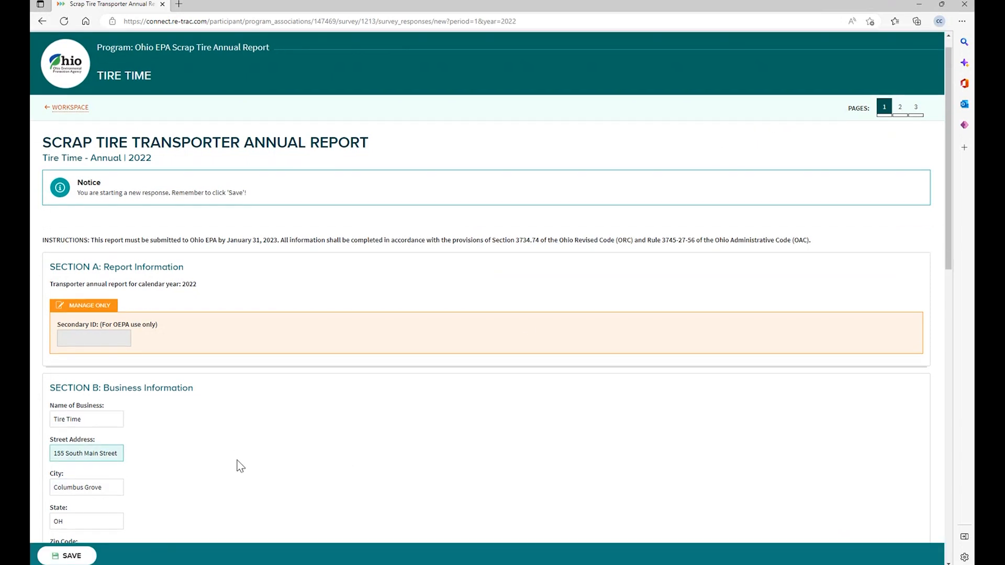
click(111, 305)
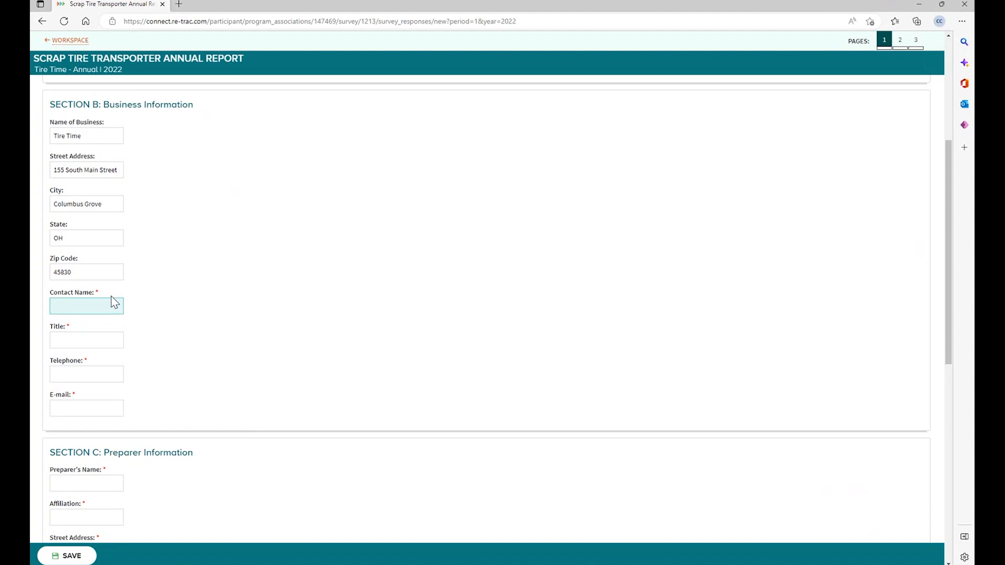
scroll(208, 300, up, 2)
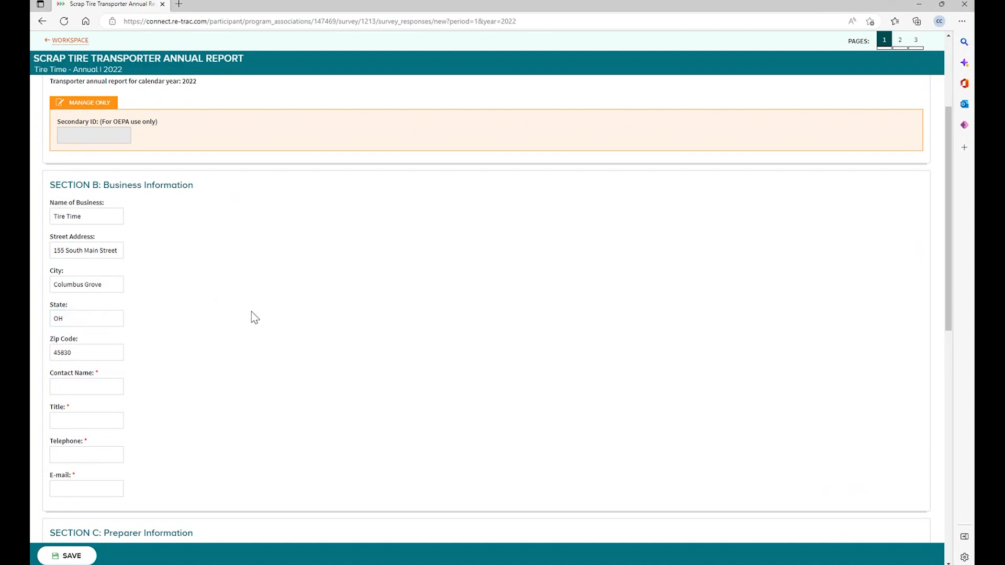
scroll(278, 320, up, 5)
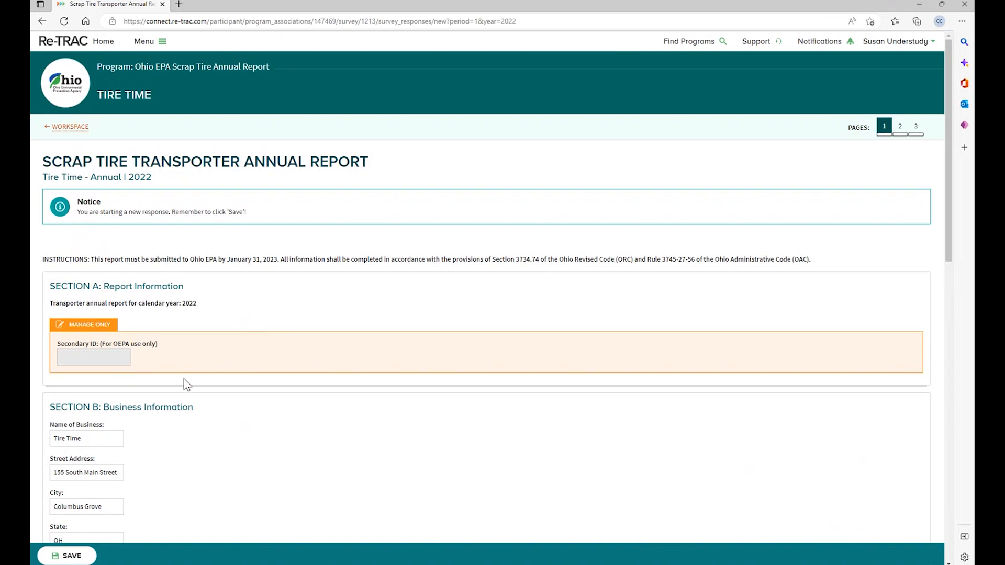
scroll(184, 379, down, 3)
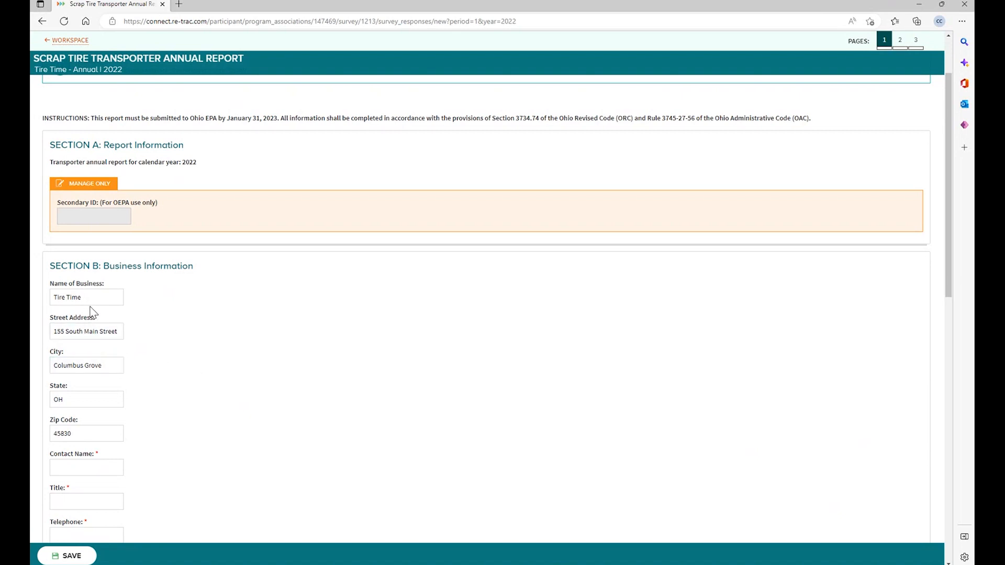
click(108, 335)
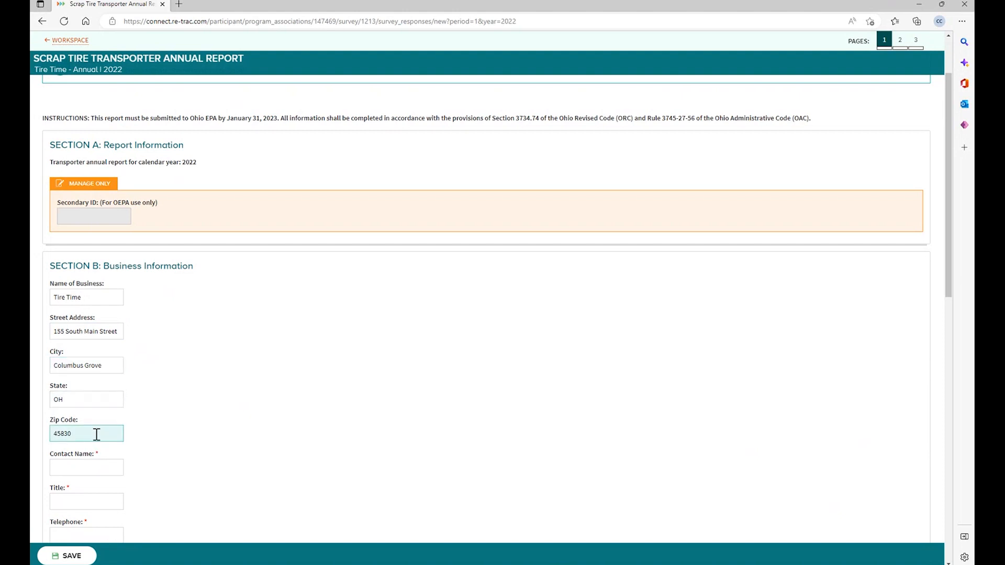
scroll(99, 424, down, 3)
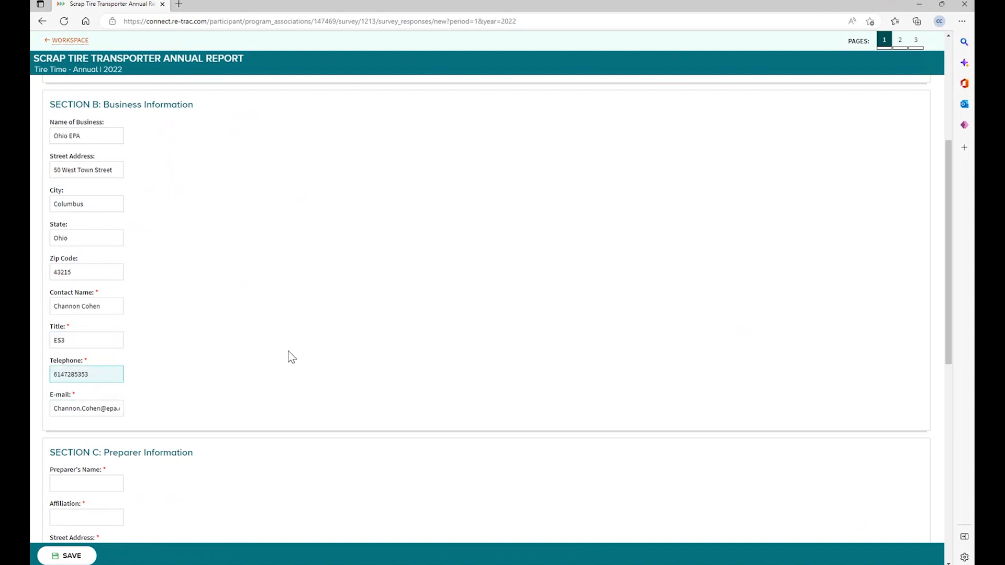
- Scroll down through the Business Information and Section C Preparer Information fields
scroll(285, 355, down, 5)
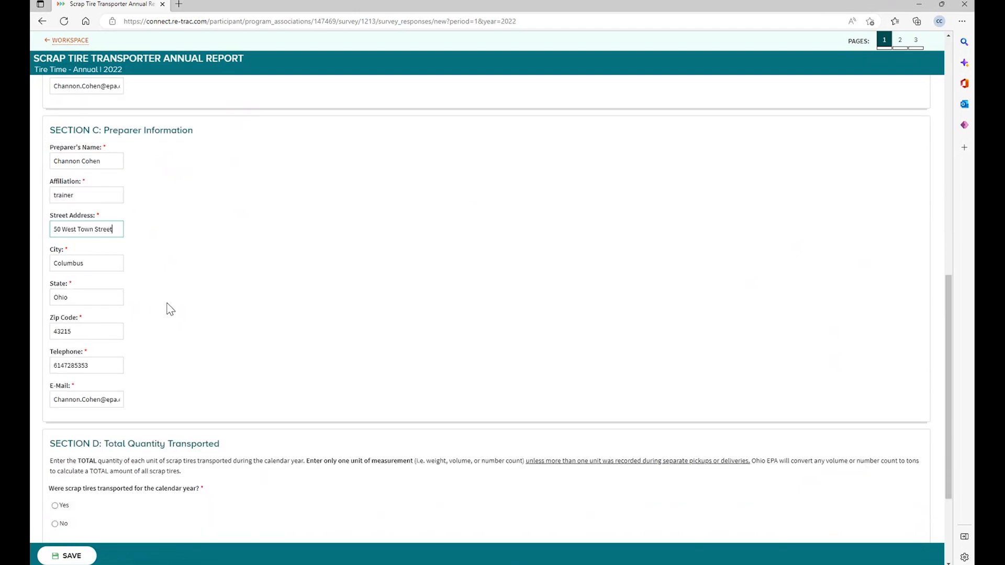
scroll(168, 307, down, 2)
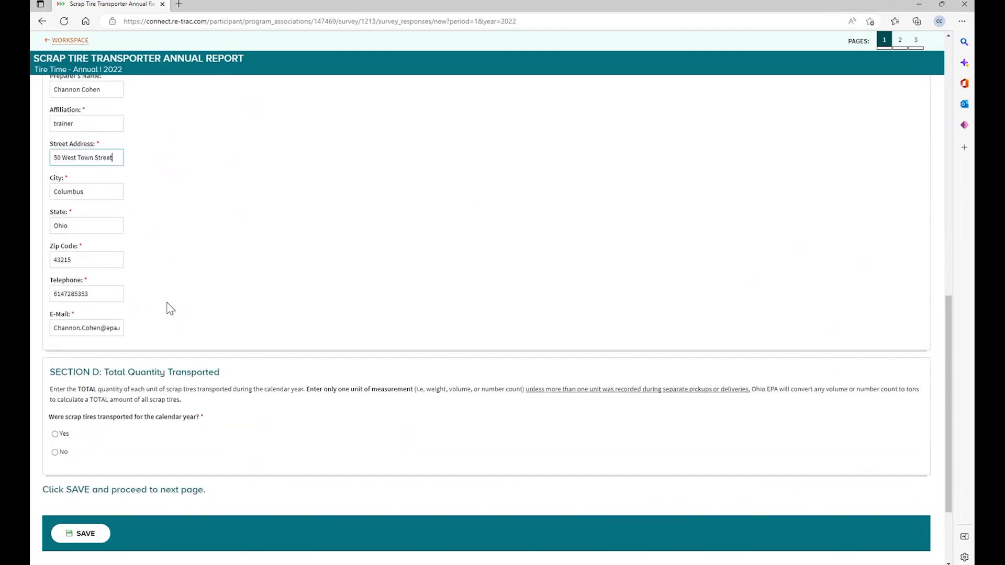
scroll(170, 309, down, 2)
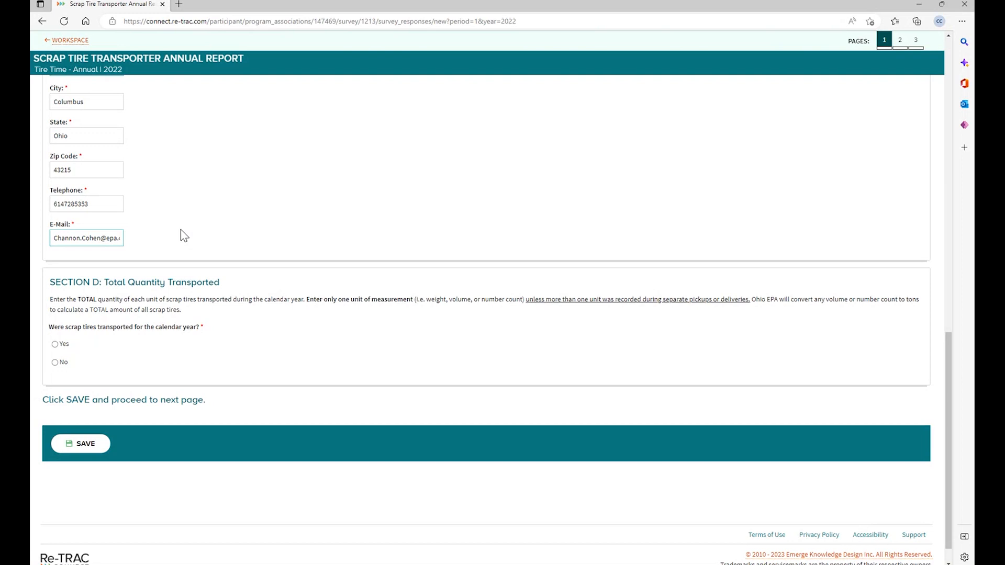
- Answer Yes to tires transported and report a weight of 100 tons
click(180, 232)
click(56, 363)
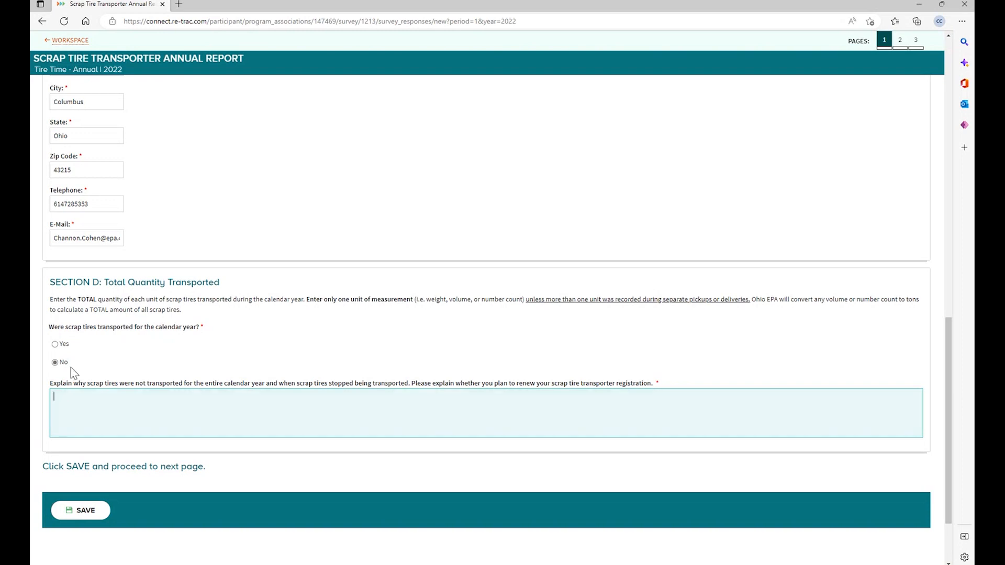
click(56, 345)
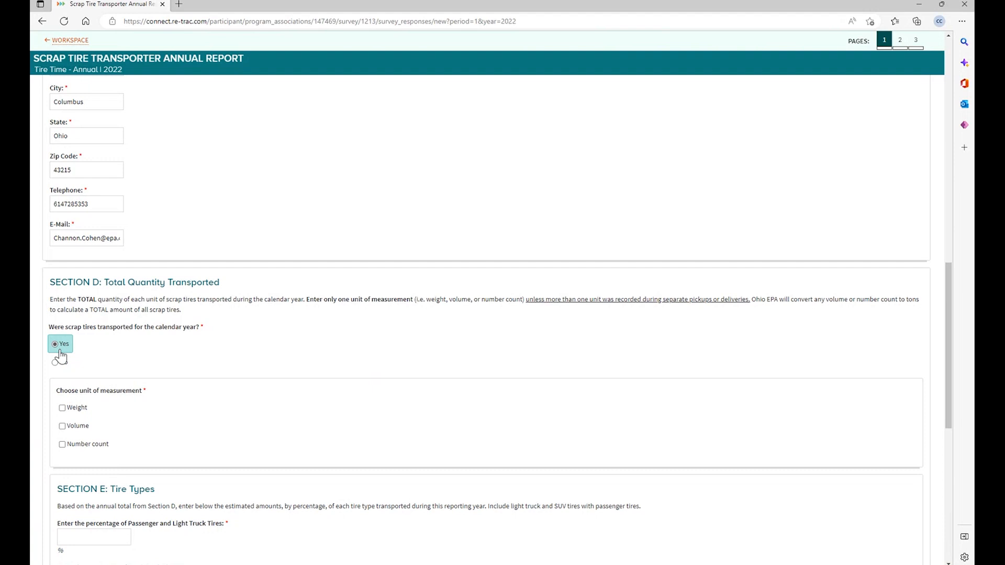
click(63, 408)
scroll(224, 420, down, 2)
click(110, 398)
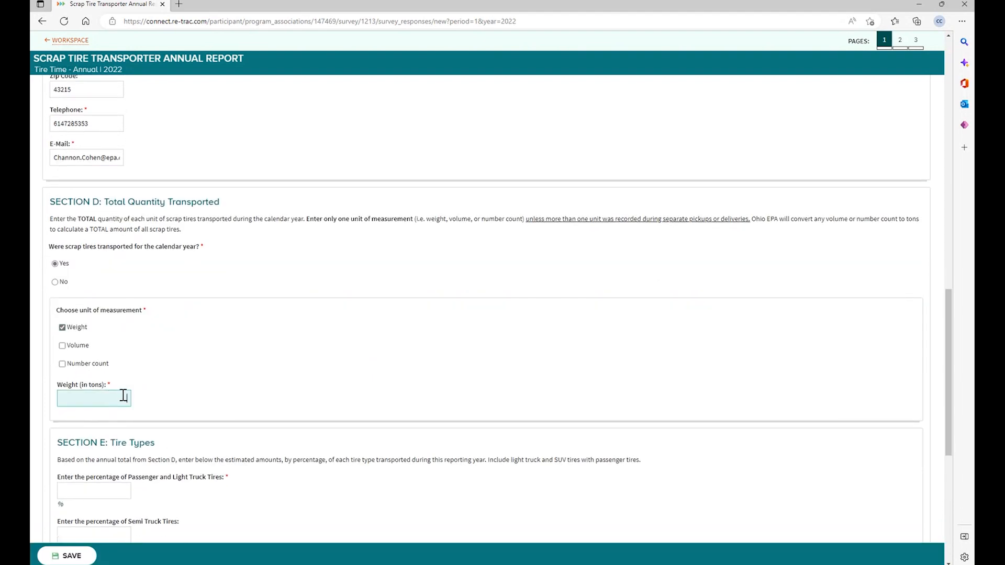
text(100)
- Uncheck Volume so Weight is the only unit of measurement
click(62, 345)
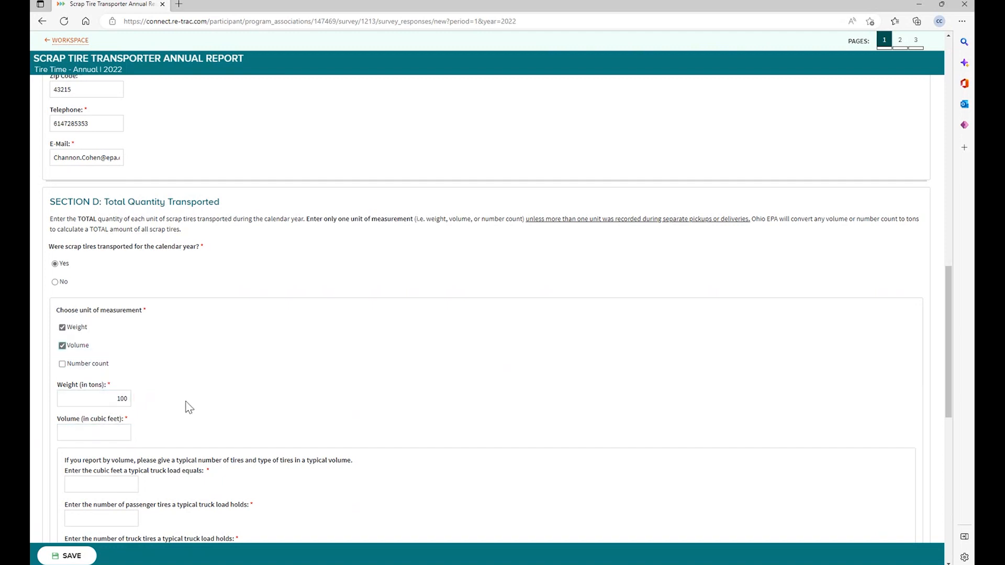
scroll(186, 406, down, 2)
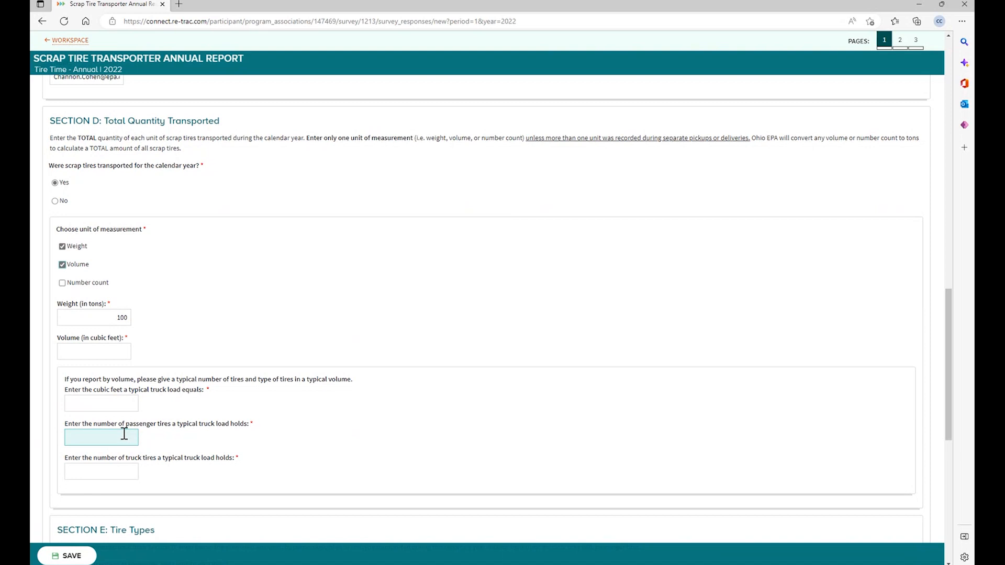
scroll(125, 429, down, 3)
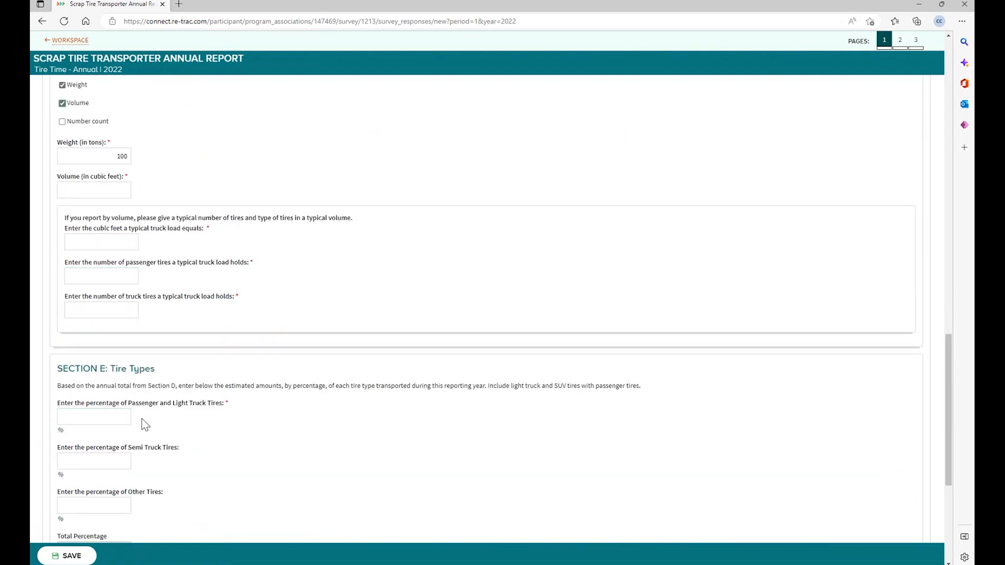
click(63, 104)
scroll(222, 367, down, 2)
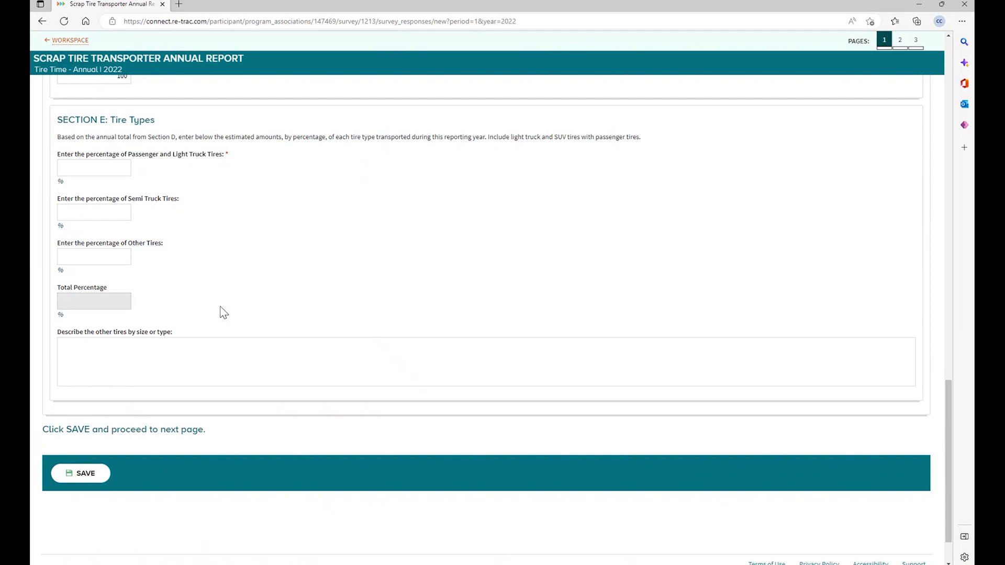
- Enter 98% passenger and light truck tires and a provisional 0.3% for Other Tires
click(125, 171)
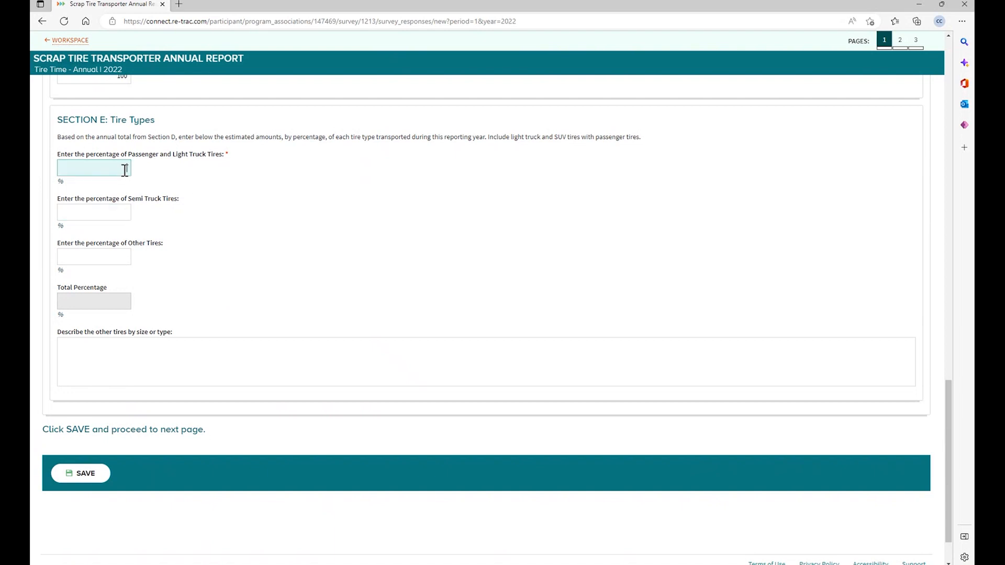
text(98)
click(121, 210)
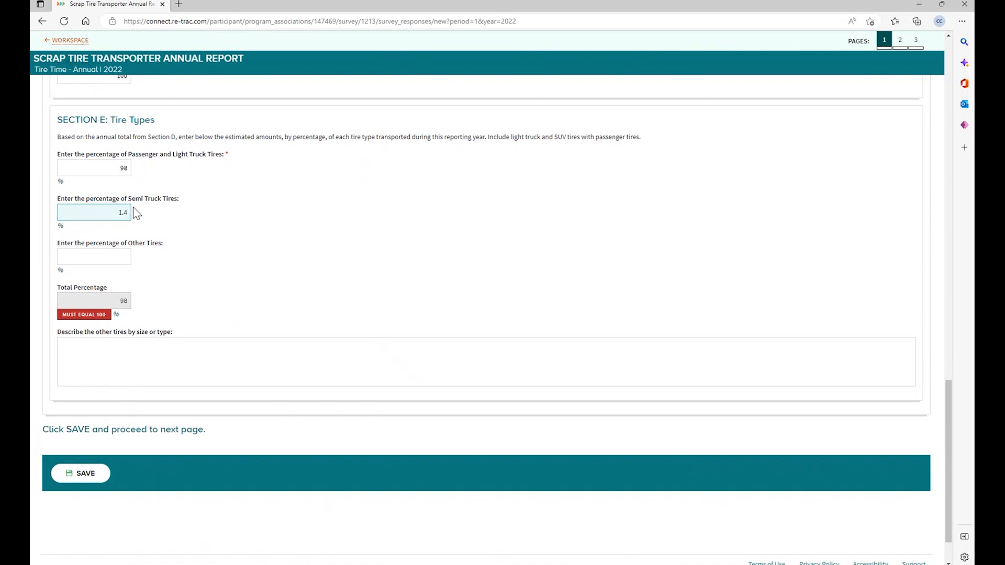
click(166, 272)
click(121, 260)
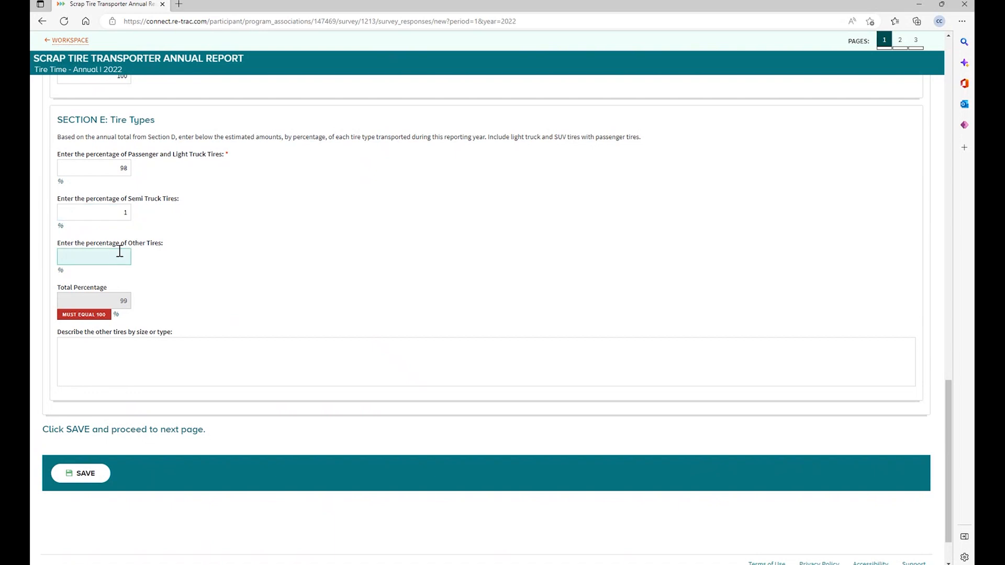
text(0.3)
click(172, 264)
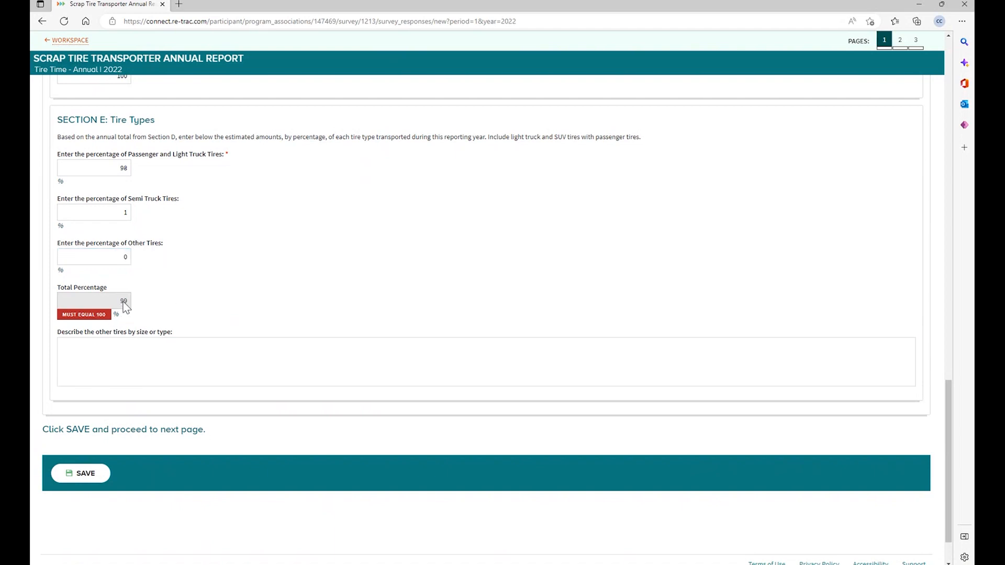
- Replace the Semi Truck Tires percentage, settling on 2%
drag(123, 216, 135, 212)
text(2)
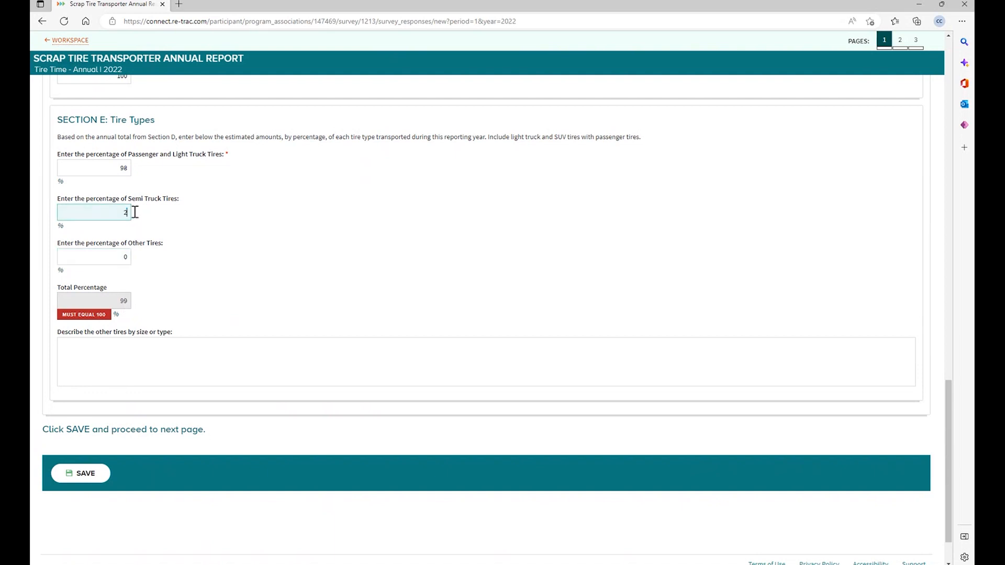
text(.5)
click(172, 276)
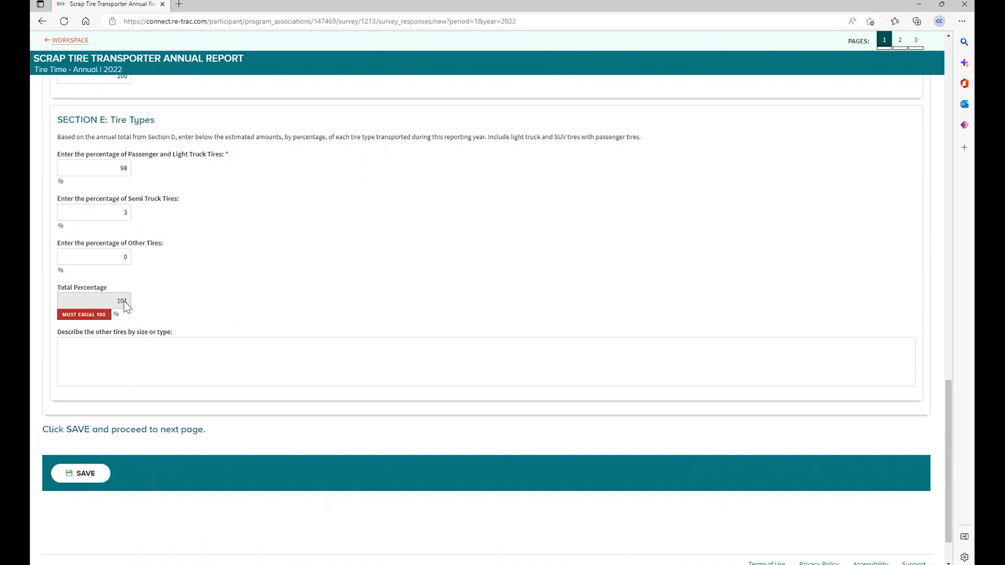
click(123, 212)
drag(123, 212, 131, 209)
text(2)
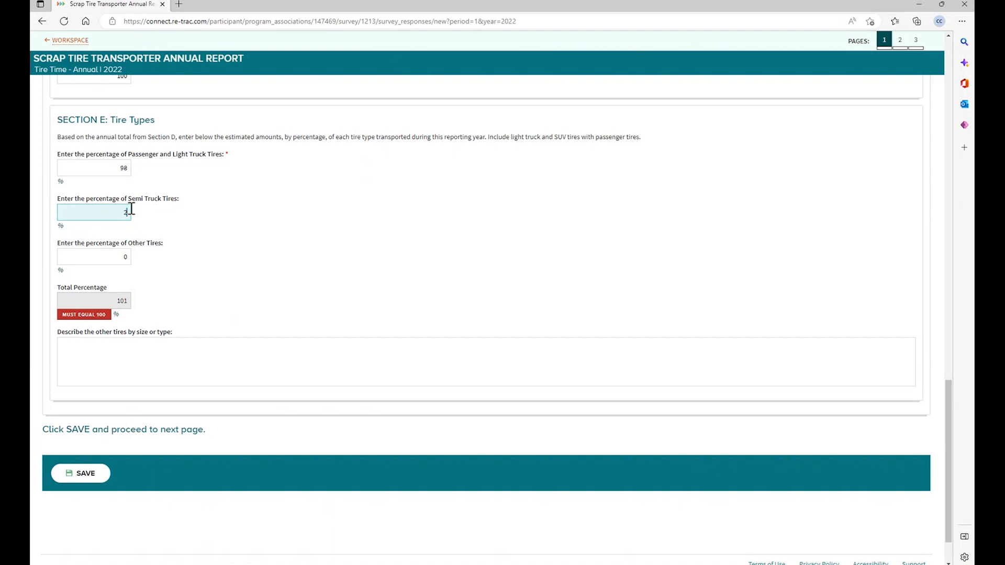
click(236, 231)
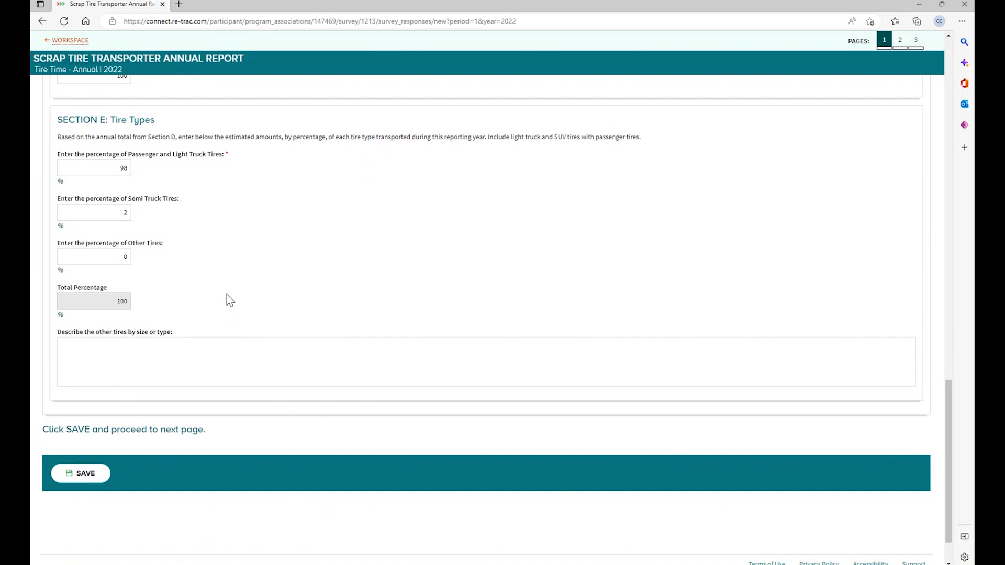
- Change the Other Tires percentage to 1%
double_click(125, 257)
text(1)
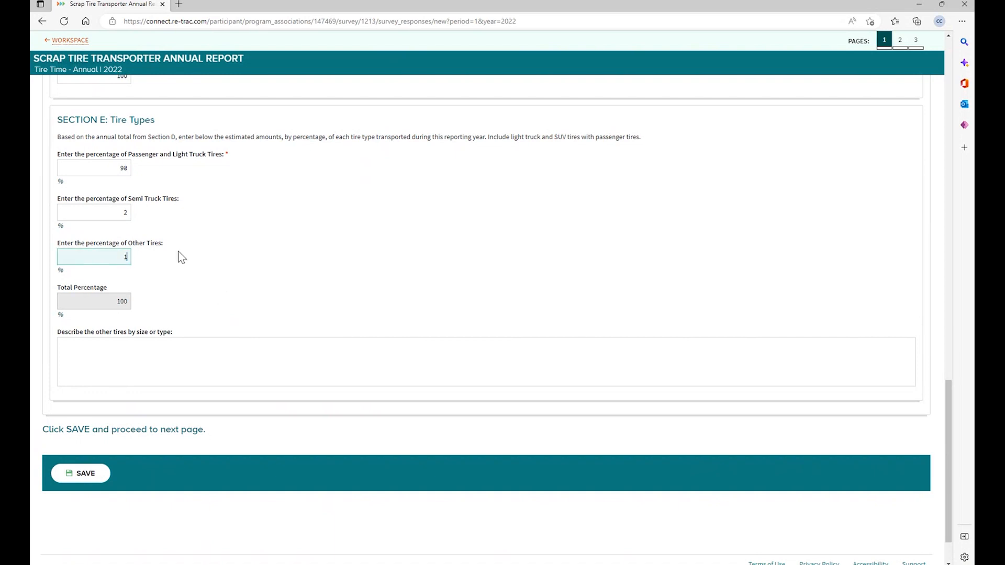
click(221, 348)
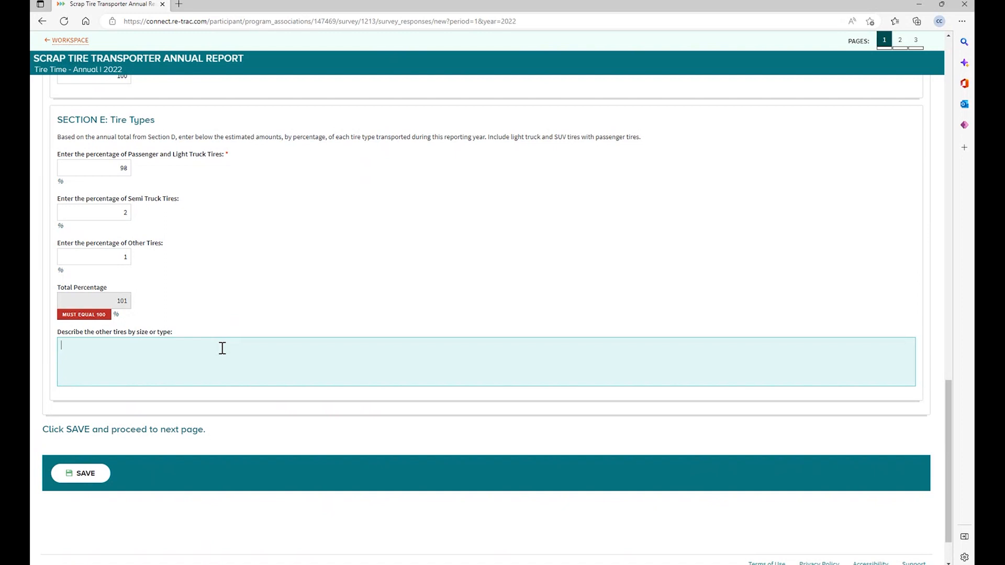
- Describe the other tires as 'excavator tires' and attempt to go to page 2
text(excavator tires)
click(900, 41)
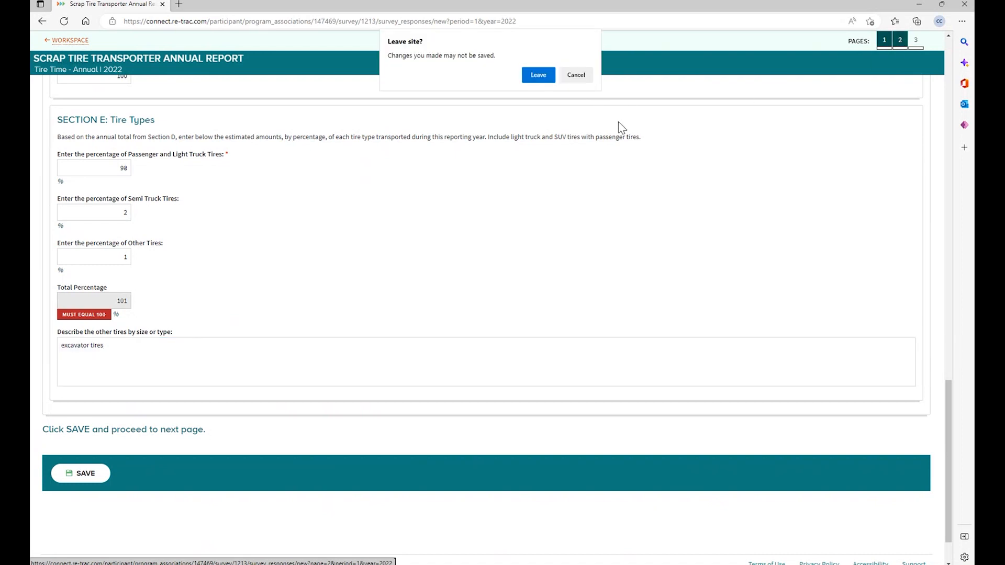
- Stay on the page, then save page 1 as a draft and proceed to page 2
click(576, 76)
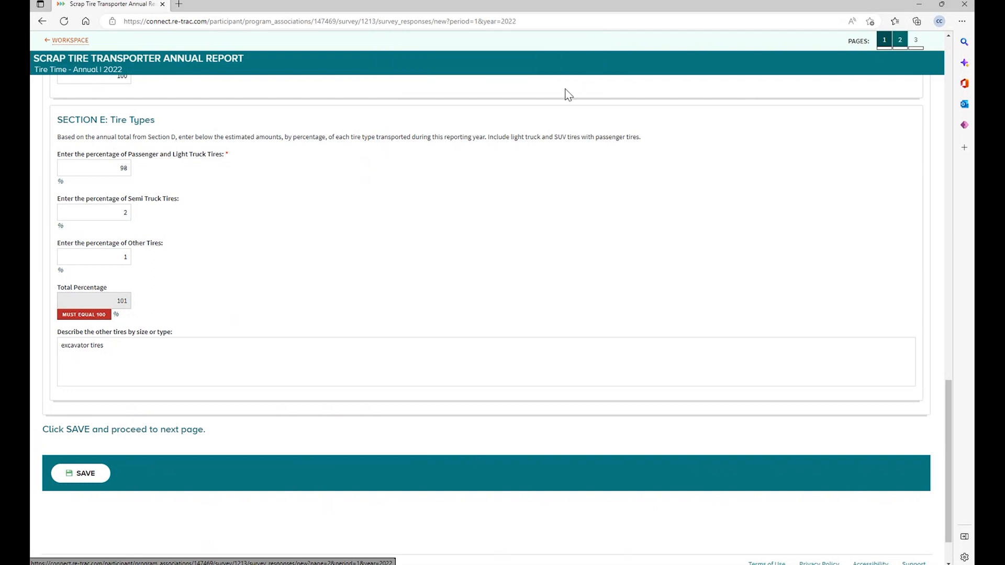
click(93, 478)
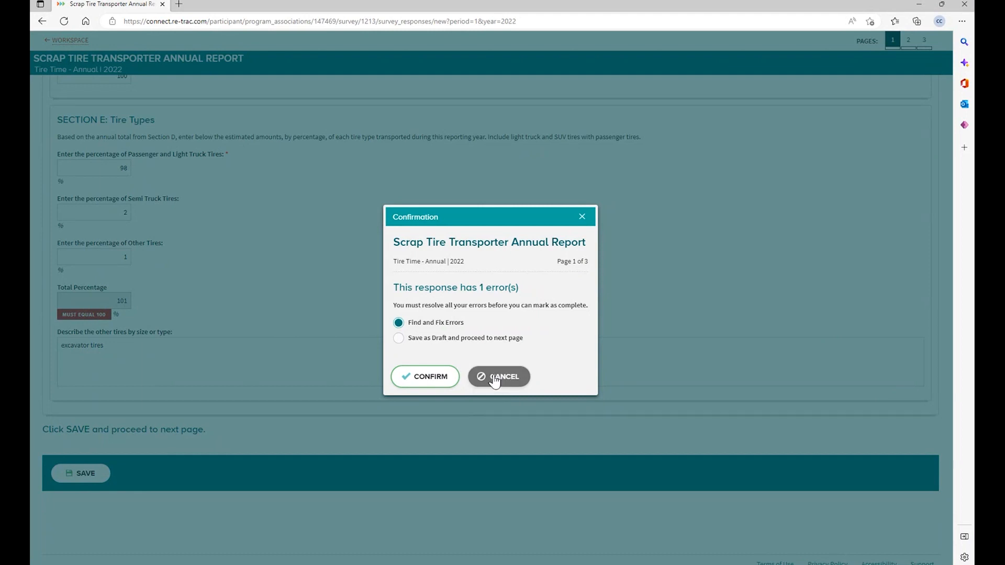
click(398, 339)
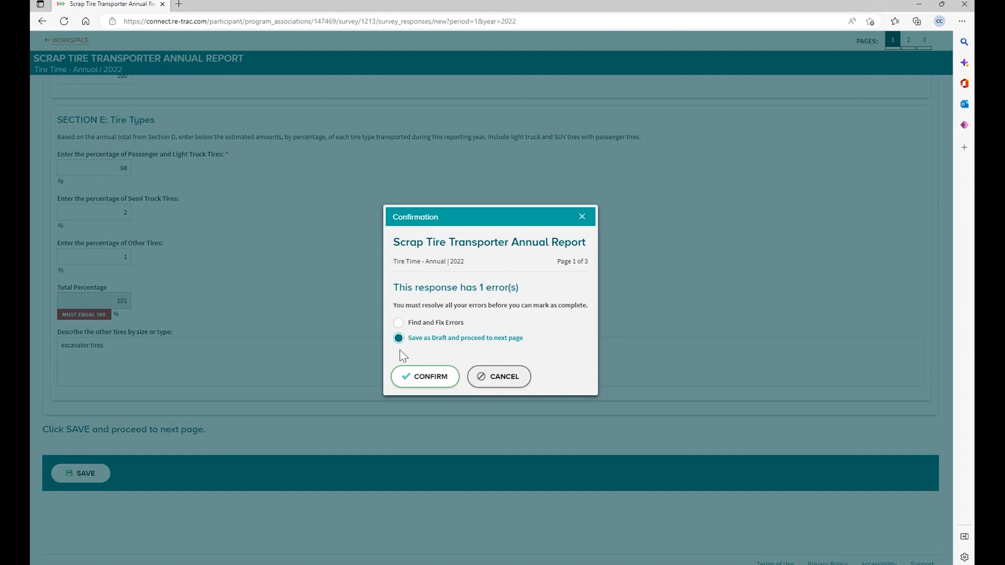
click(422, 380)
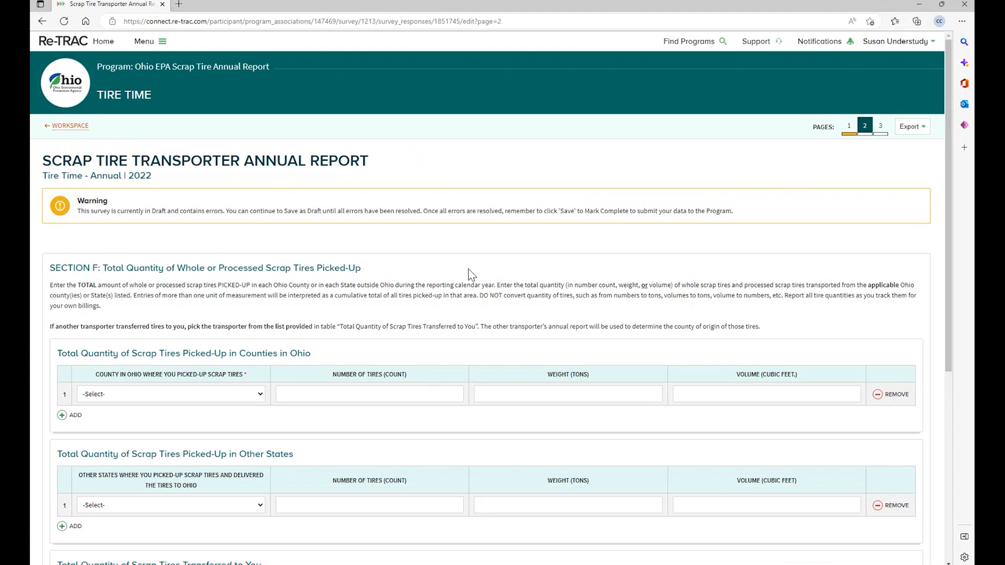
- Scroll down to Section F's scrap tire pick-up quantity tables
scroll(463, 272, down, 3)
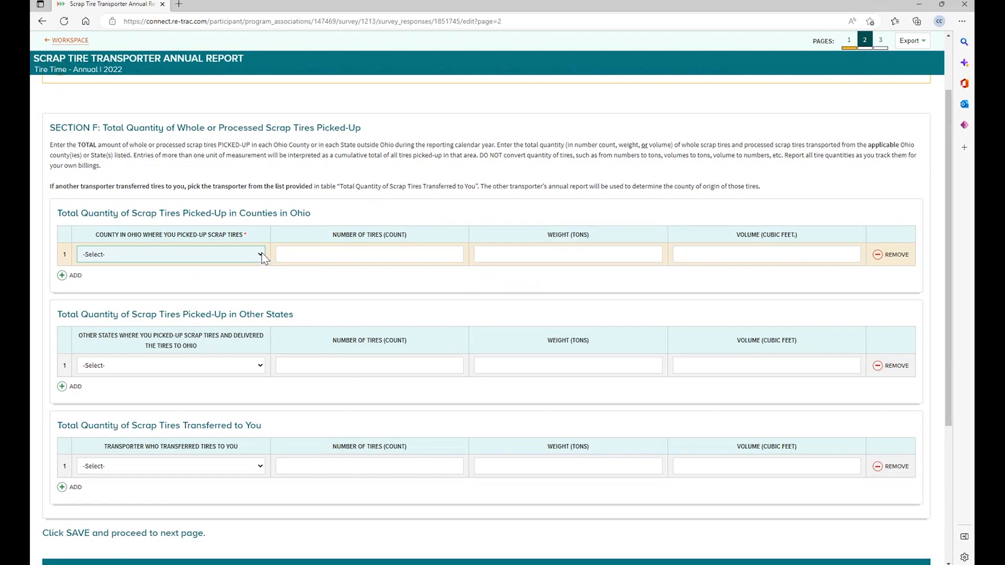
- Enter Ashland as the Ohio county with 10 tons, discarding the extra empty row
key(Down)
key(Down)
key(Down)
click(491, 249)
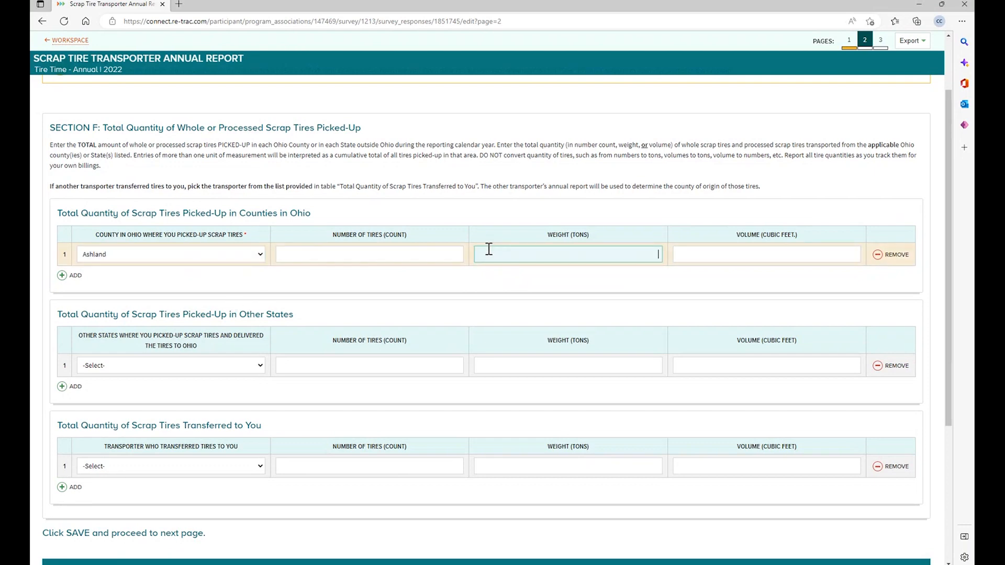
text(10)
click(62, 276)
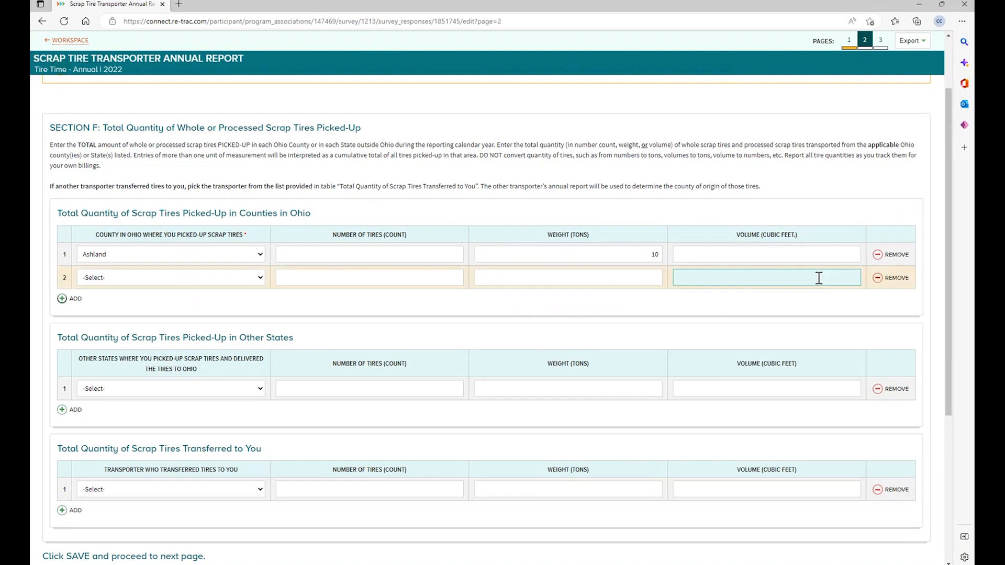
click(878, 279)
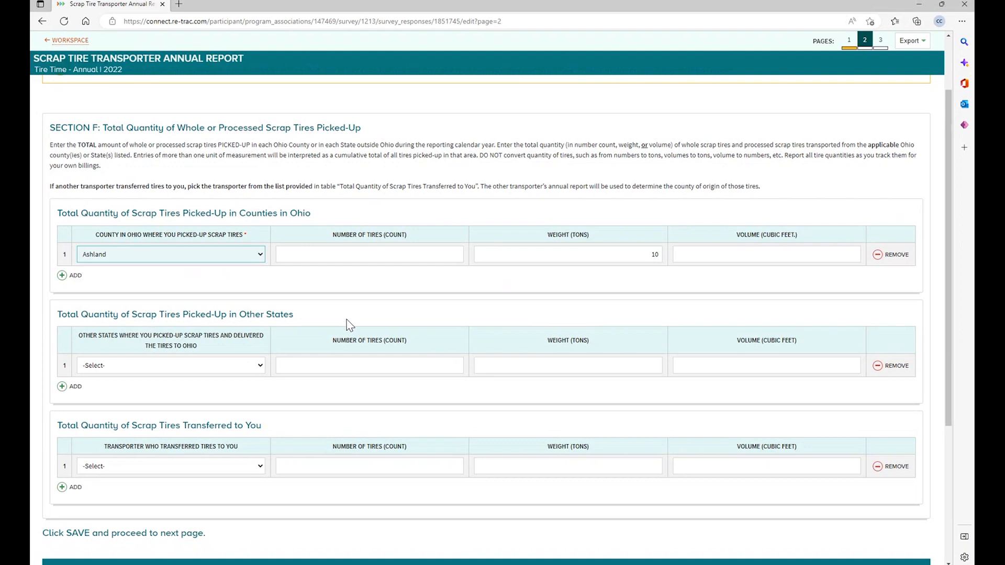
scroll(351, 324, down, 2)
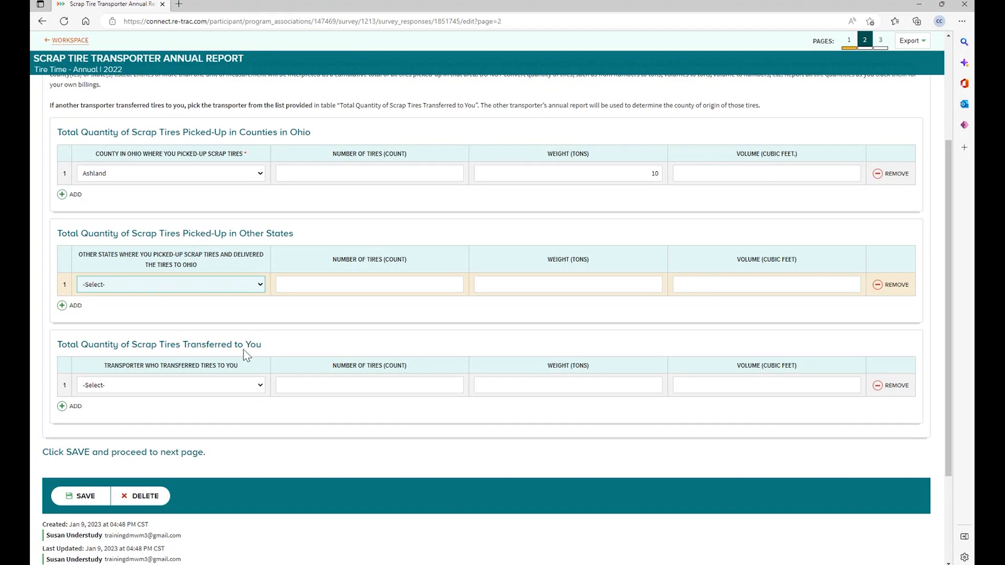
- Record Illinois under Other states with a weight of 5 tons, removing the added empty row
click(238, 371)
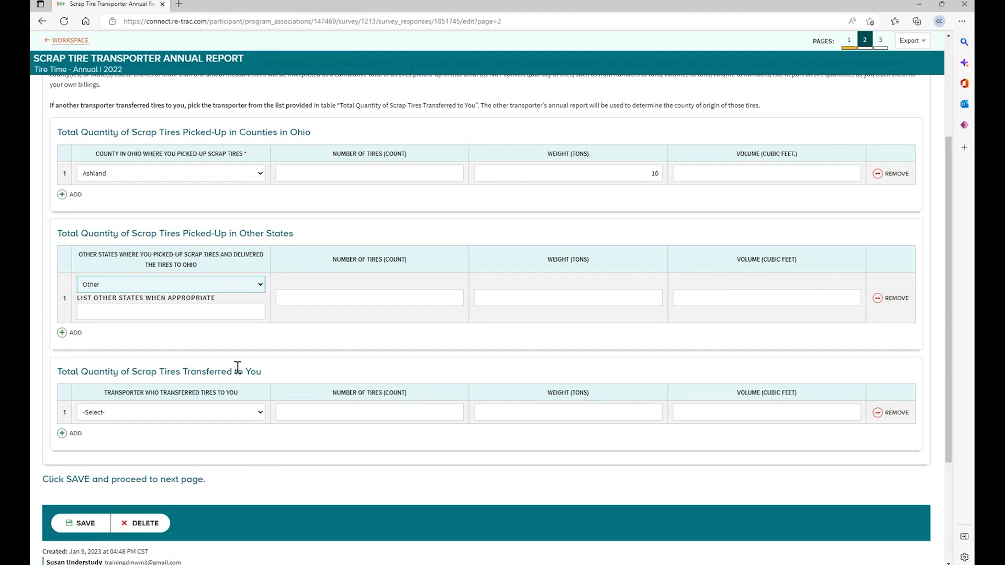
click(214, 310)
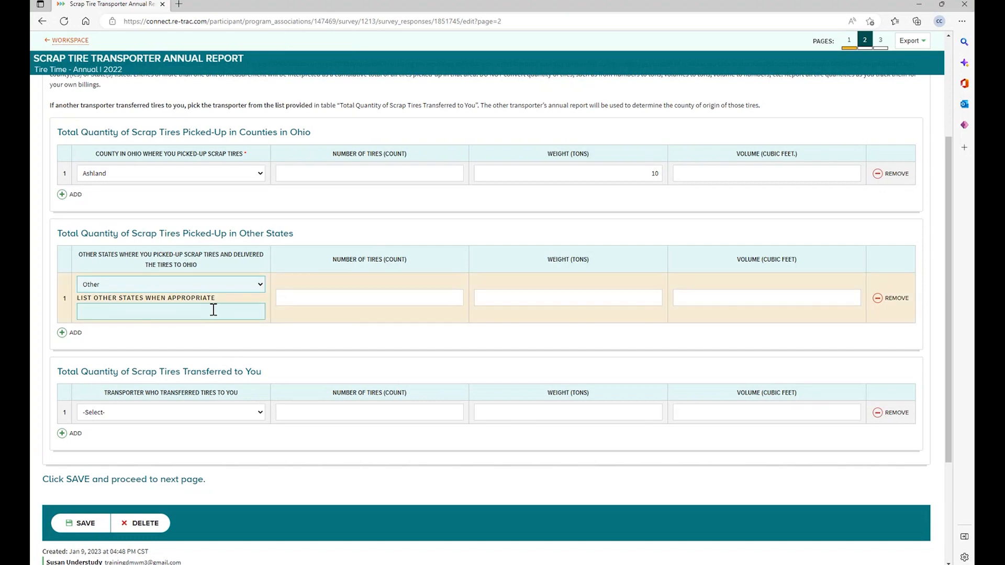
click(213, 310)
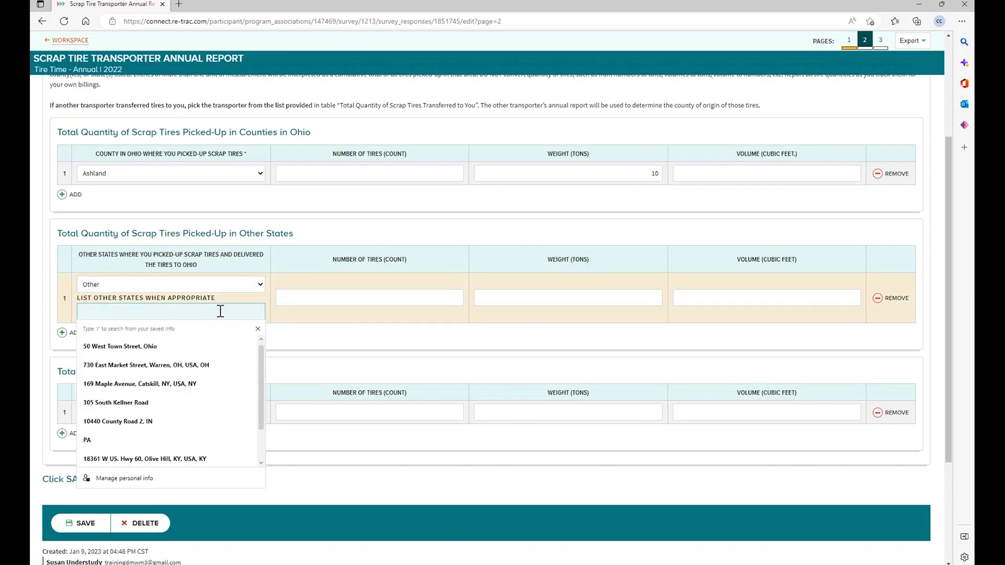
text(I)
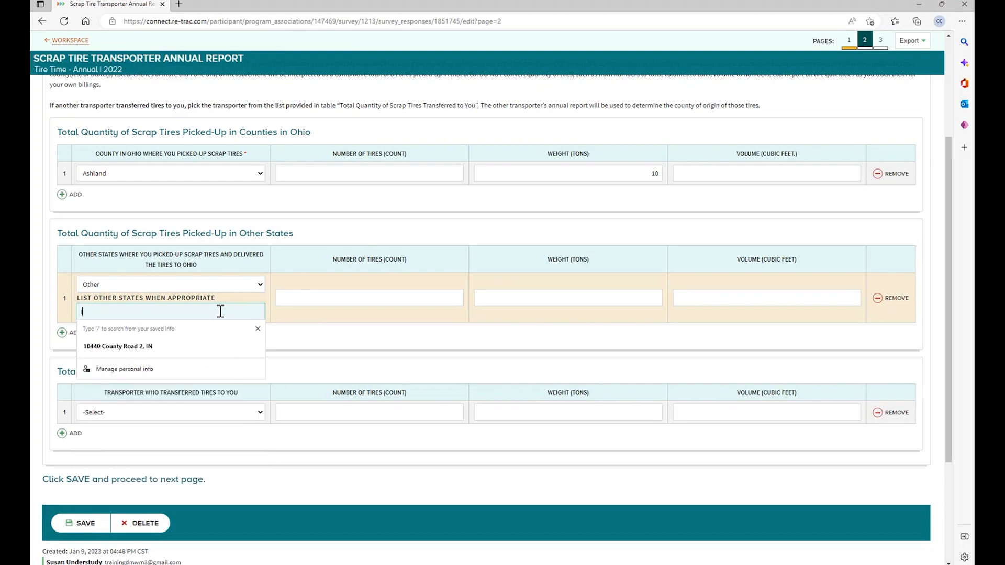
text(llinois)
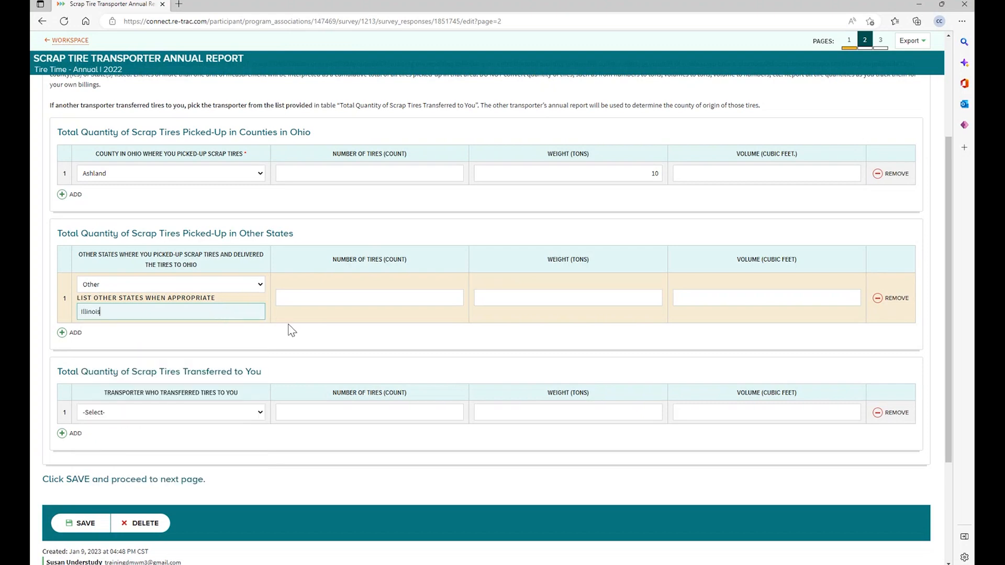
click(538, 297)
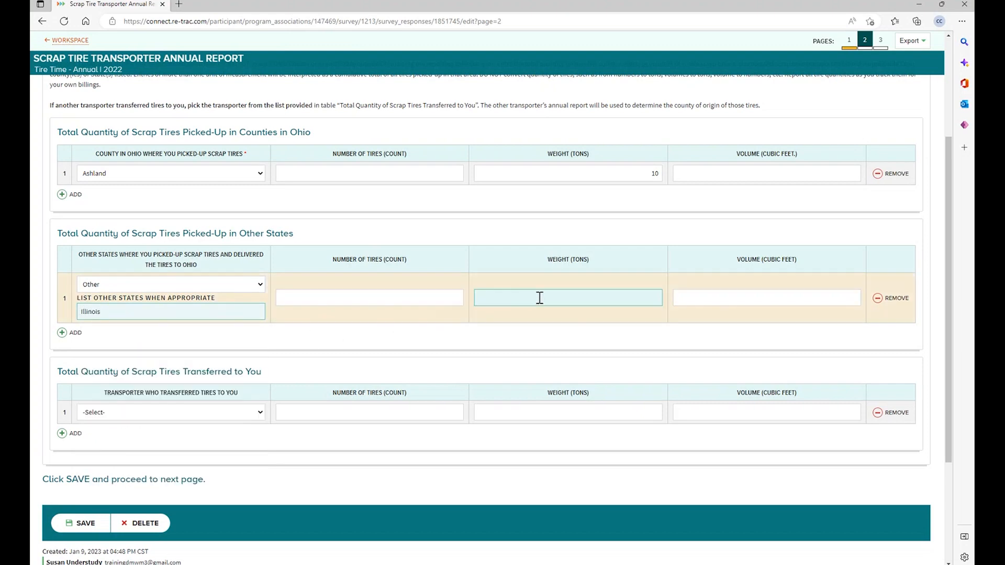
text(5)
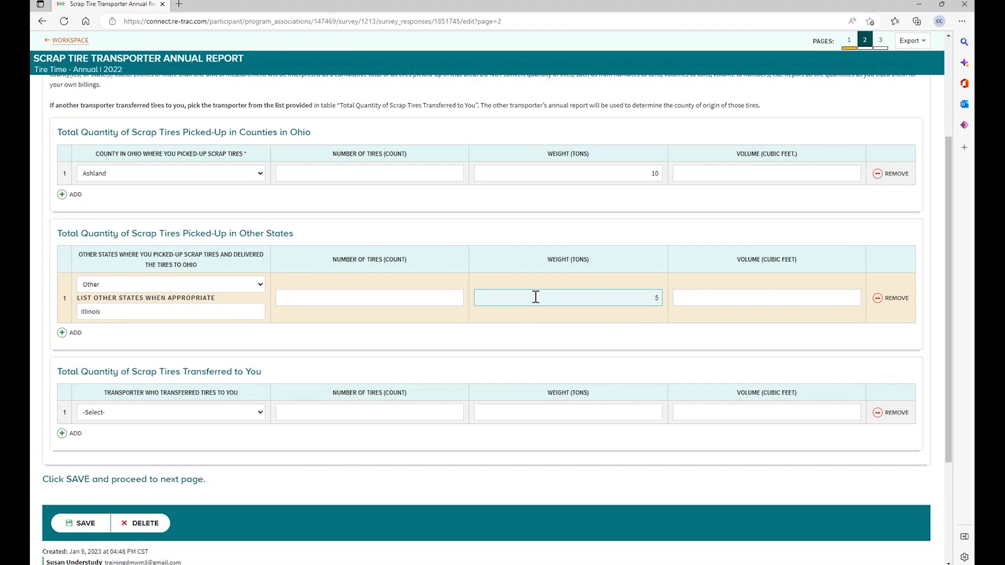
click(377, 346)
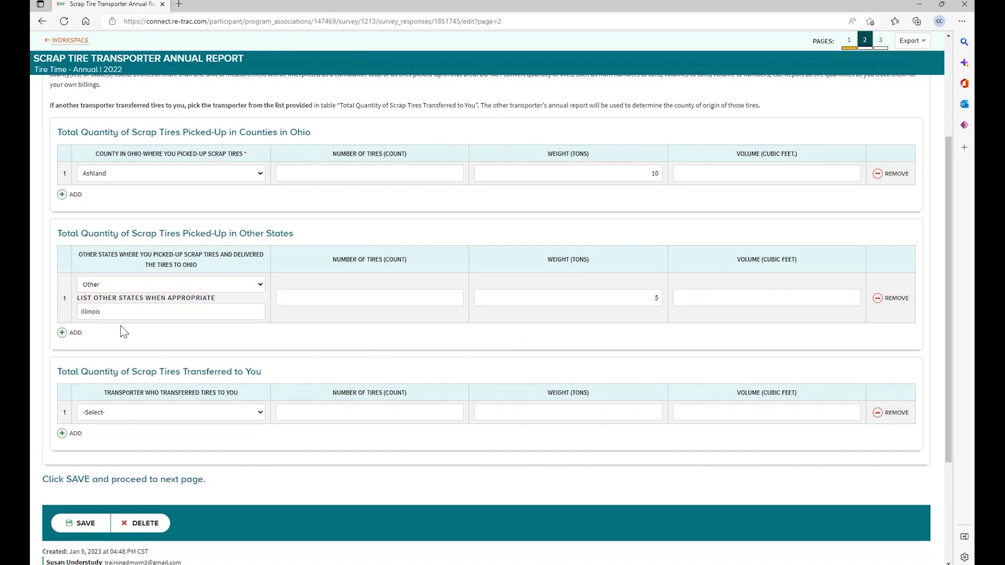
click(63, 332)
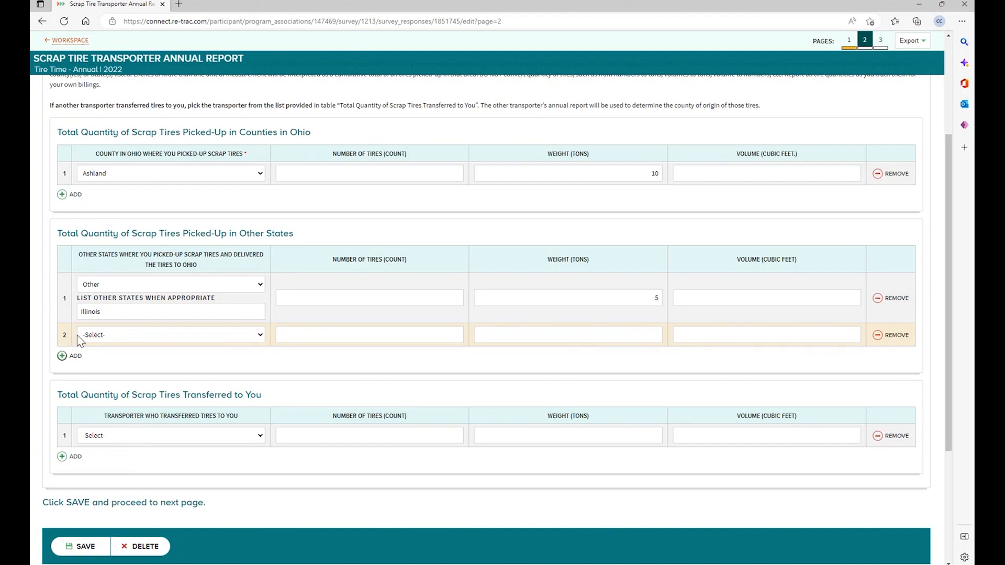
click(878, 335)
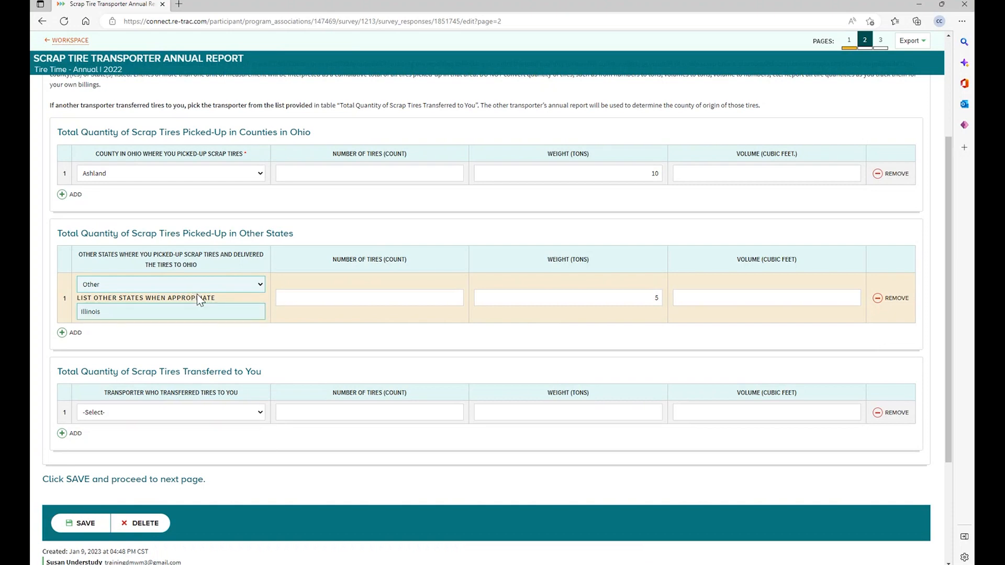
scroll(209, 320, down, 2)
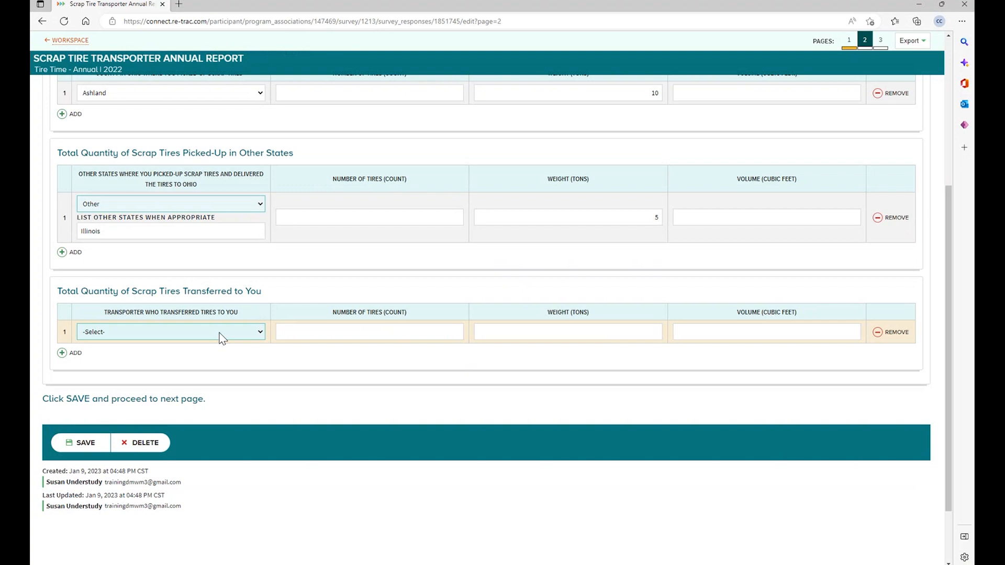
- Set the transfer source to Other Transporter and enter that transporter's name and address
click(260, 335)
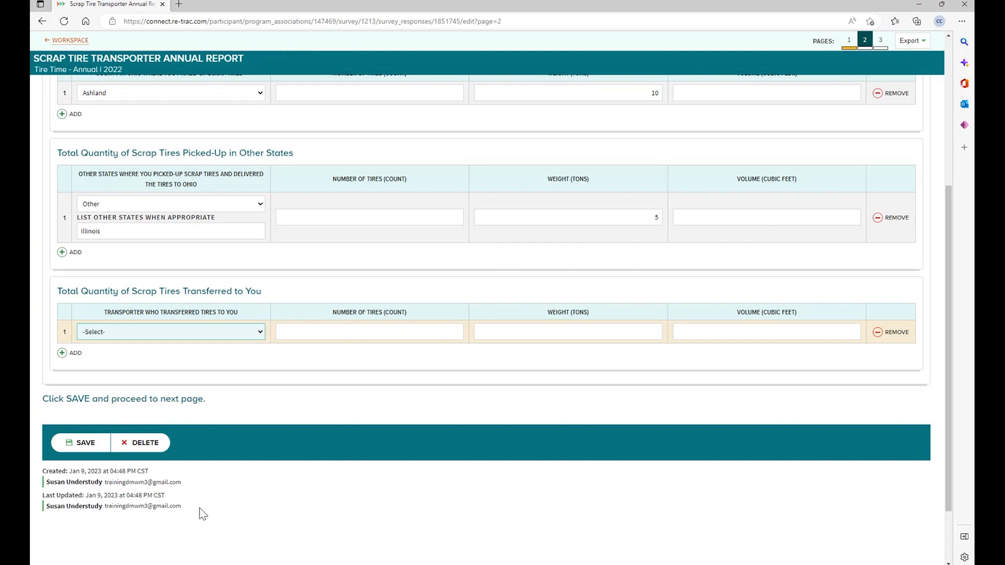
click(176, 524)
click(189, 361)
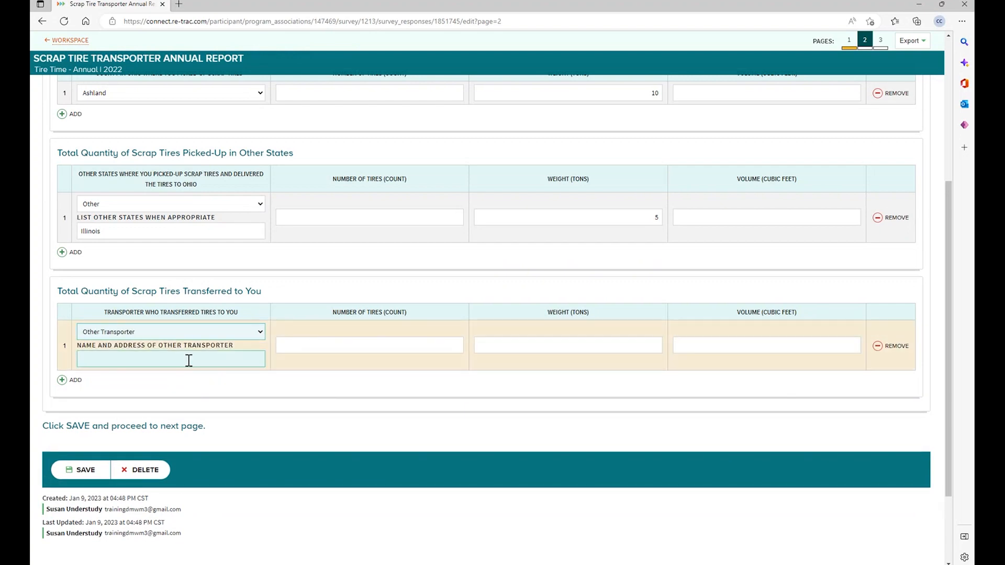
click(188, 360)
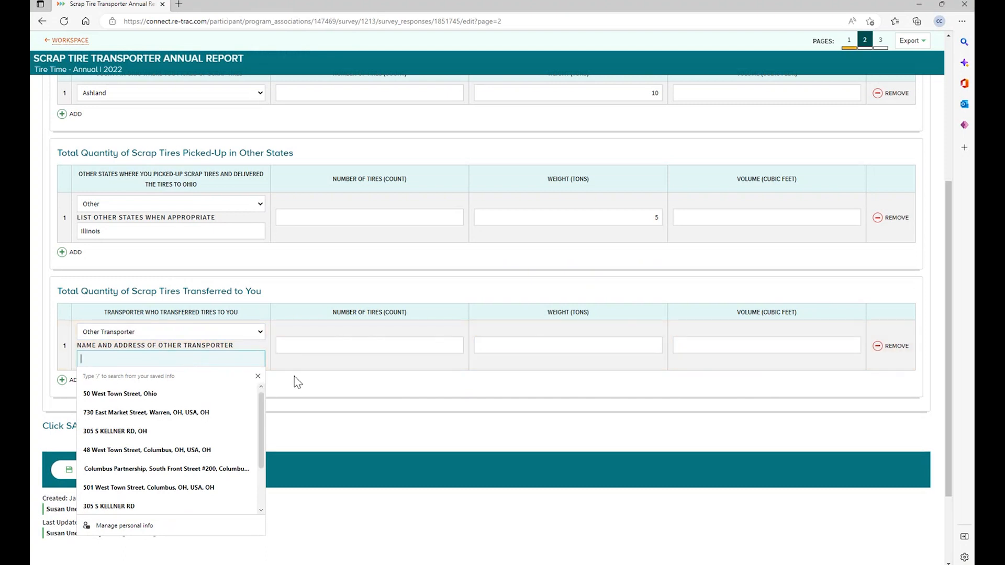
click(291, 390)
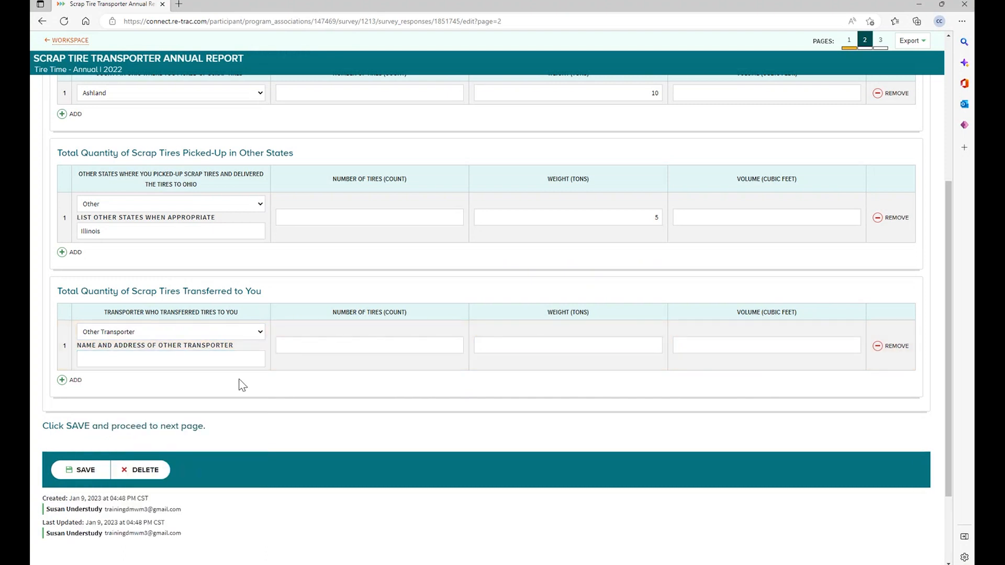
click(188, 361)
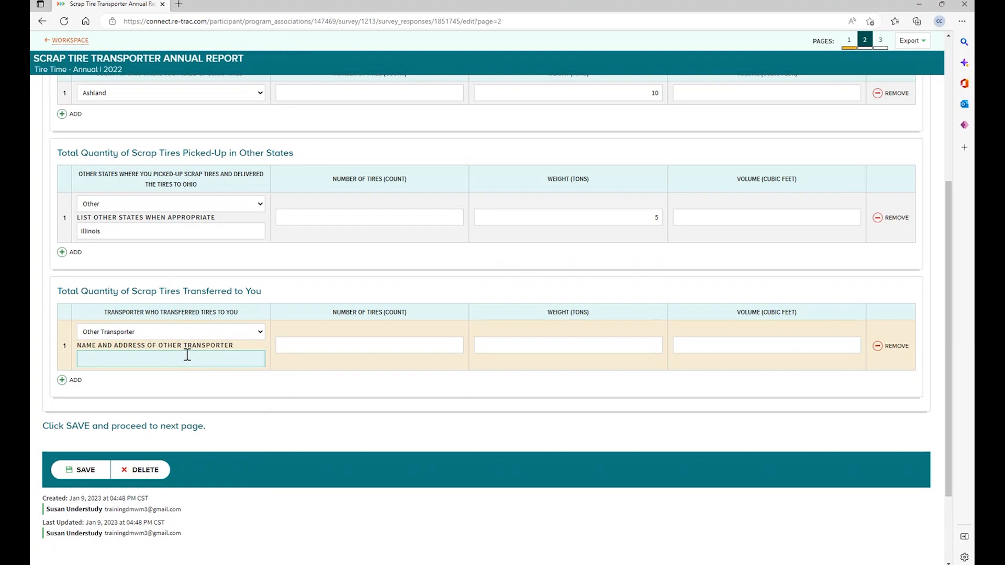
click(186, 356)
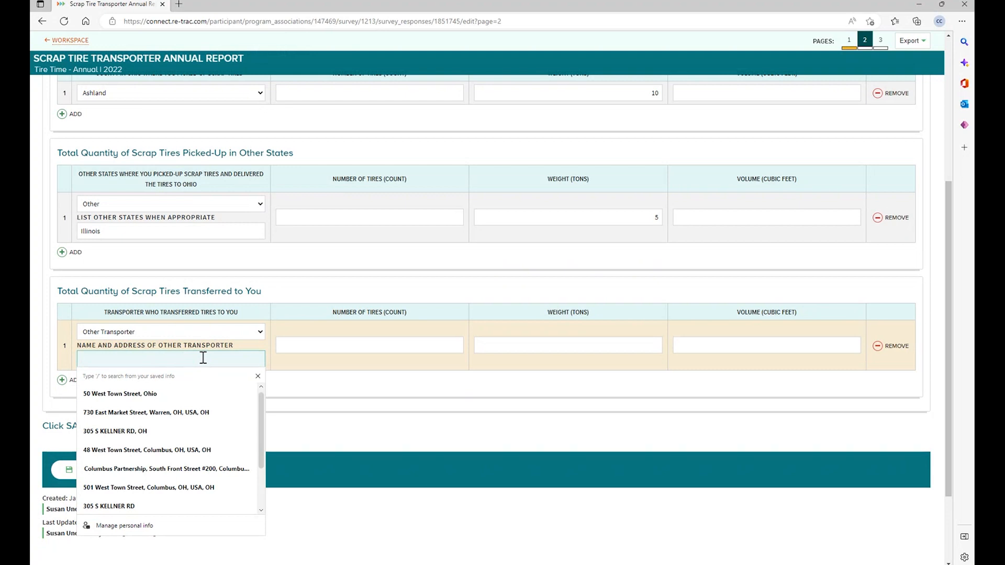
text(Jeff)
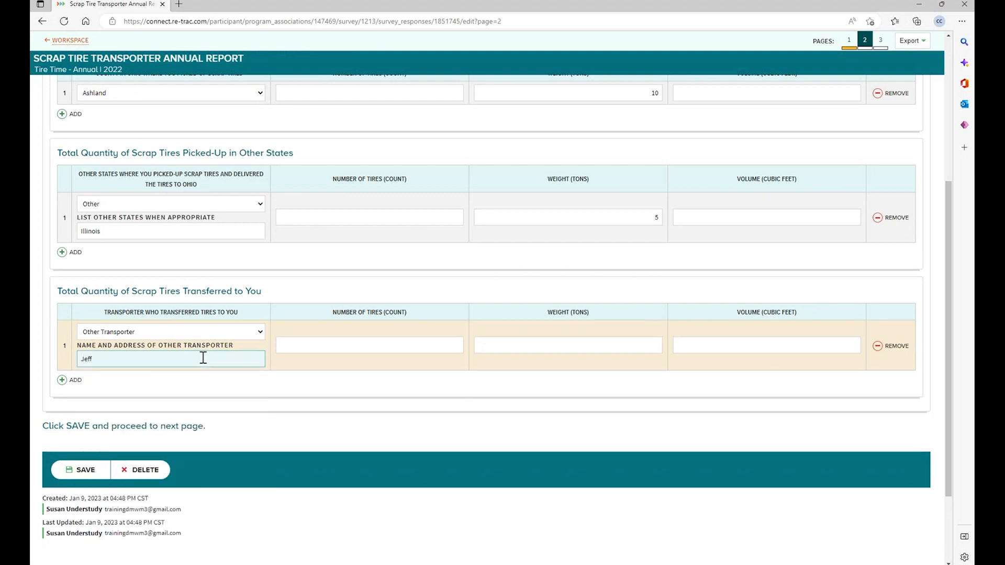
text('s Tire Empr)
key(BackSpace)
text(o)
text(rium)
text( 123 T)
text(own Street)
text( Columbus OH)
text( 42)
text(216)
- Enter 10 tons transferred, remove the extra empty row, and save page 2
click(631, 345)
text(10)
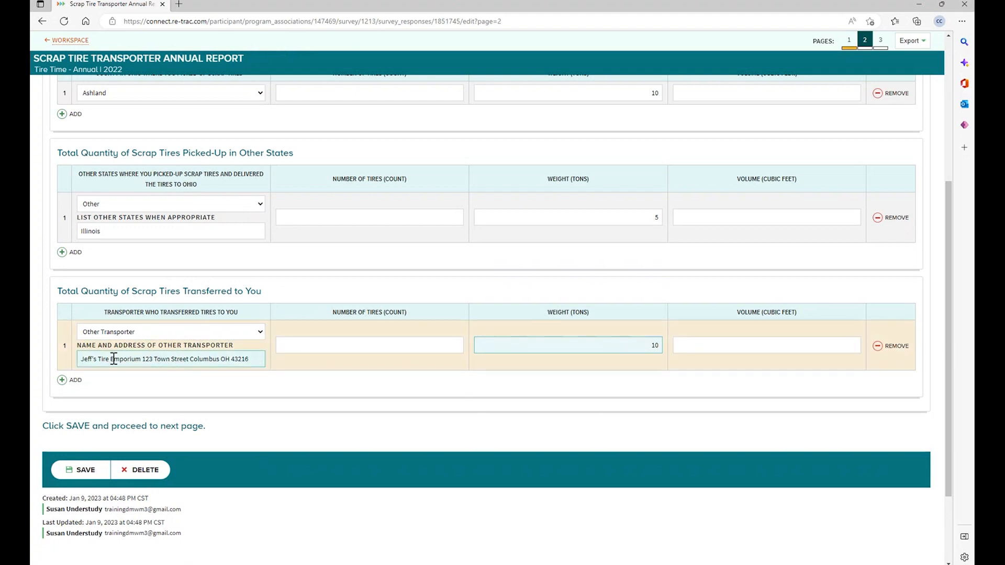
click(62, 380)
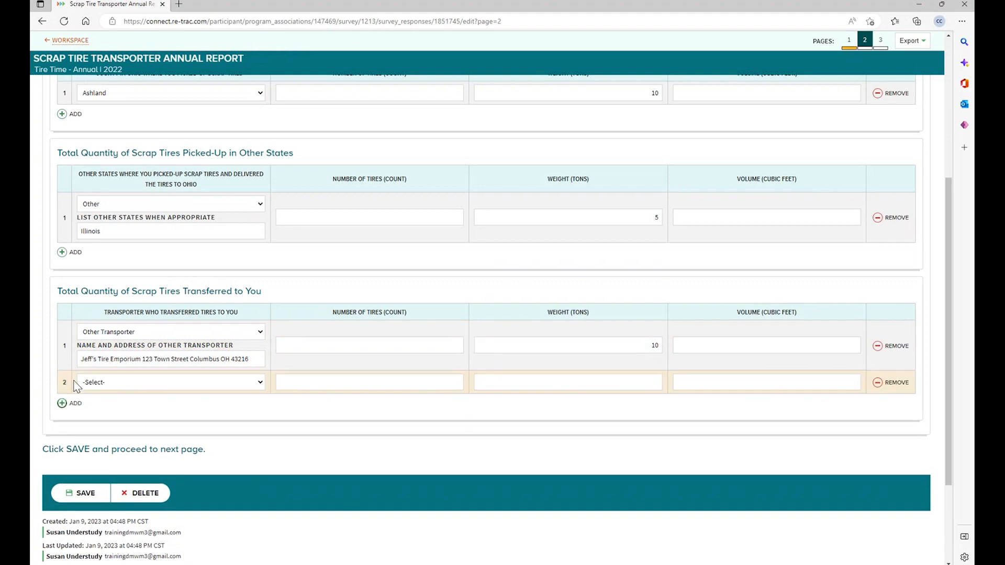
click(878, 386)
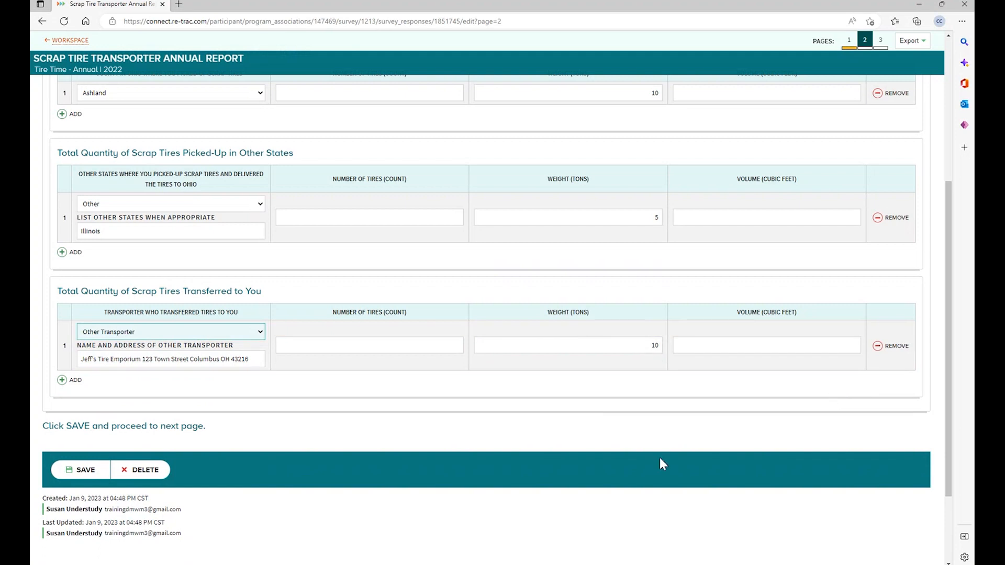
click(94, 469)
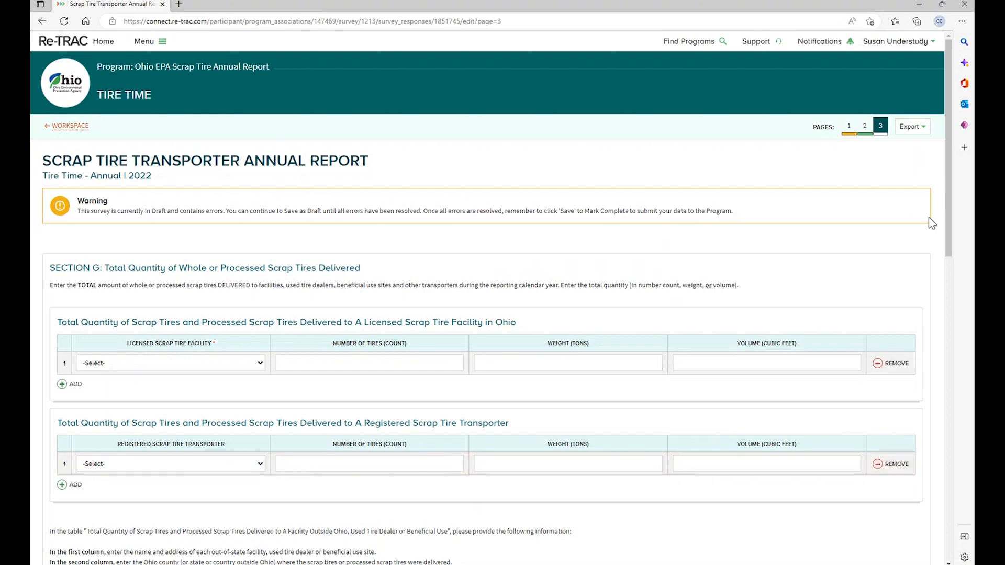
- Scroll page 3 down to Section H, then back up to the Section G tables
click(866, 136)
scroll(324, 438, down, 15)
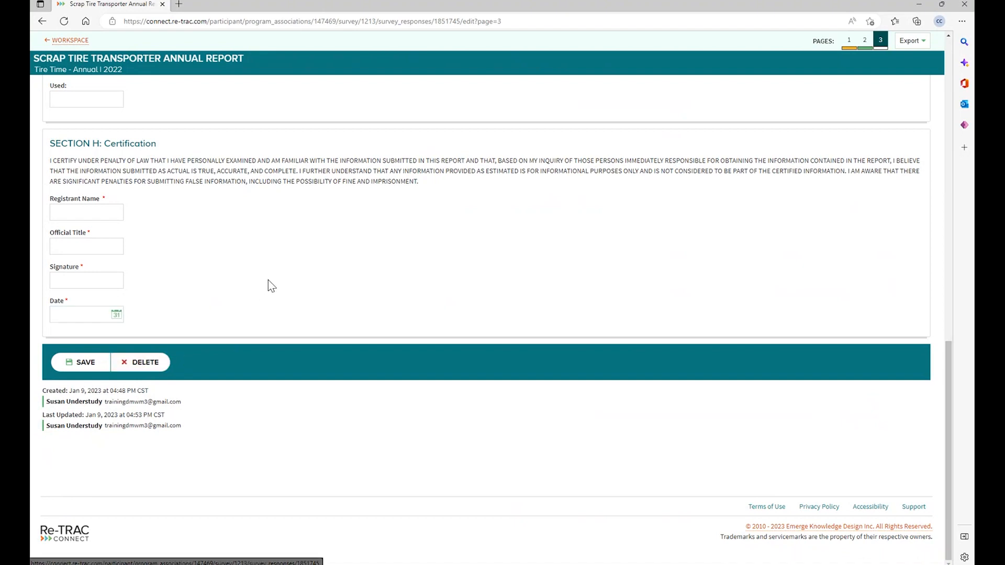
scroll(269, 284, up, 10)
scroll(273, 291, up, 3)
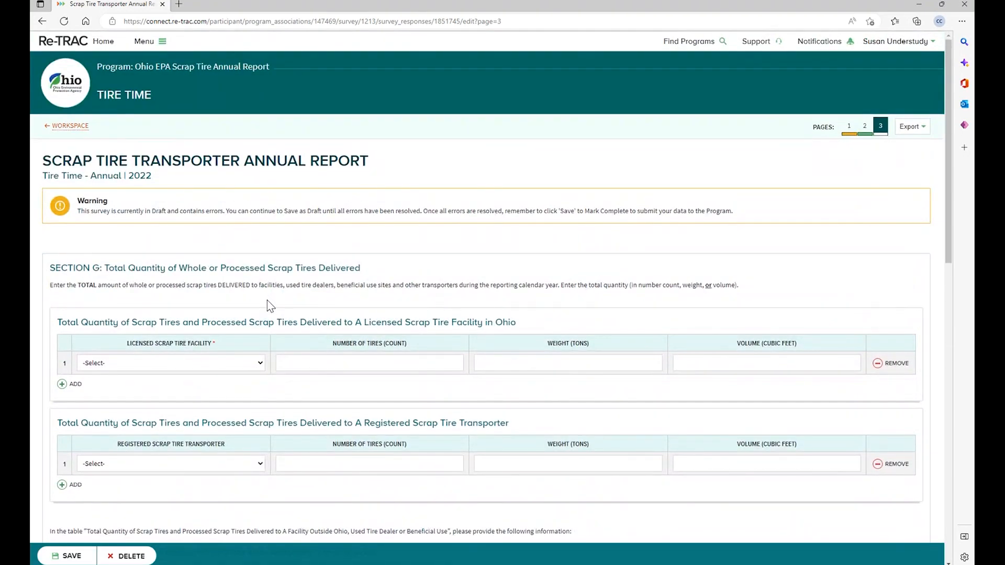
- List US Tire Transportation LLC as the licensed facility receiving 10 tons
scroll(267, 300, down, 3)
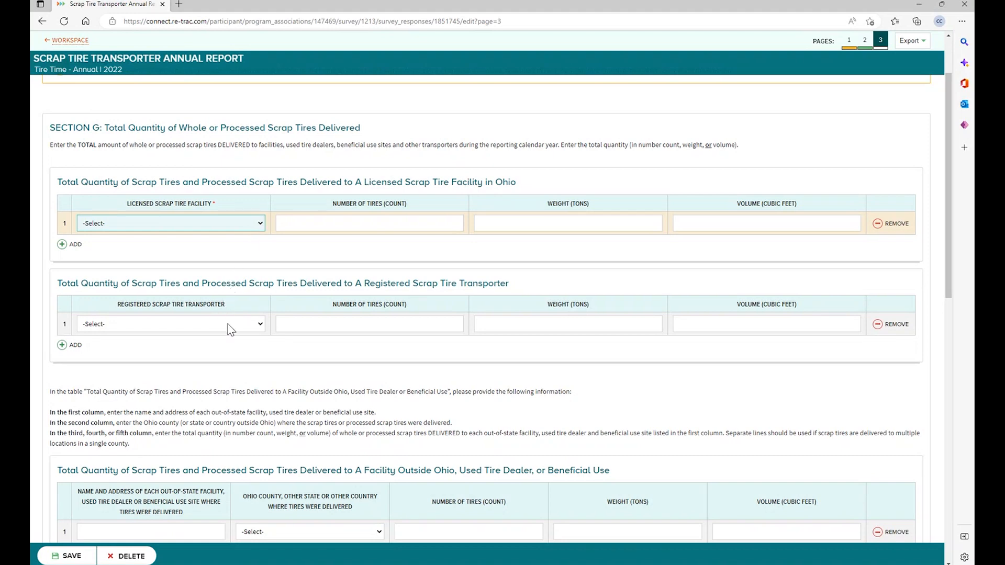
click(229, 339)
click(569, 223)
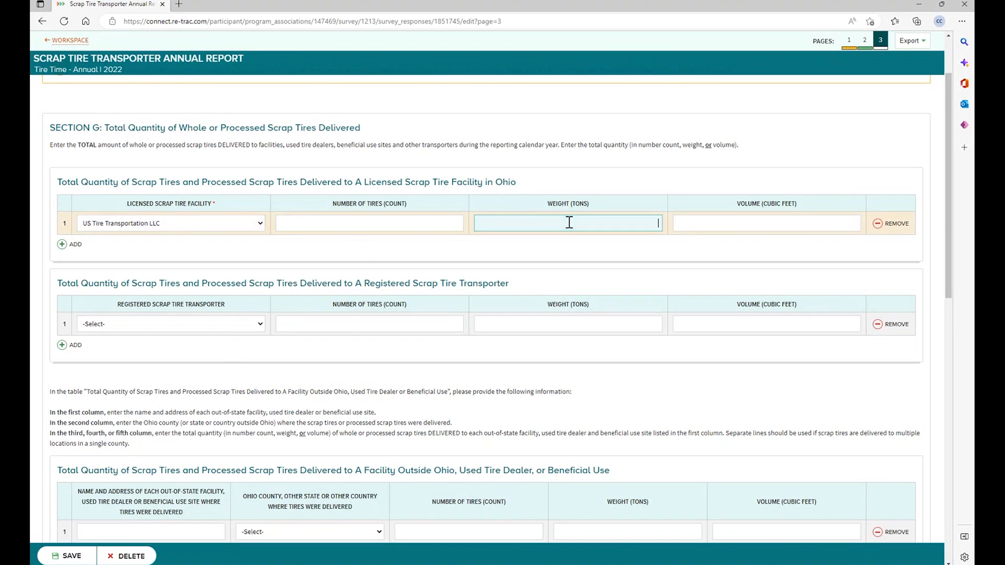
text(10)
click(261, 284)
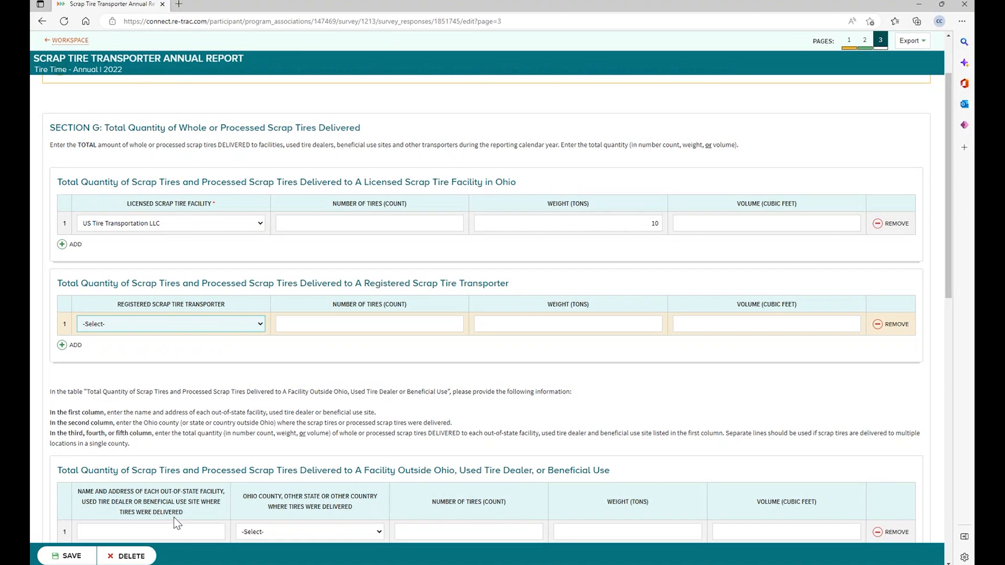
- Add an Other Transporter with its name and address and 5 tons delivered
key(Down)
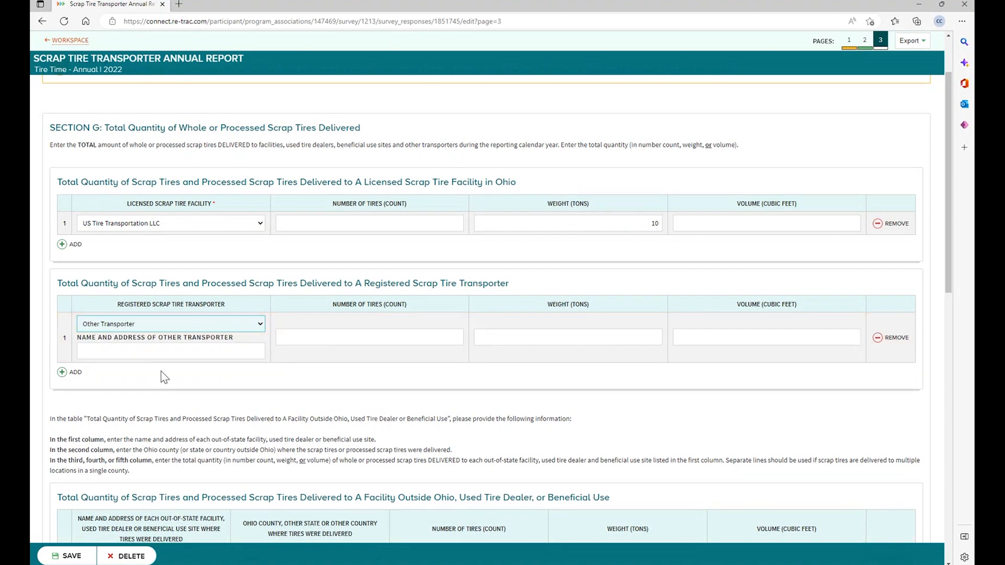
click(162, 352)
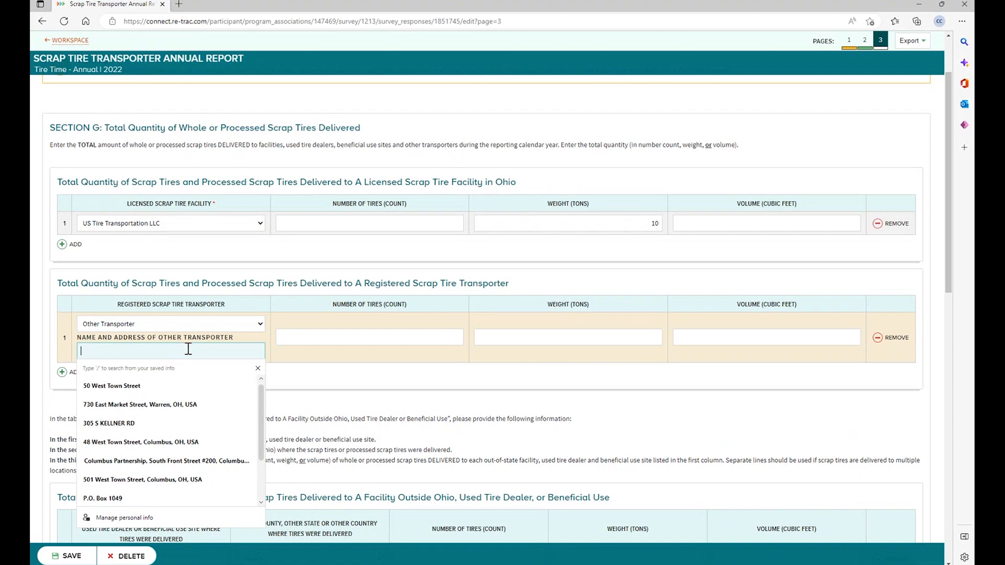
text(Joe)
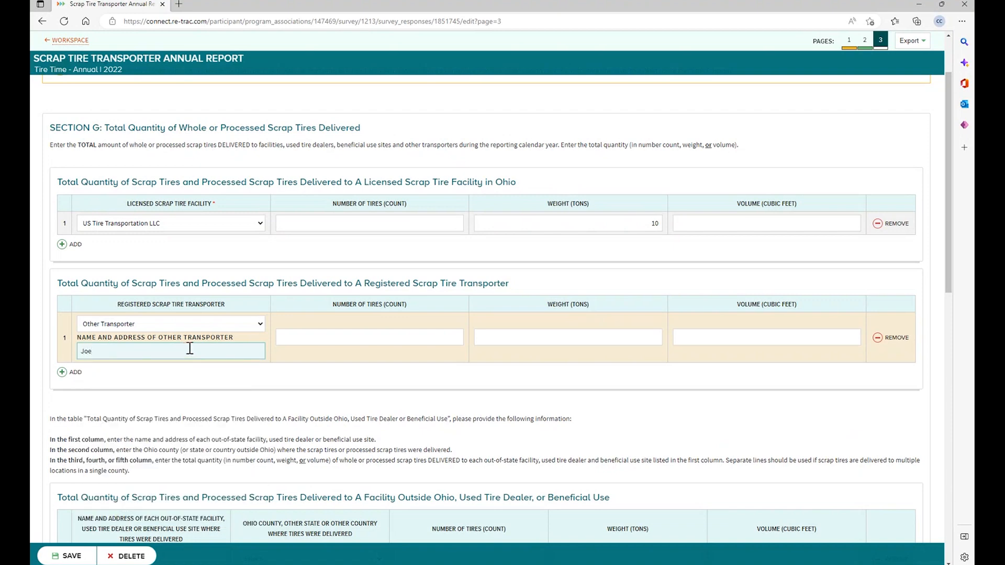
text('s Tire to Go 123 Main Street Cleveland OH)
click(641, 337)
text(5)
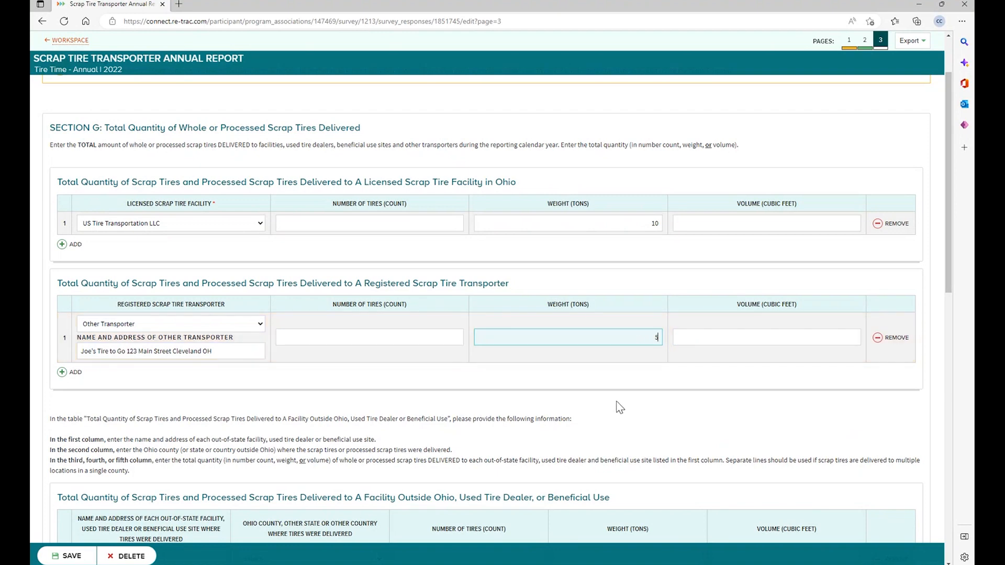
scroll(617, 403, down, 3)
scroll(618, 396, down, 2)
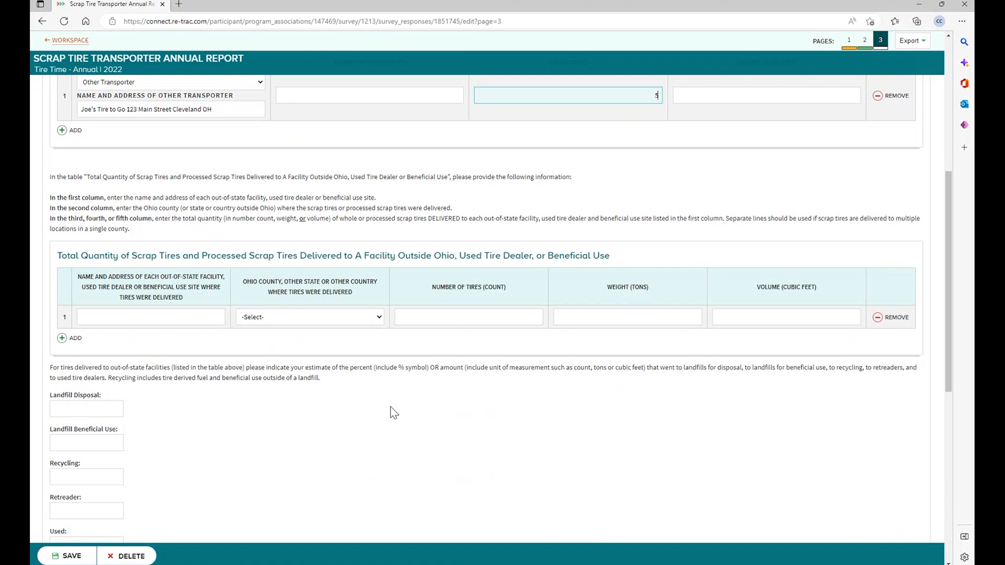
- Add the Ontario, Canada landfill's name and address under Other Country with 10350 tires
click(201, 322)
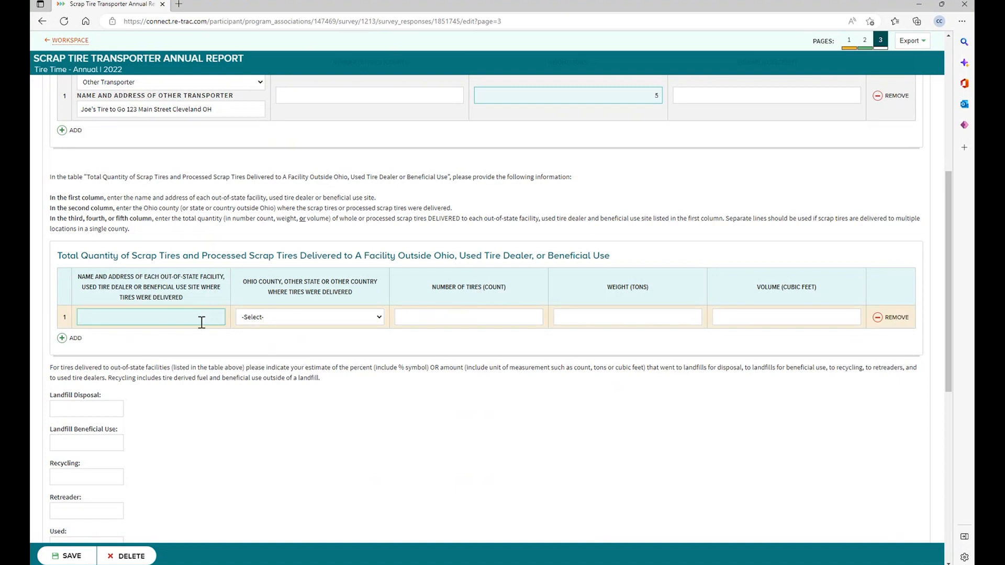
click(194, 315)
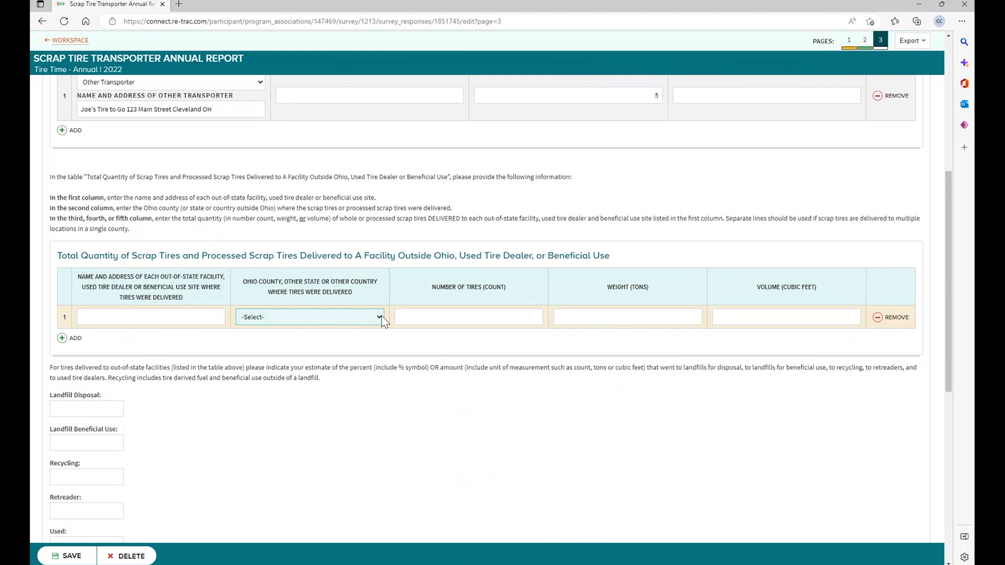
click(143, 317)
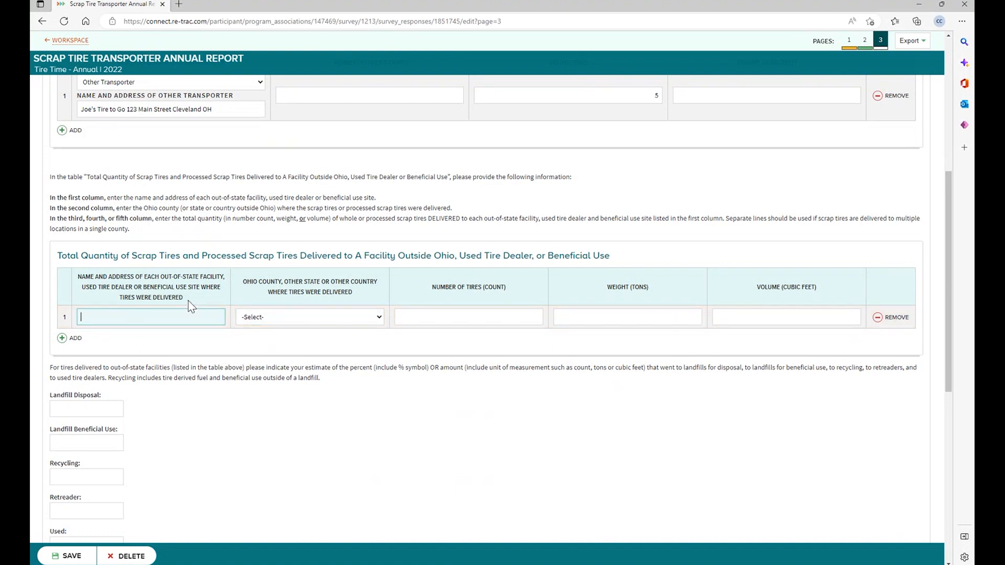
text(Tom)
text('s Landf)
text(ill)
text( 123)
text( Main Stree)
text(t)
text( Ontar)
text(rio)
text( CA)
key(BackSpace)
text(anada)
click(378, 319)
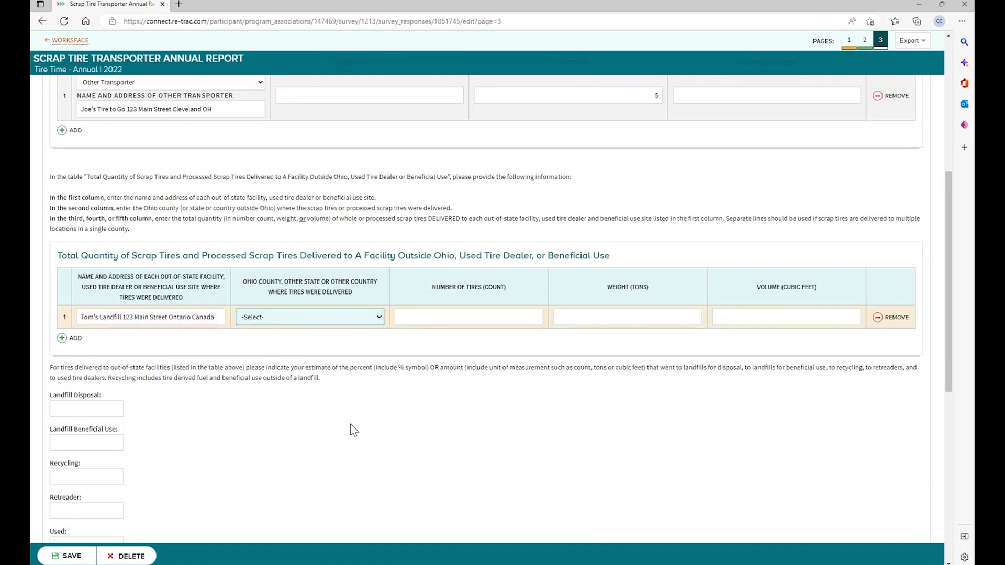
click(359, 513)
click(506, 314)
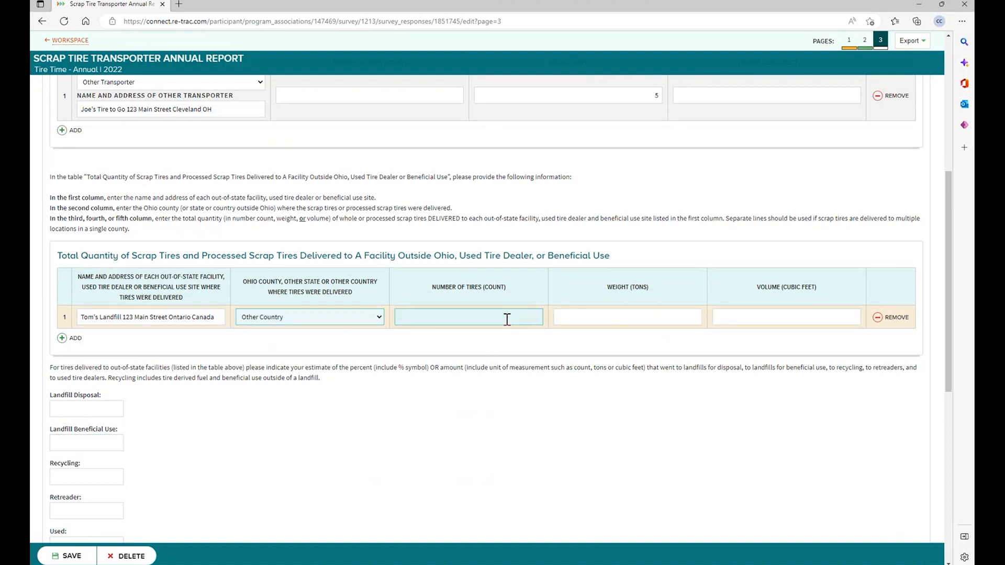
text(10350)
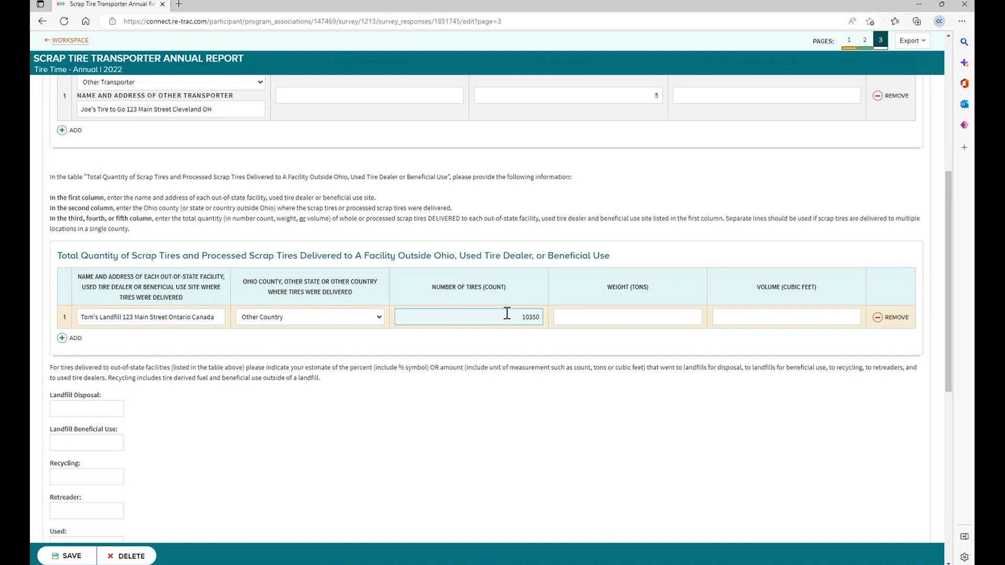
click(450, 400)
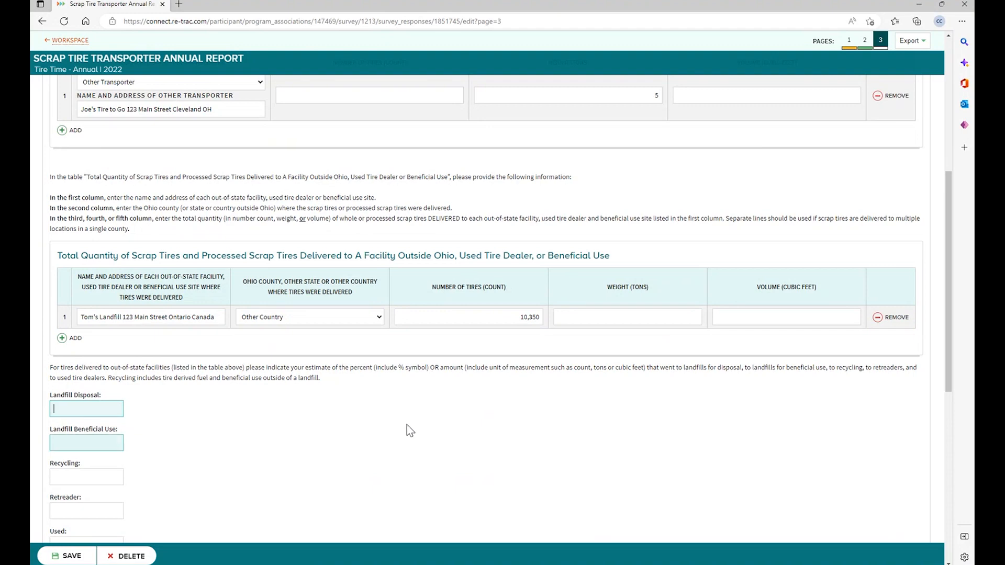
scroll(413, 423, down, 2)
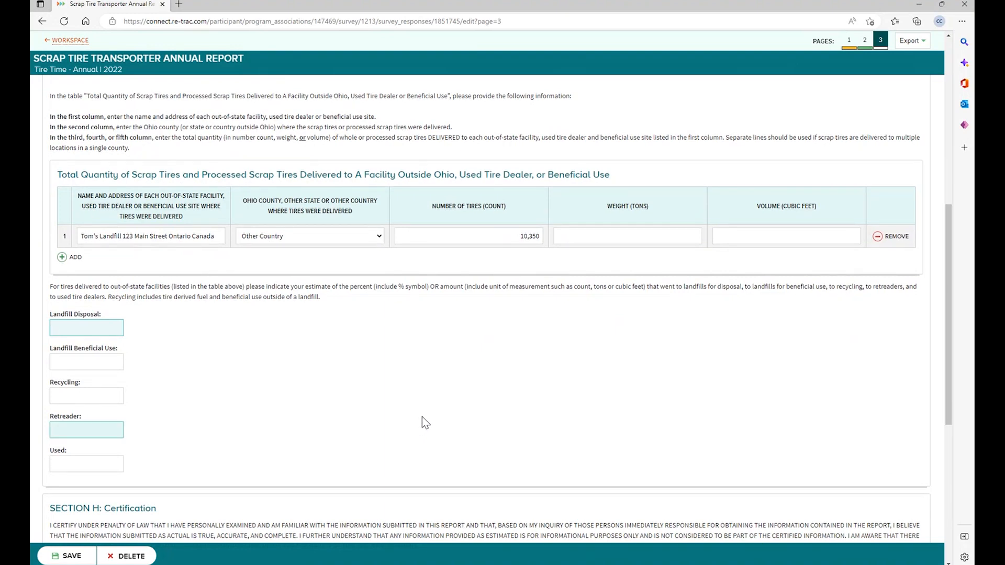
click(65, 259)
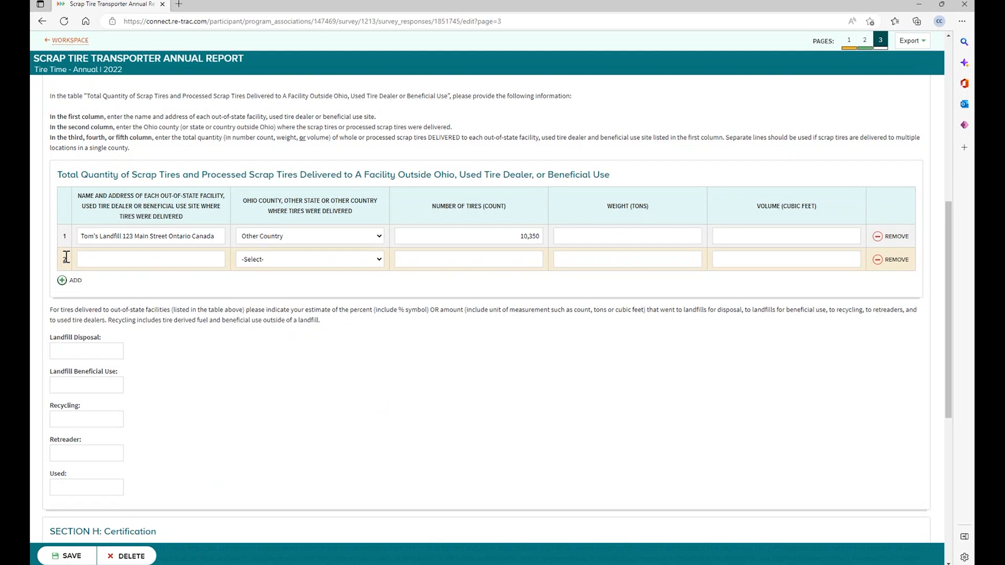
click(877, 260)
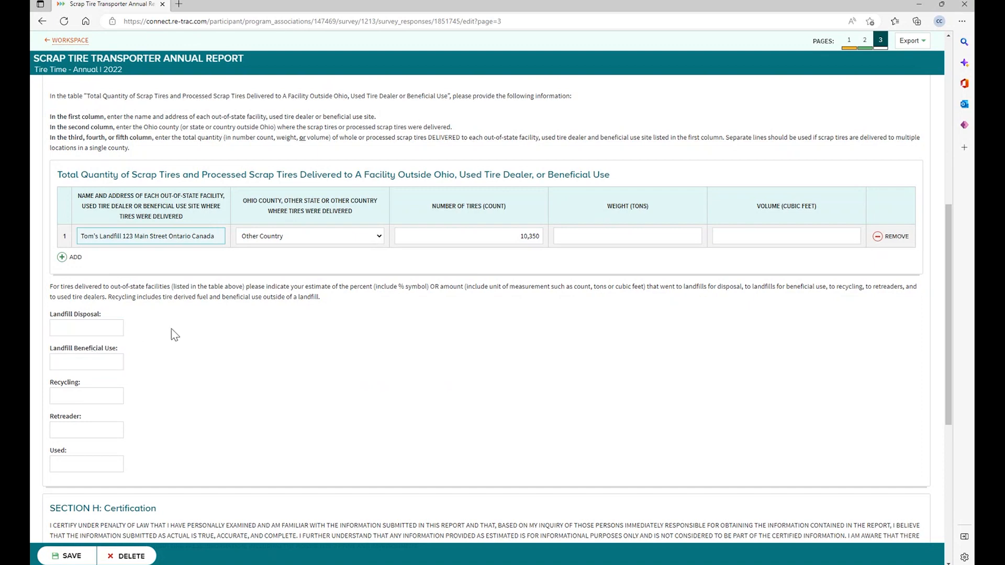
- Replace the mistaken tire count in Landfill Beneficial Use with 100%
click(99, 361)
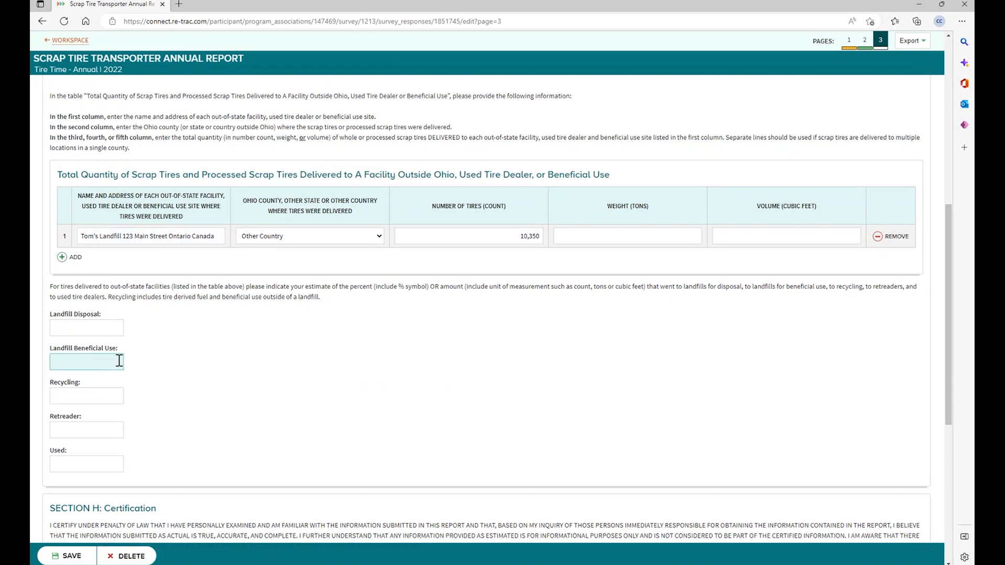
text(10,350 tires)
key(BackSpace)
key(BackSpace)
key(BackSpace)
key(BackSpace)
key(BackSpace)
key(BackSpace)
key(BackSpace)
key(BackSpace)
key(BackSpace)
key(BackSpace)
key(BackSpace)
key(BackSpace)
text(100)
text(%)
- Scroll down to Section H: Certification and select the Registrant Name field
scroll(250, 422, down, 5)
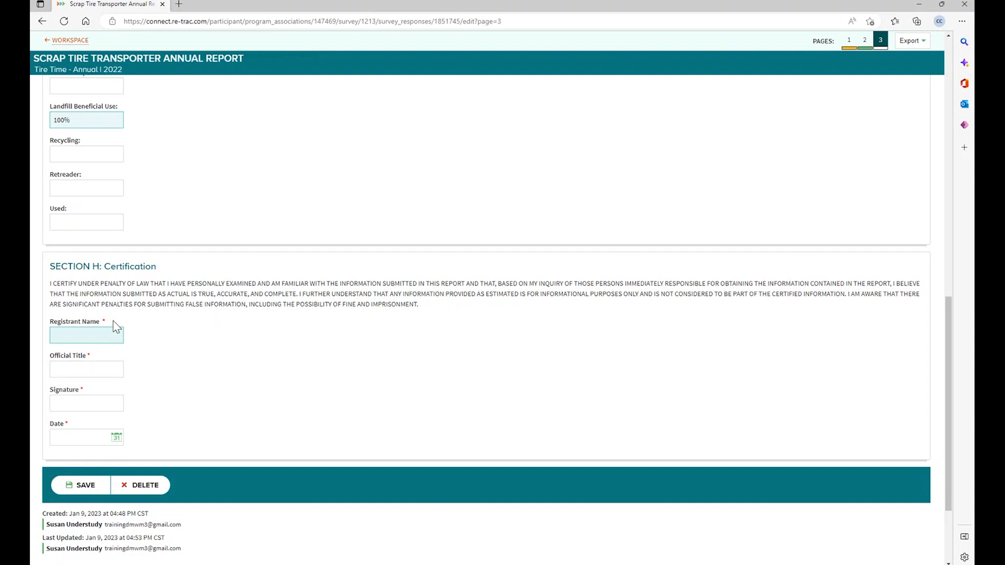
click(97, 335)
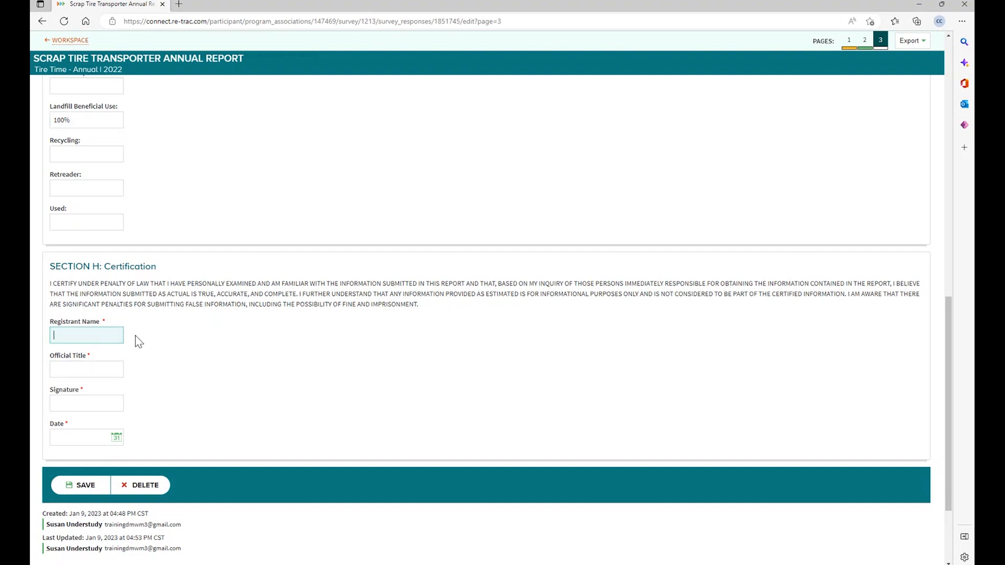
- Enter the registrant's name, official title ES3, their signature, and date January 9, 2023
click(118, 369)
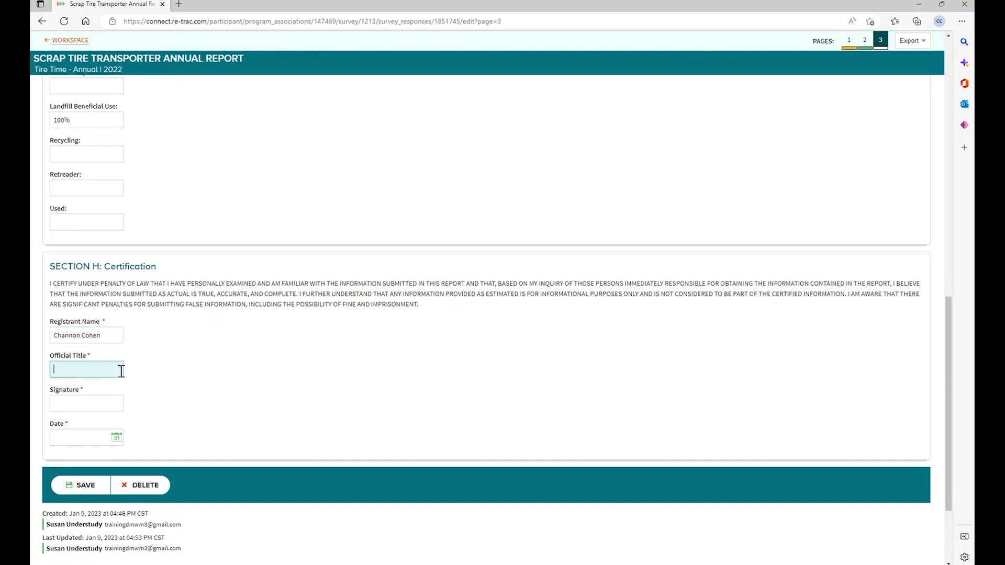
text(ES3)
click(117, 403)
click(116, 437)
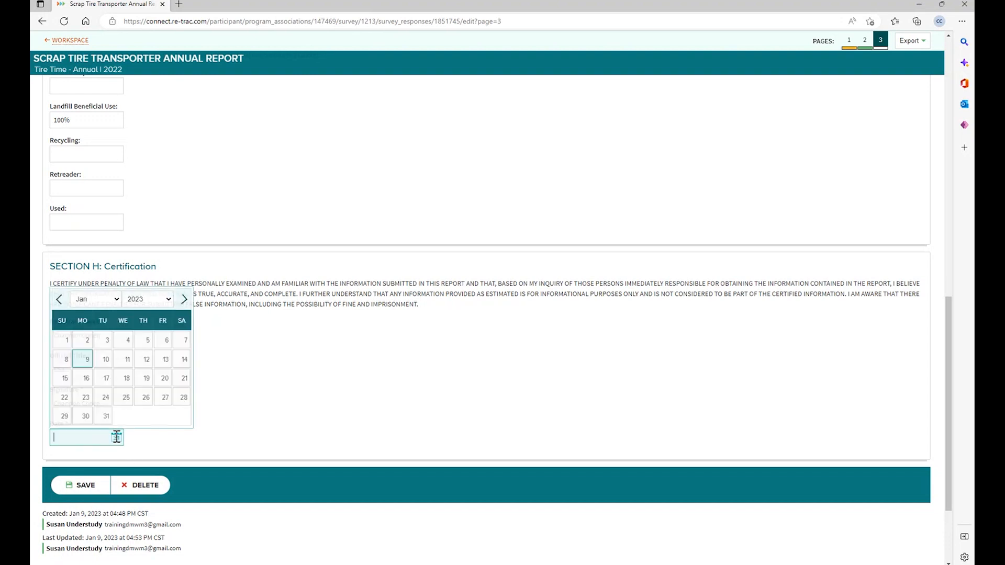
click(87, 361)
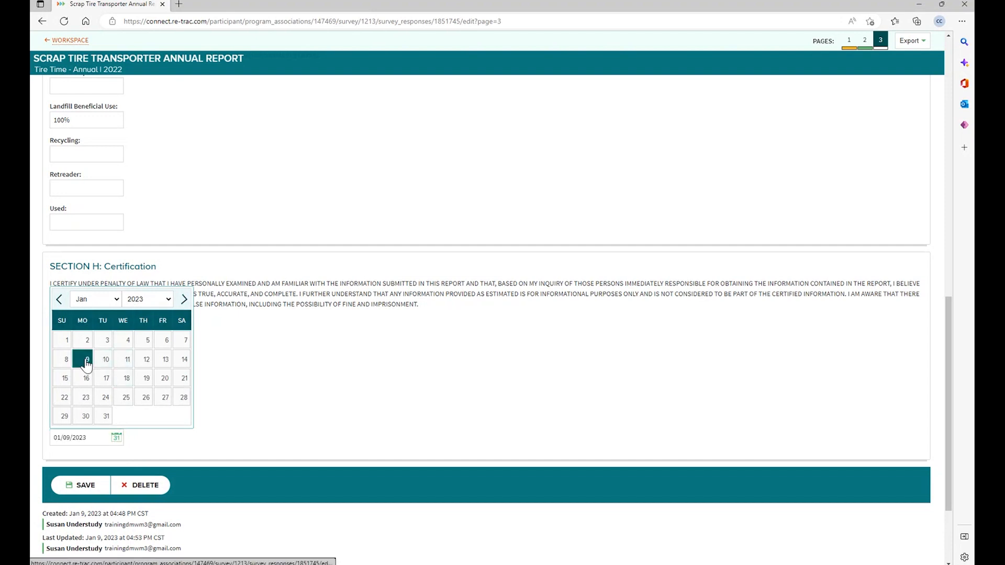
- Save the certification page, then delete the 1% Other Tires entry in Section E
click(90, 486)
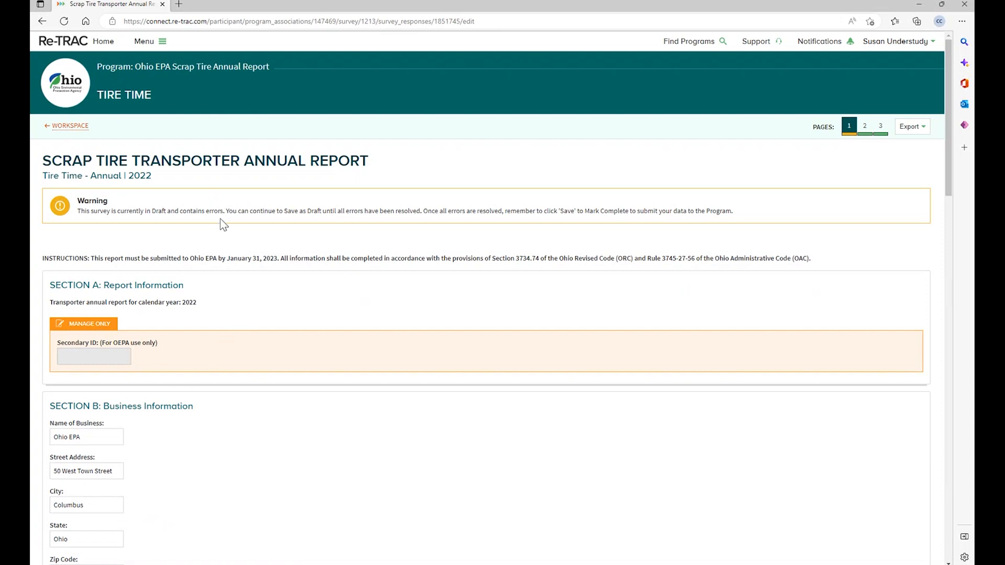
scroll(223, 224, down, 1)
scroll(225, 223, down, 5)
scroll(230, 222, down, 1)
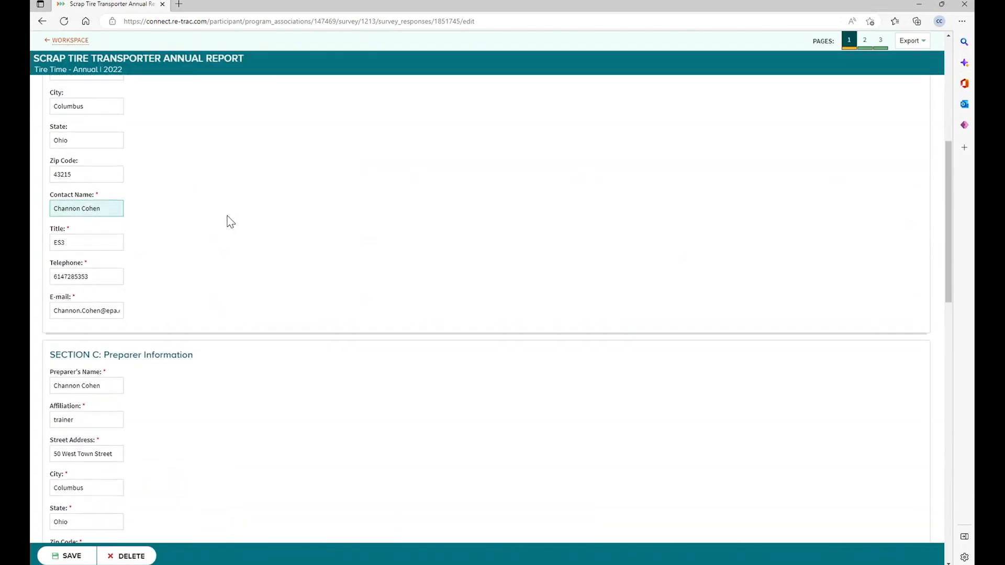
scroll(231, 217, down, 10)
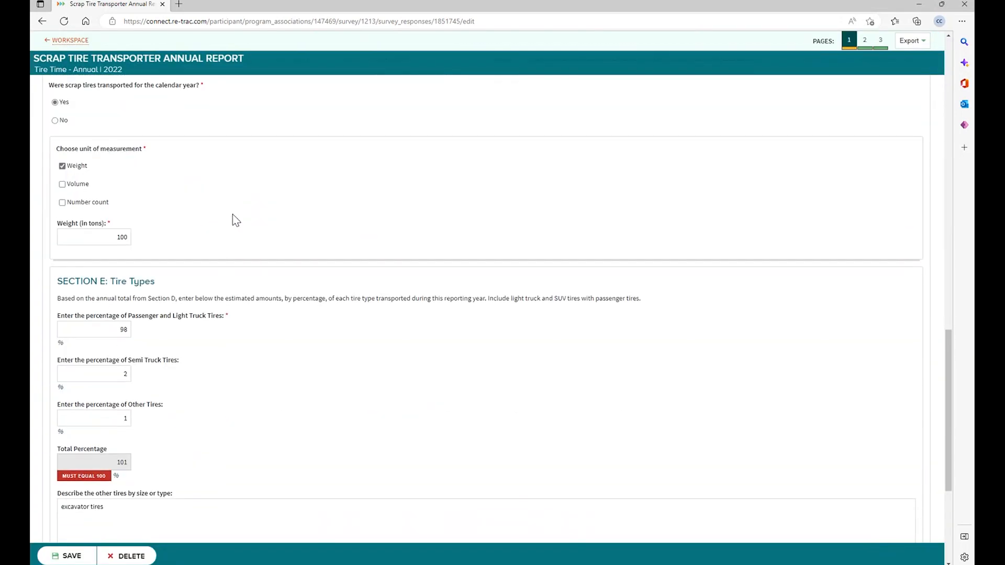
scroll(238, 215, down, 3)
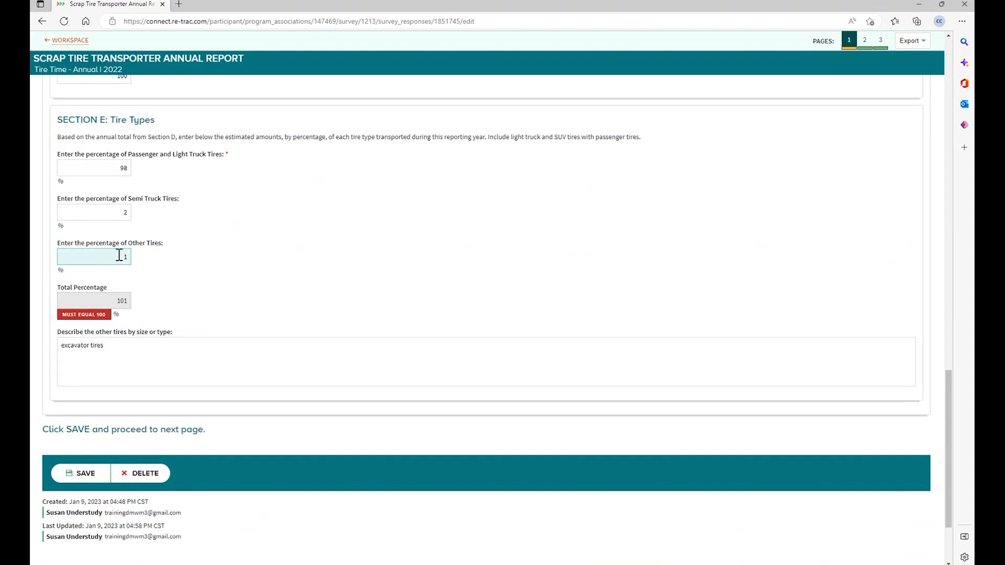
drag(119, 254, 131, 254)
key(BackSpace)
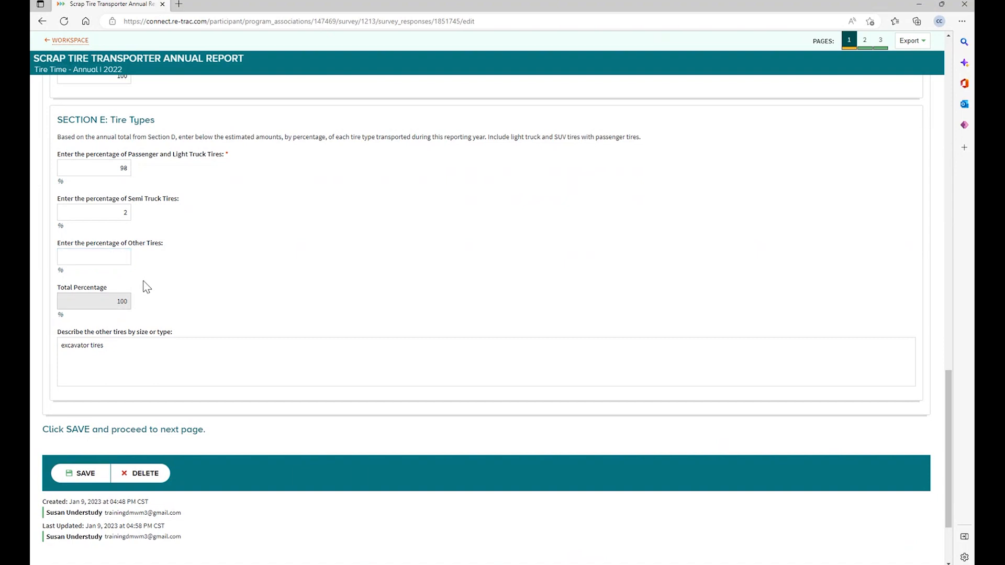
- Delete the 'excavator tires' description and save the corrected first page
drag(108, 346, 58, 346)
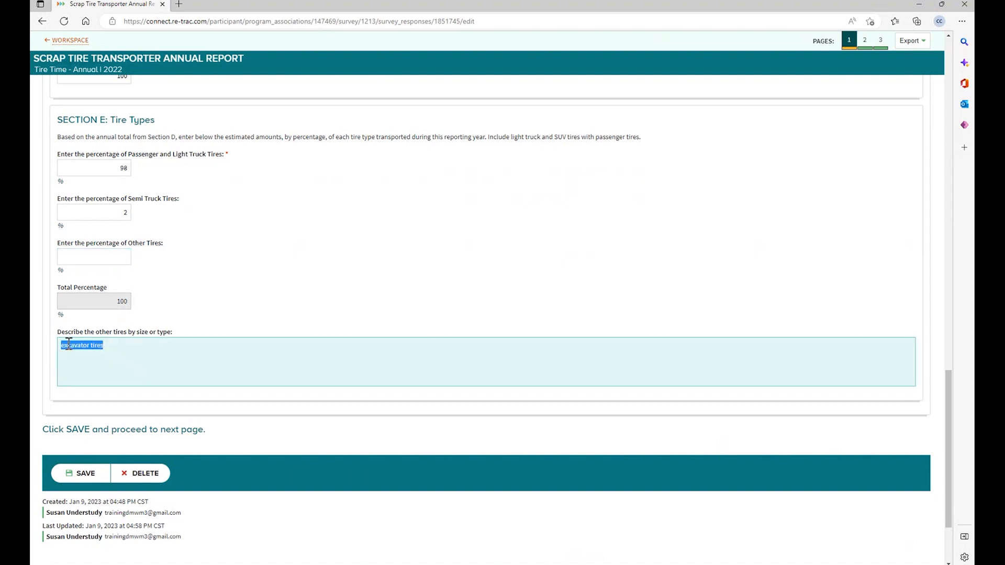
key(BackSpace)
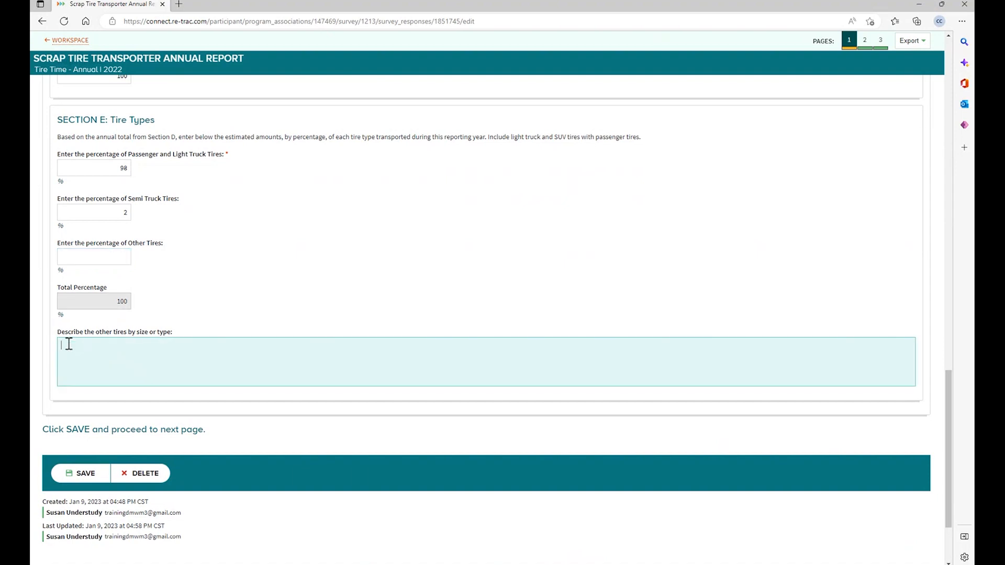
click(69, 478)
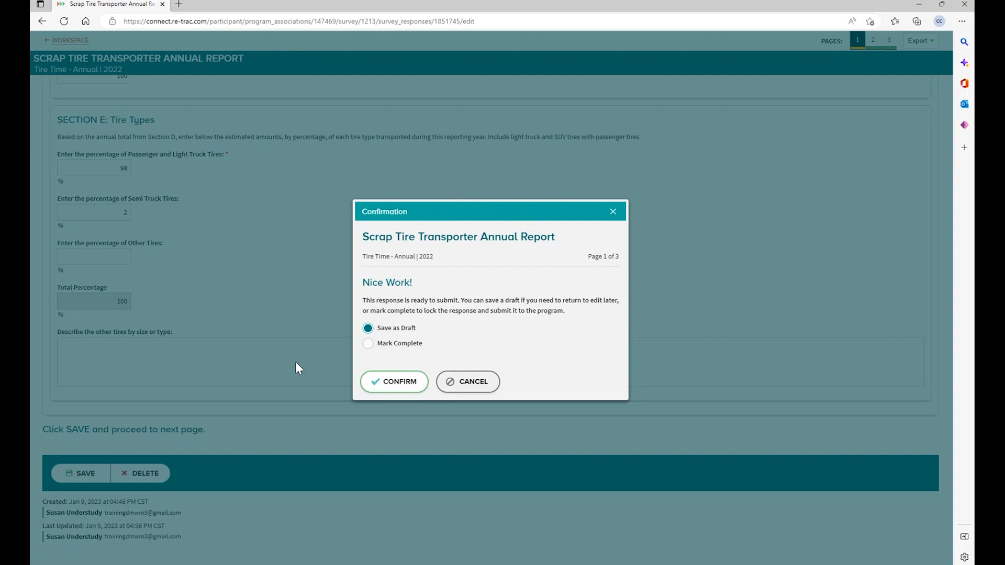
- Mark the Scrap Tire Transporter Annual Report complete and confirm the submission
click(370, 344)
click(396, 382)
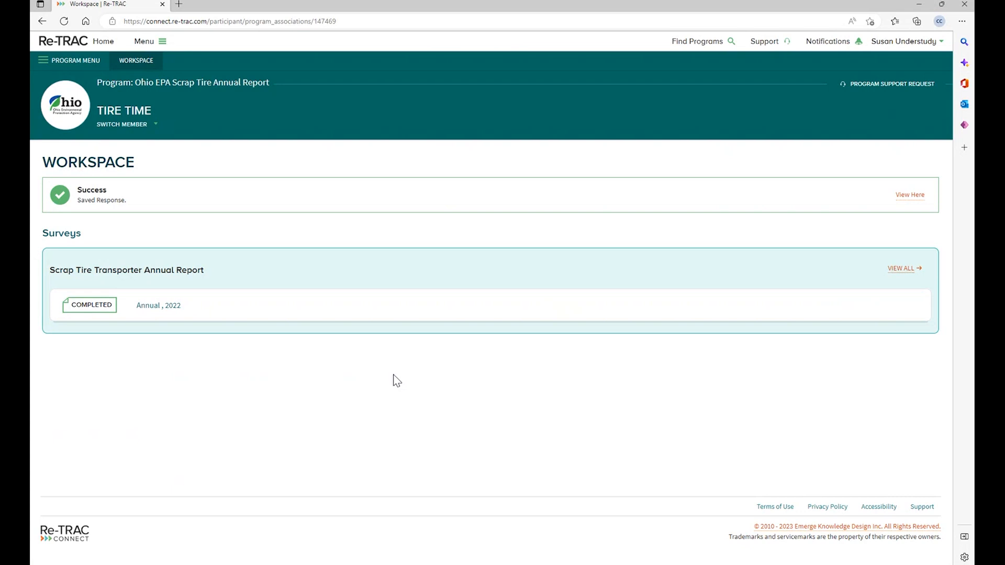
click(101, 312)
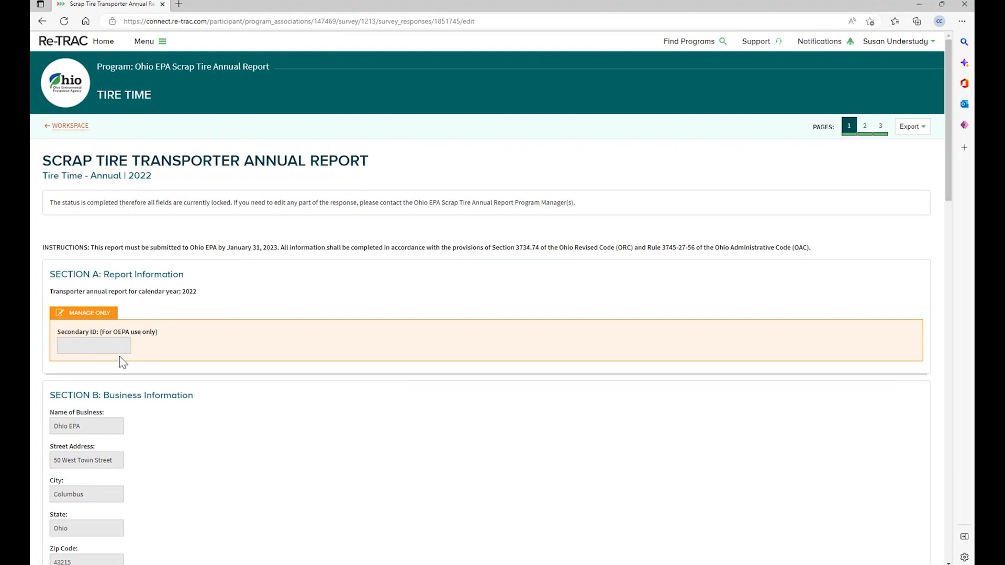
scroll(120, 359, down, 5)
scroll(121, 360, up, 1)
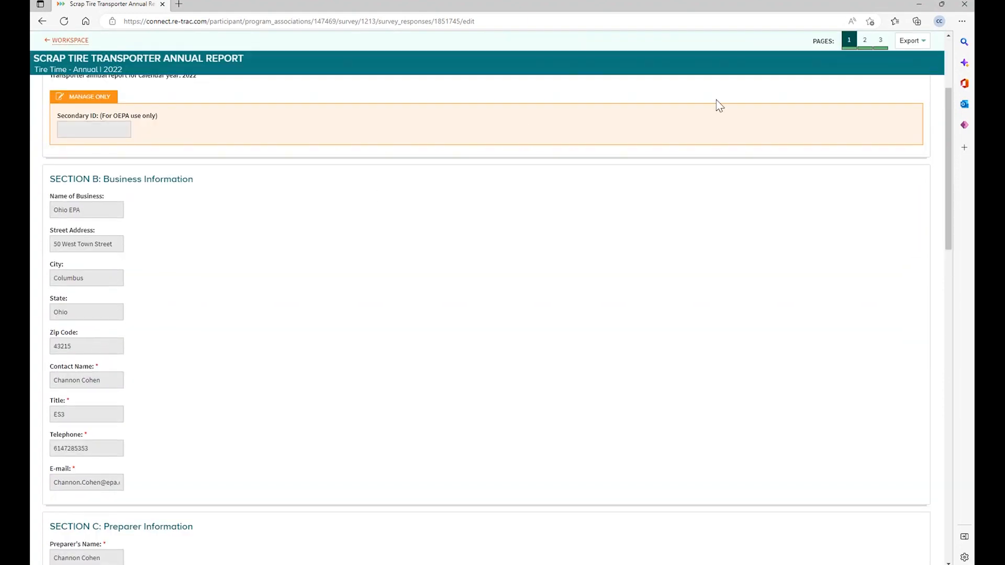
click(861, 44)
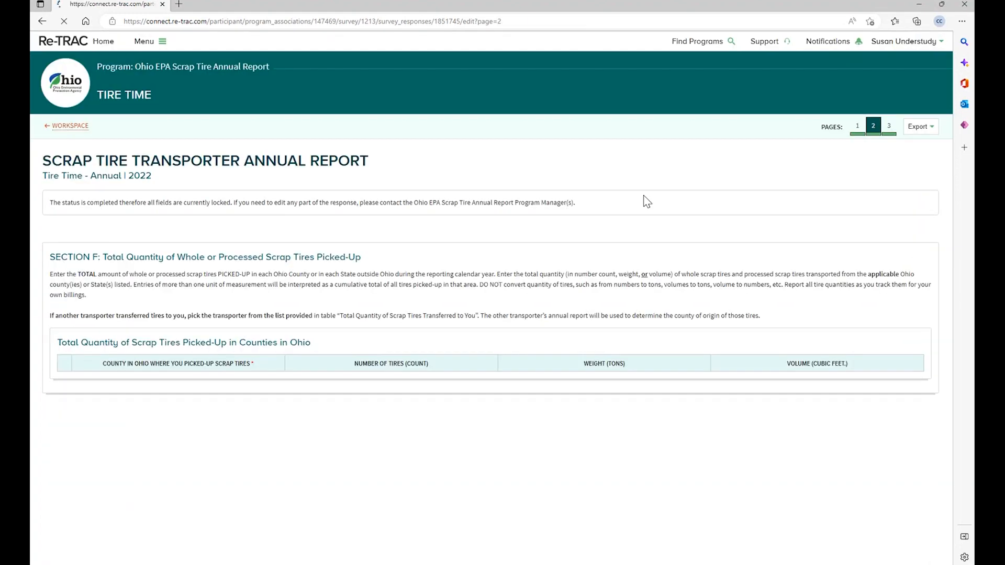
scroll(599, 249, down, 5)
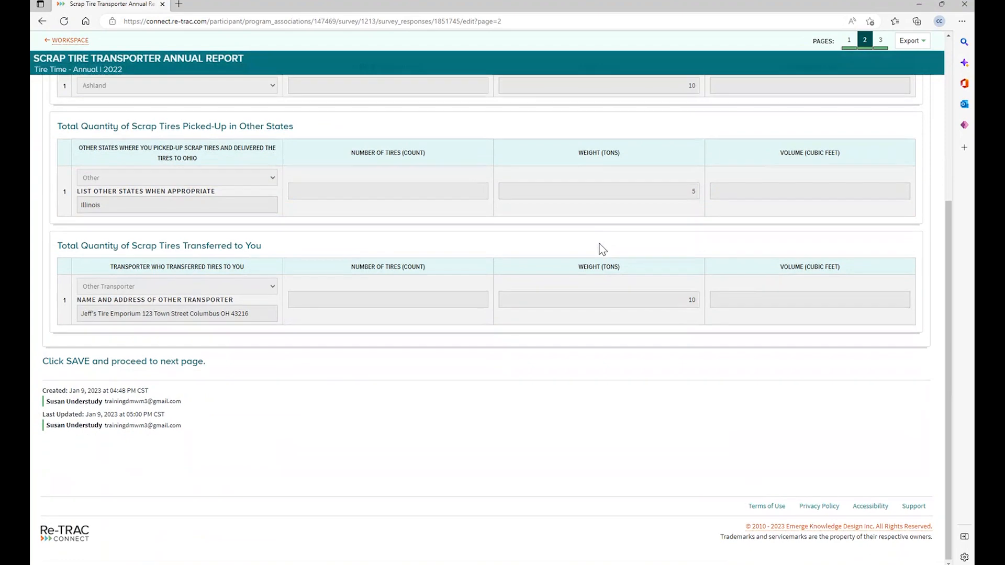
click(881, 41)
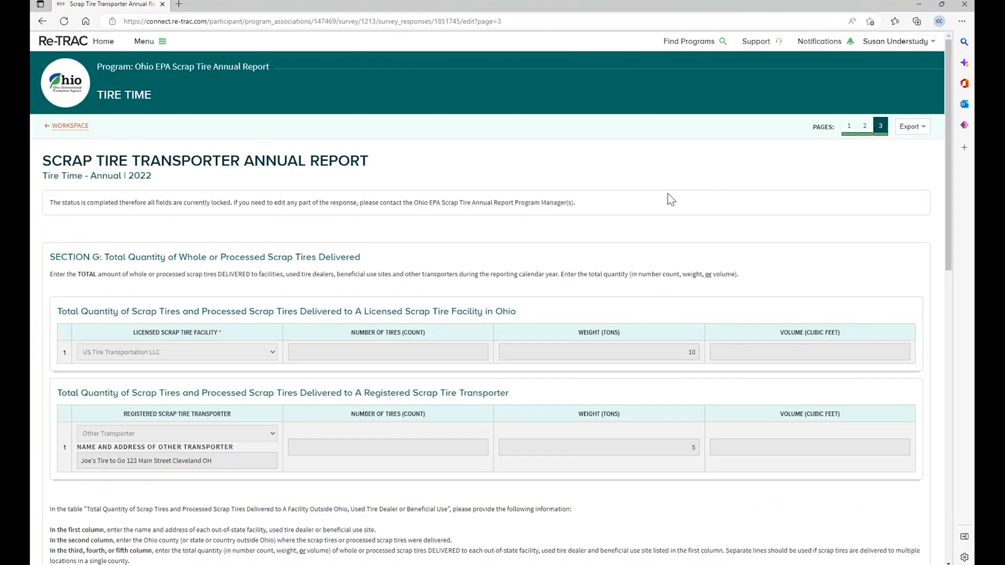
scroll(670, 197, down, 3)
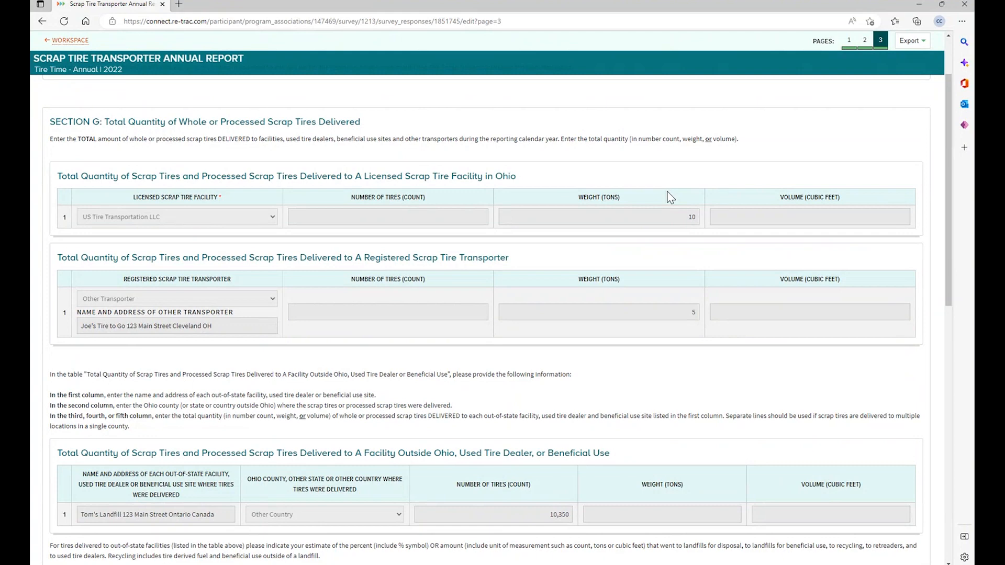
click(910, 41)
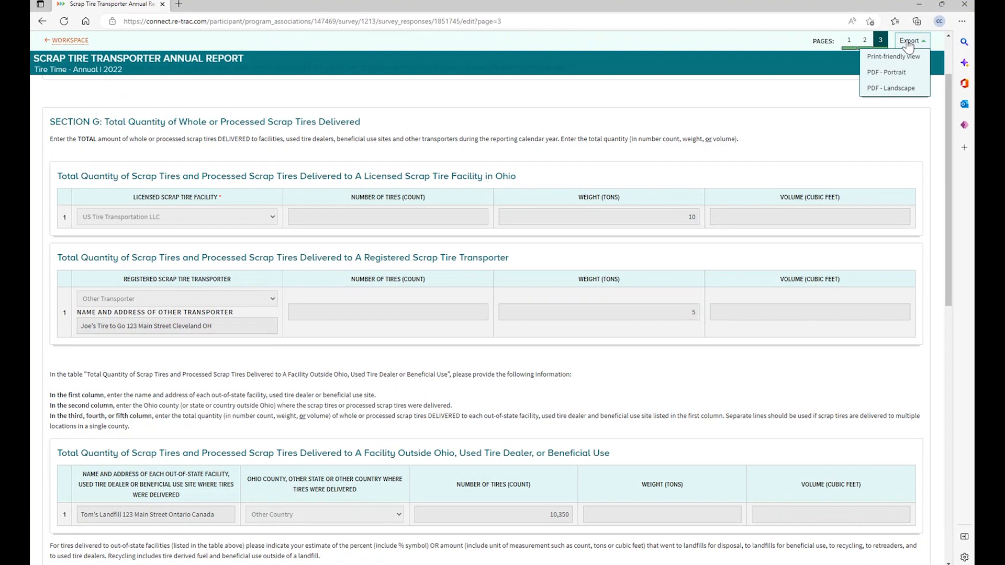
click(909, 42)
click(79, 42)
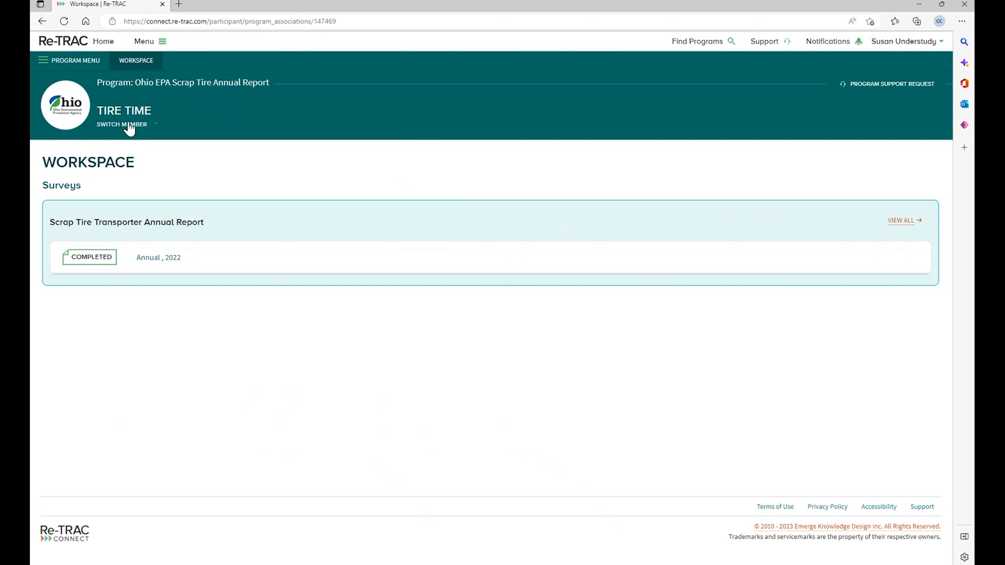
- Switch to the Tire Time facility member and return to the Ohio EPA Scrap Tire program's members
click(129, 126)
click(132, 184)
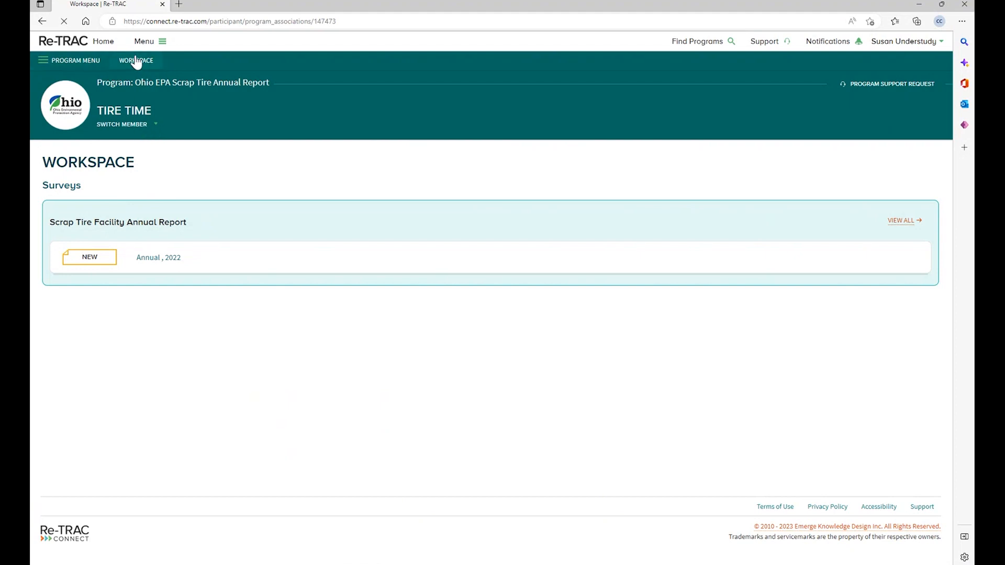
click(105, 42)
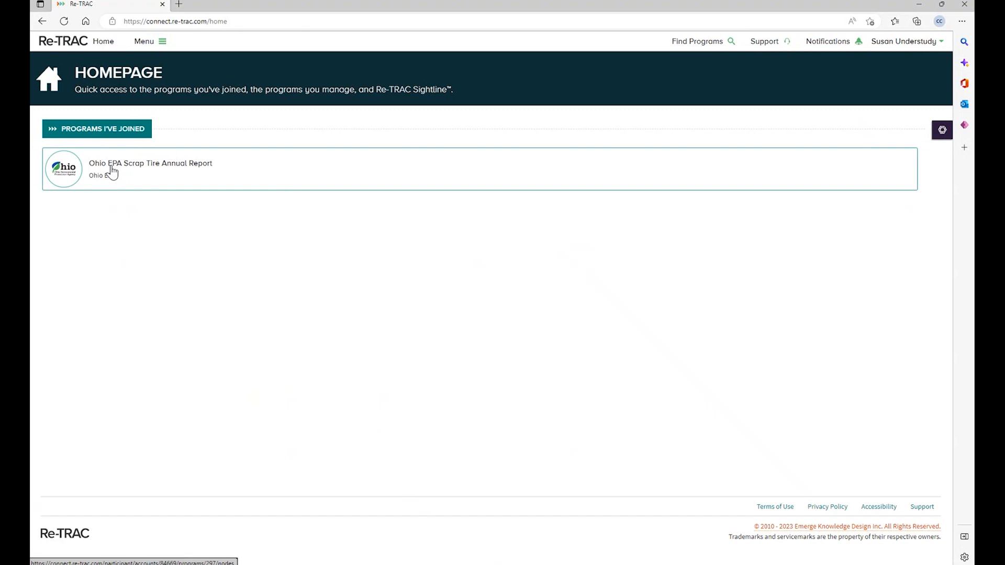
click(112, 172)
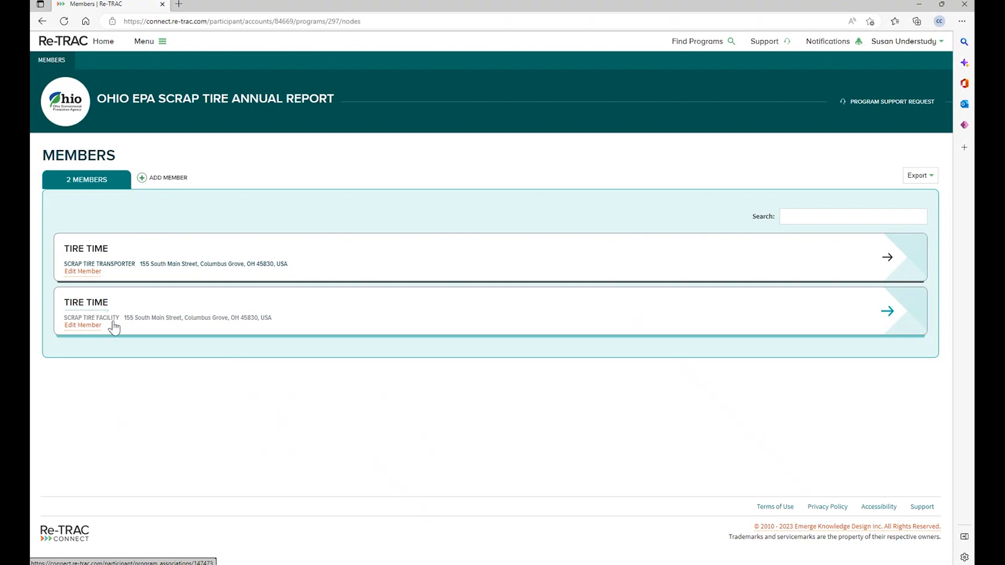
- Create a new 2022 Scrap Tire Facility Annual Report for the Tire Time facility member
click(889, 313)
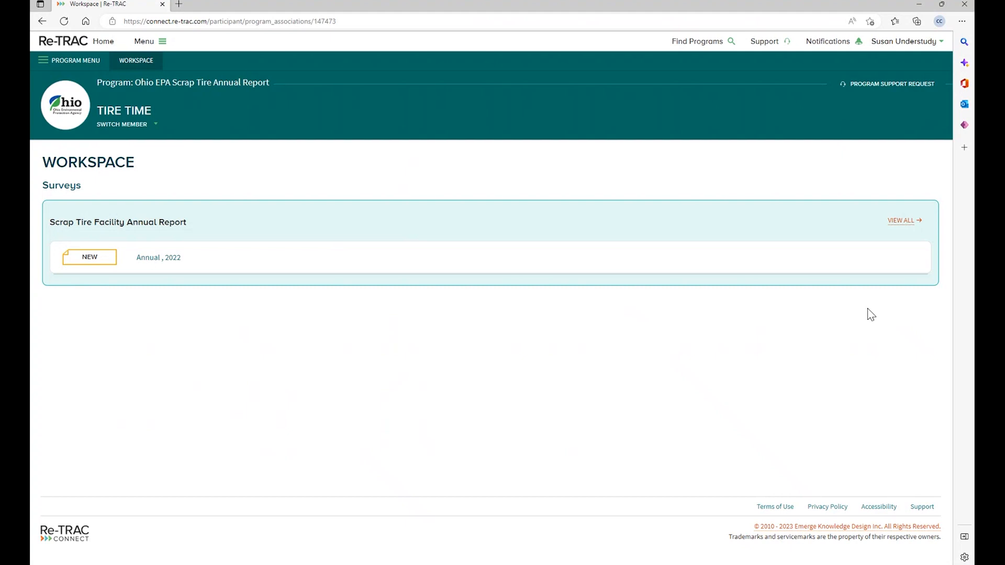
click(115, 261)
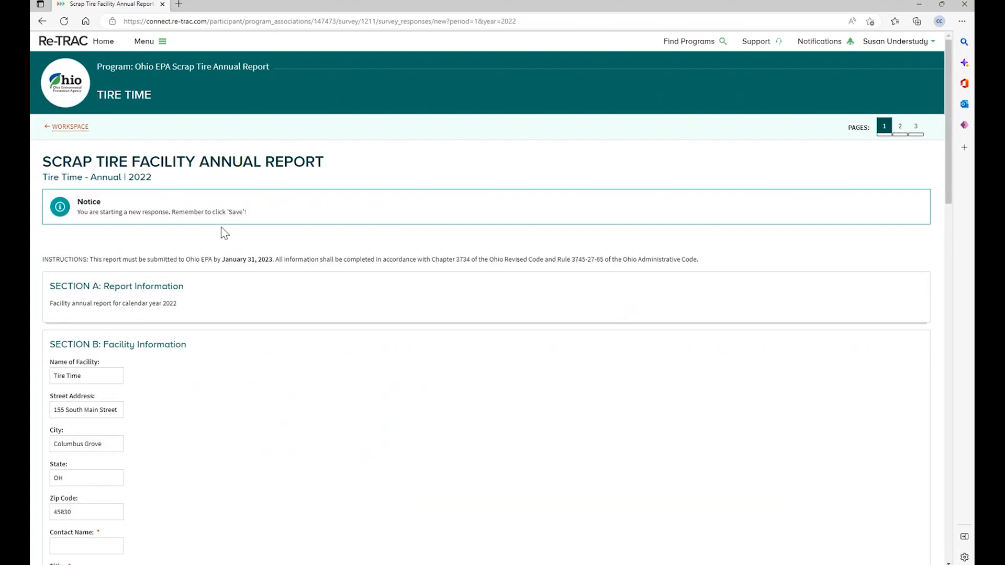
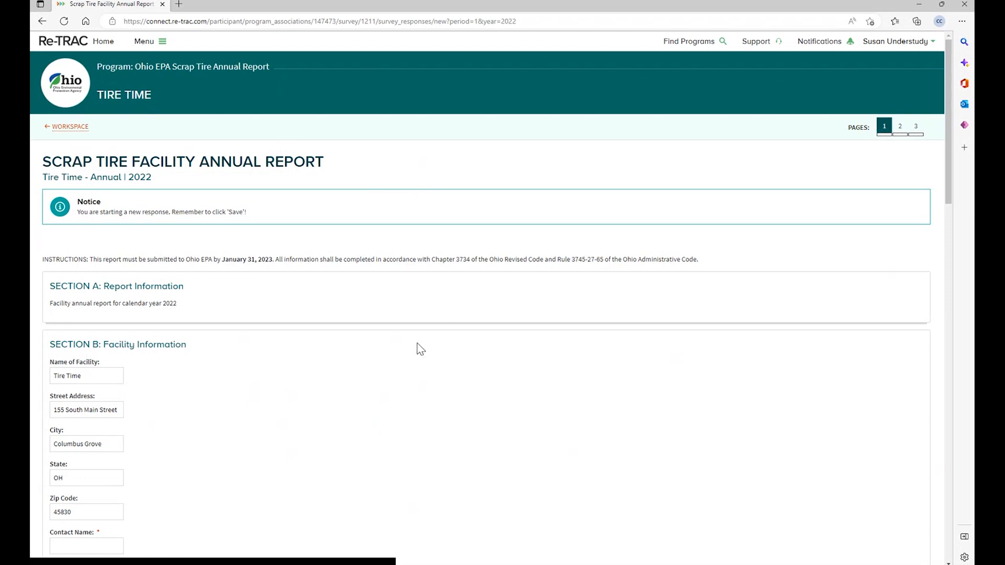
- Fill in the Section B facility contact's name, title ES3, telephone and e-mail
scroll(190, 414, down, 4)
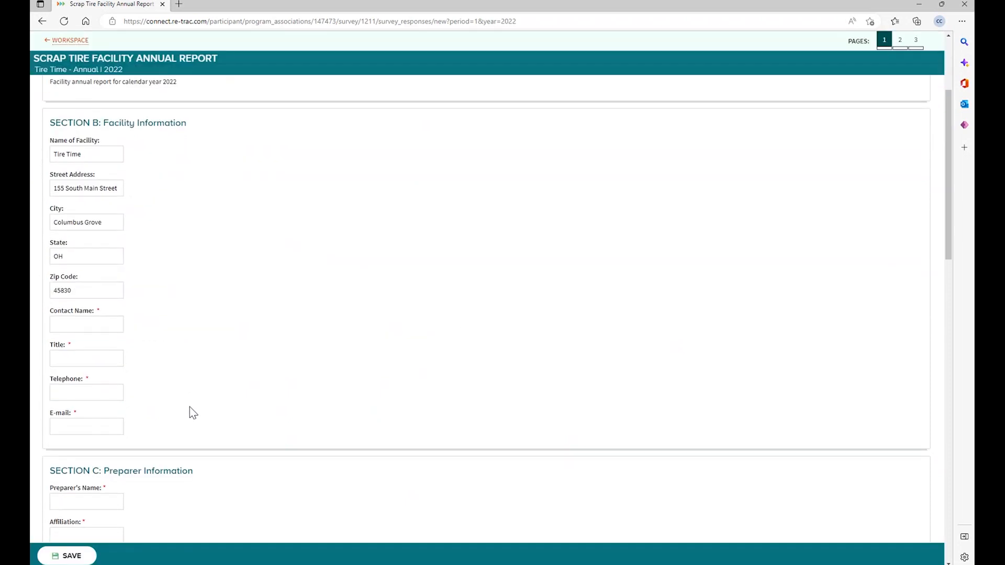
click(101, 321)
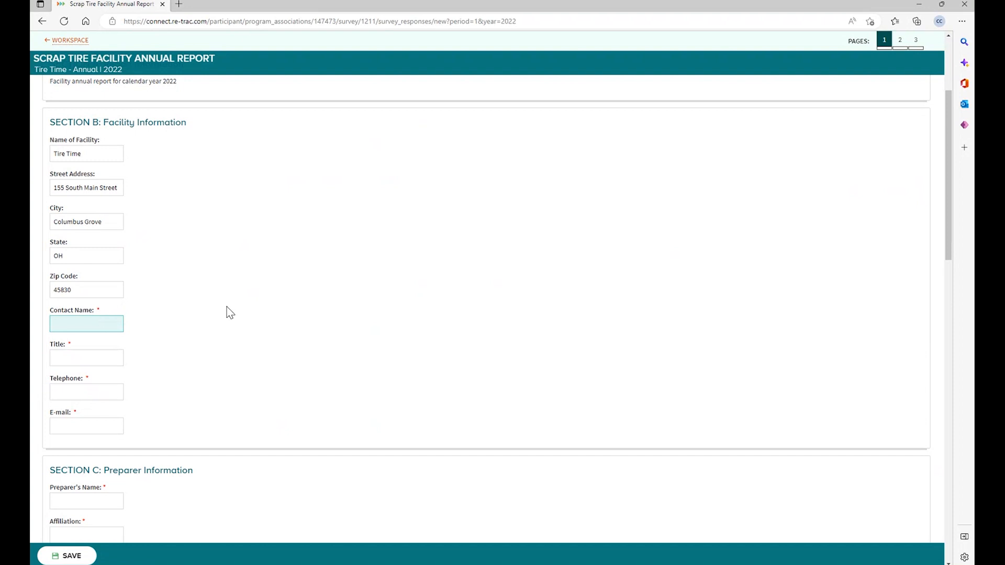
scroll(228, 306, up, 5)
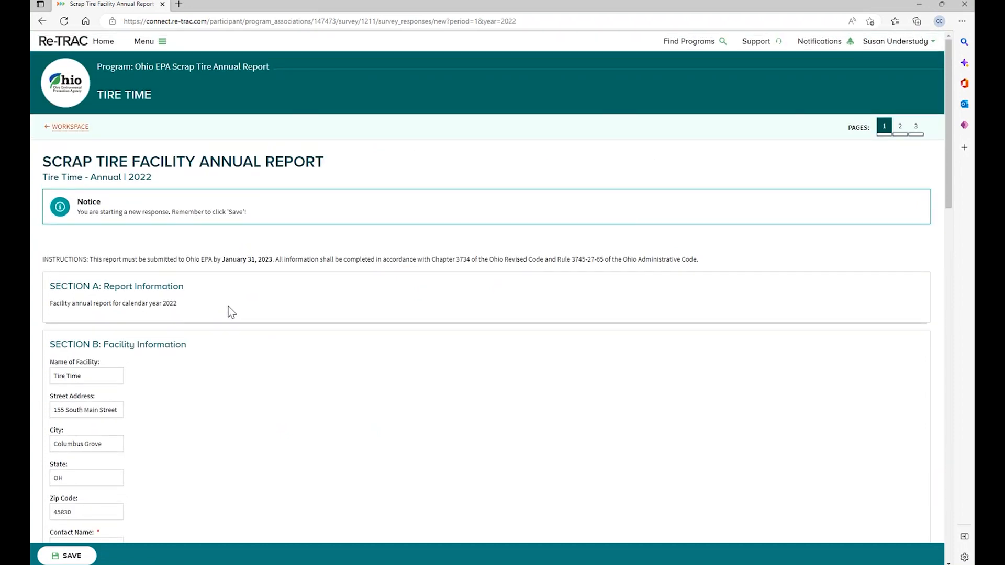
scroll(228, 306, down, 3)
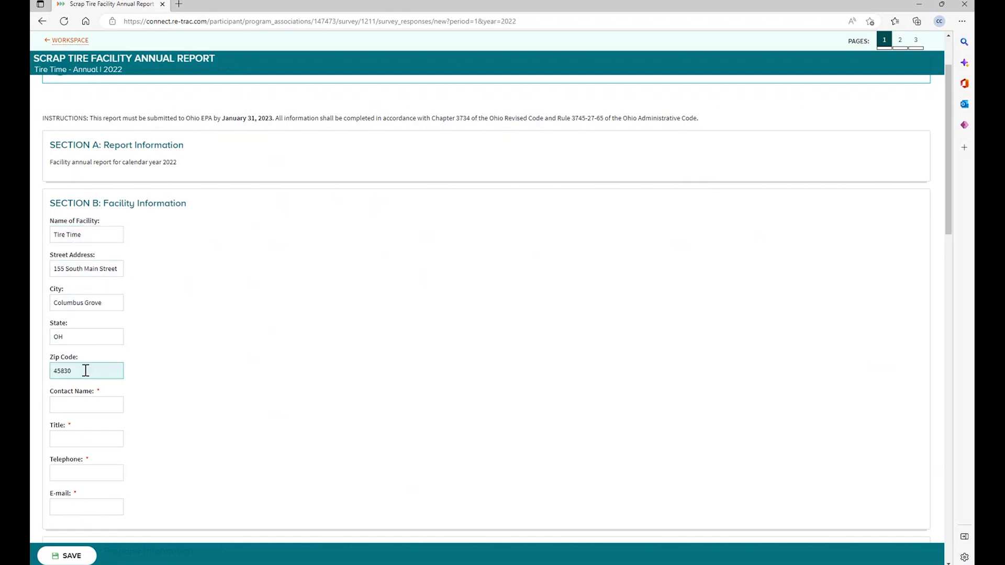
scroll(85, 370, down, 3)
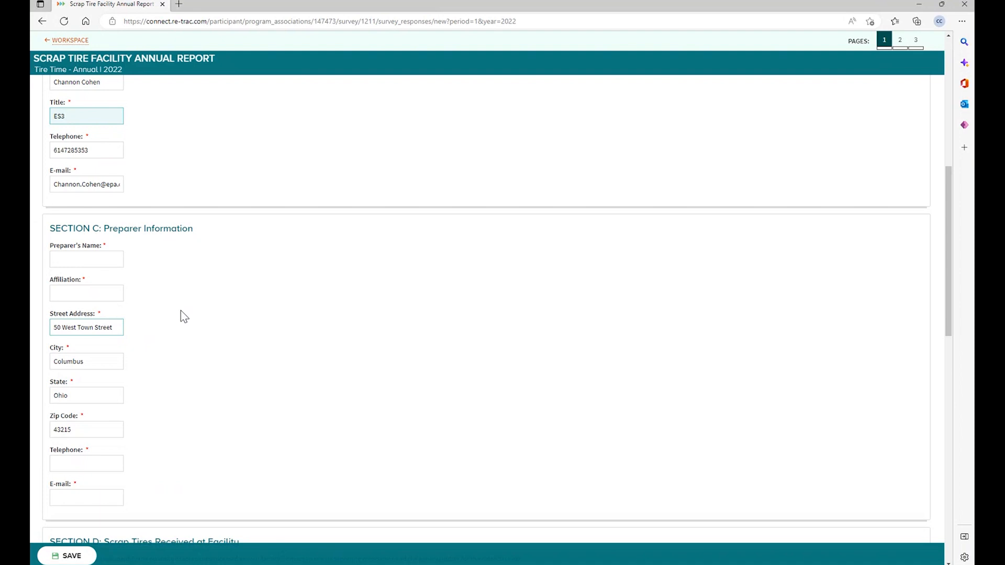
- Enter the preparer's name, affiliation ES3, telephone and e-mail, then scroll to Section D
click(105, 258)
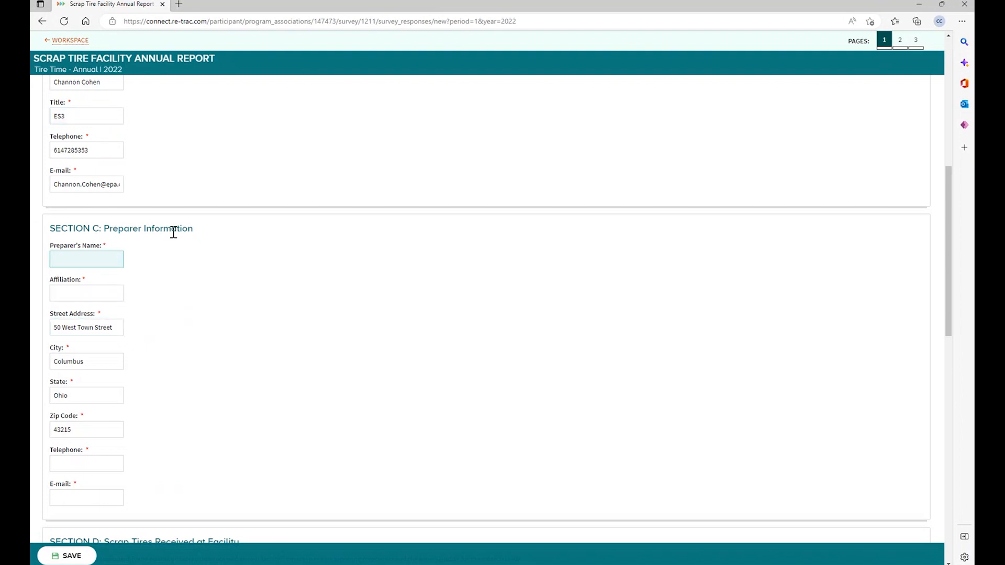
click(107, 293)
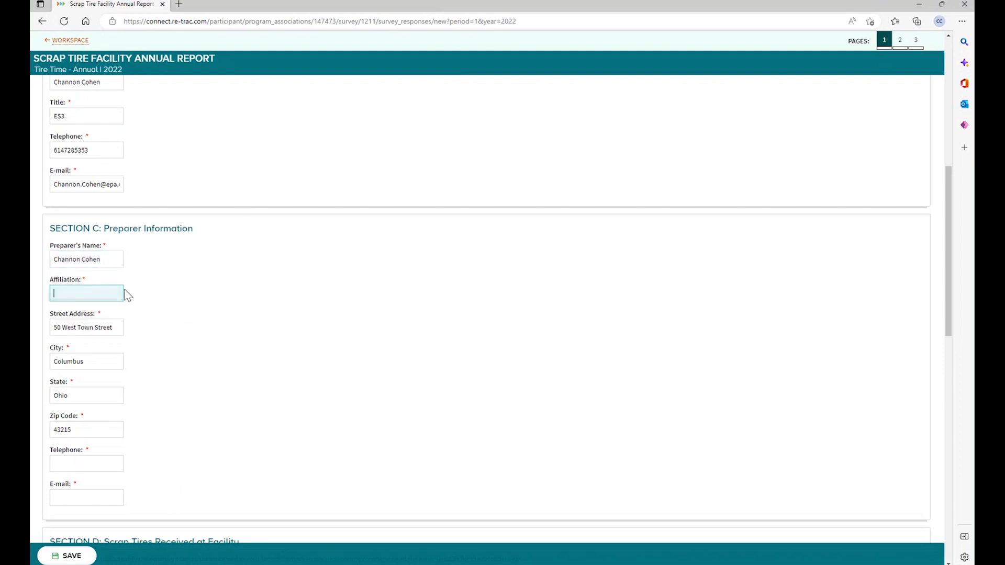
text(ES3)
scroll(184, 416, down, 6)
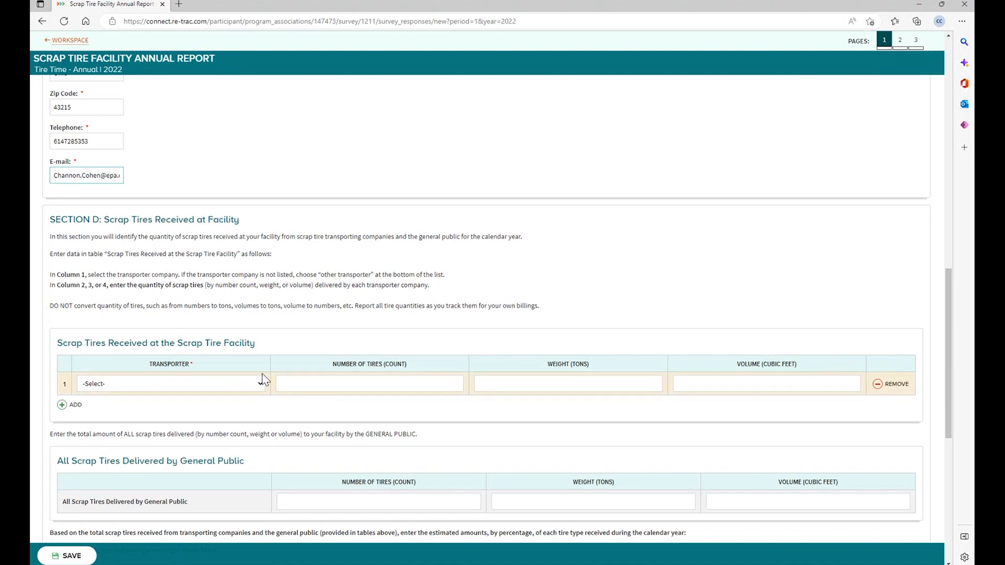
- Select Tri-County Industries Inc as the first row's transporter instead of Other Transporter
scroll(265, 379, down, 2)
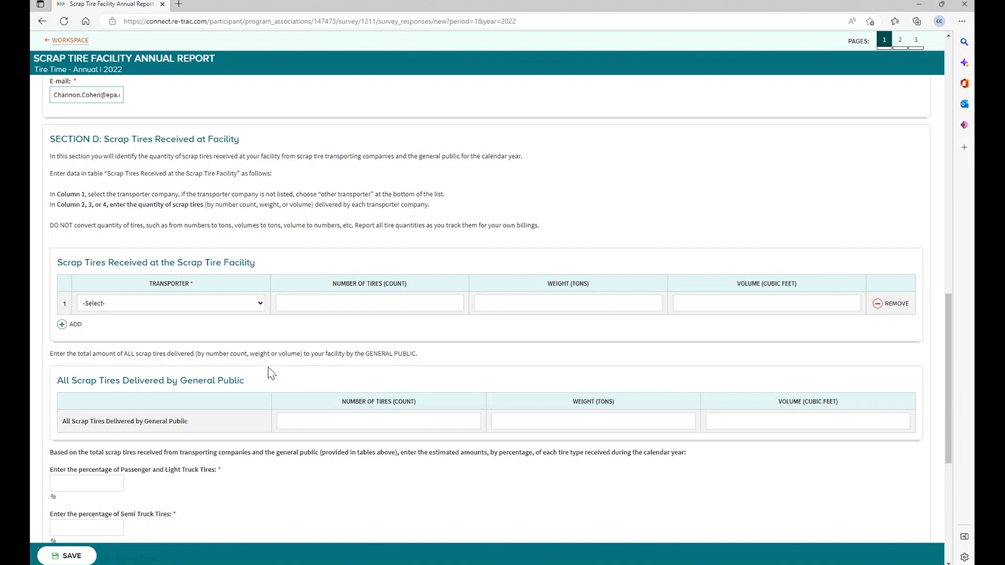
click(260, 305)
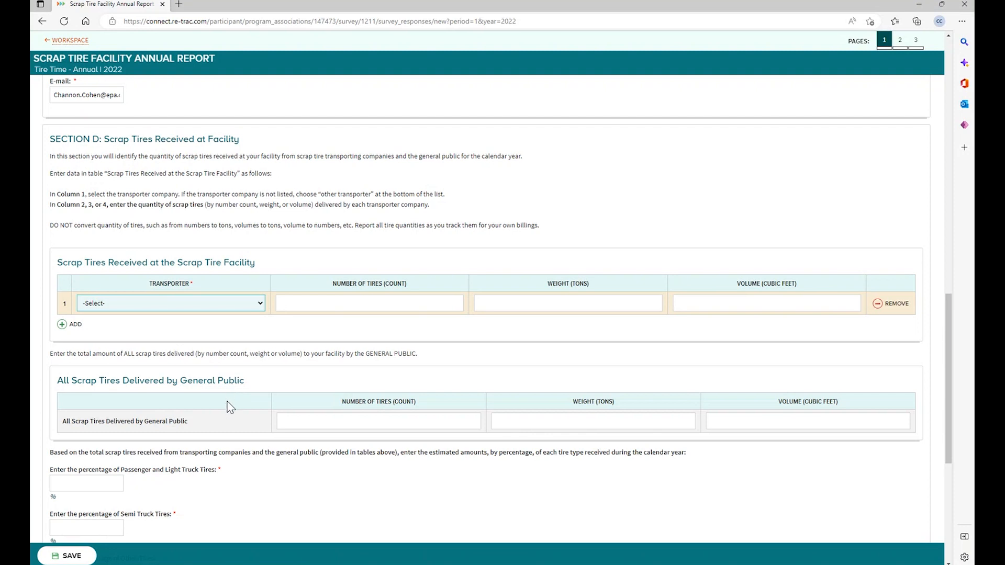
click(202, 497)
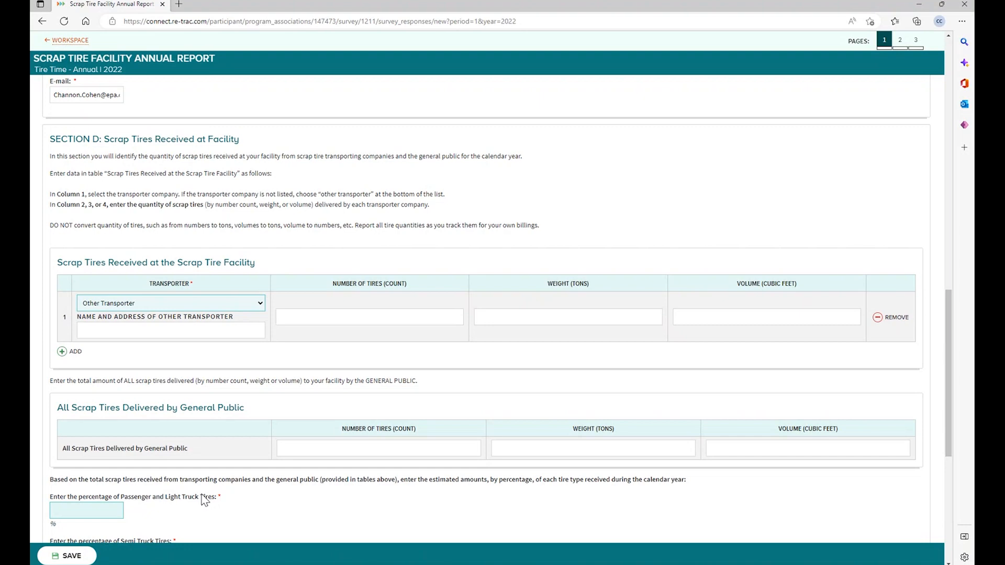
click(195, 333)
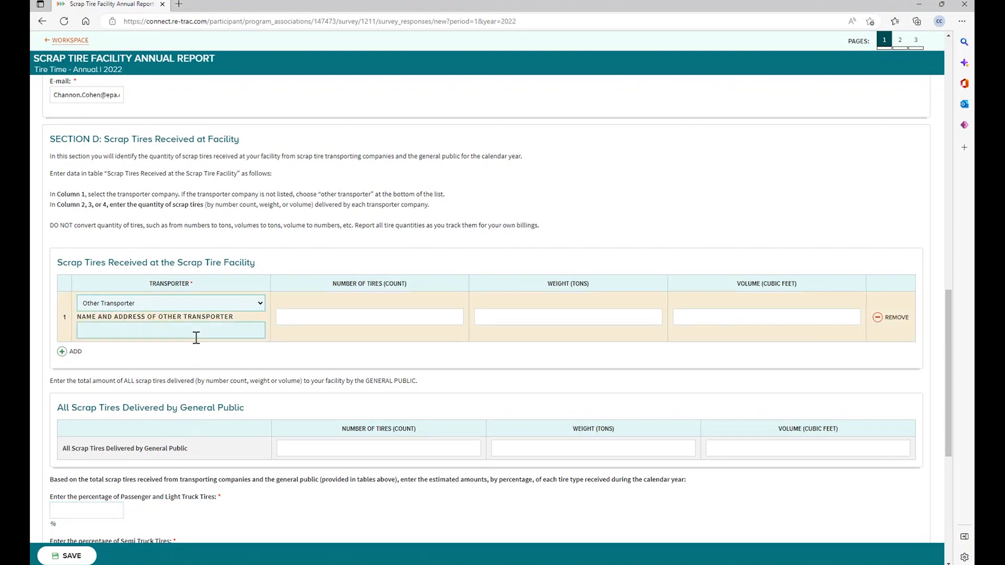
click(195, 333)
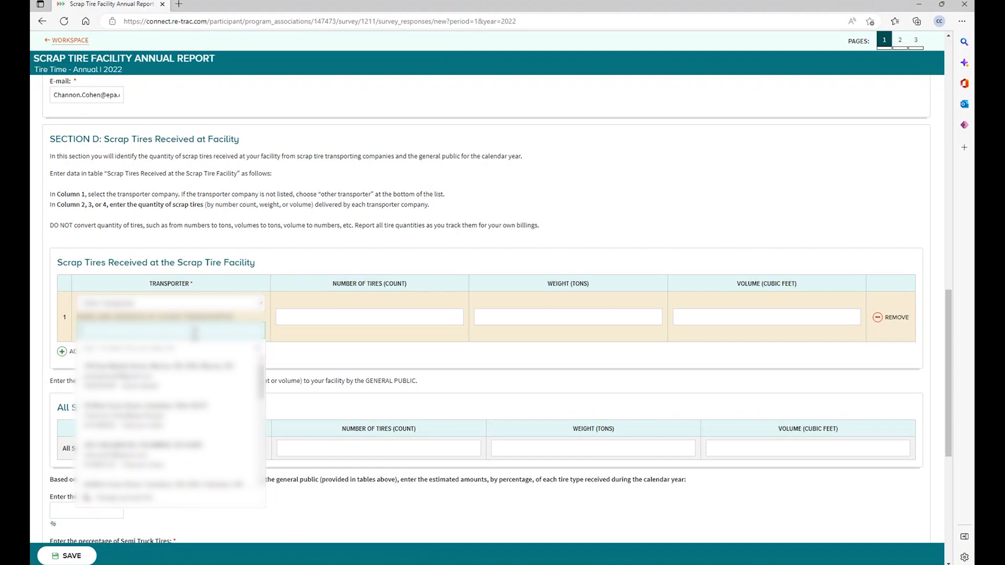
click(263, 305)
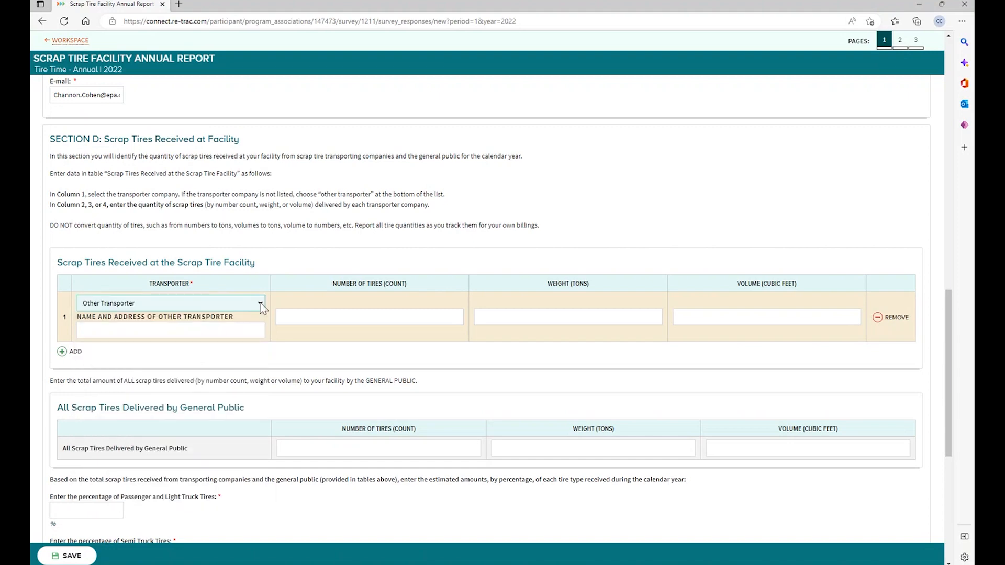
click(227, 345)
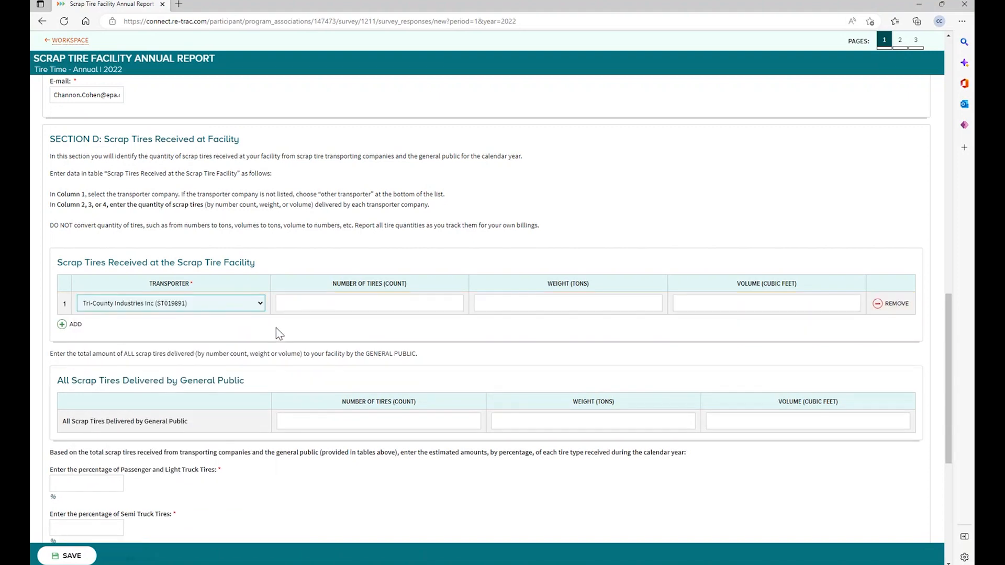
- Enter 10 tons for Tri-County Industries Inc and discard the extra transporter row
click(521, 303)
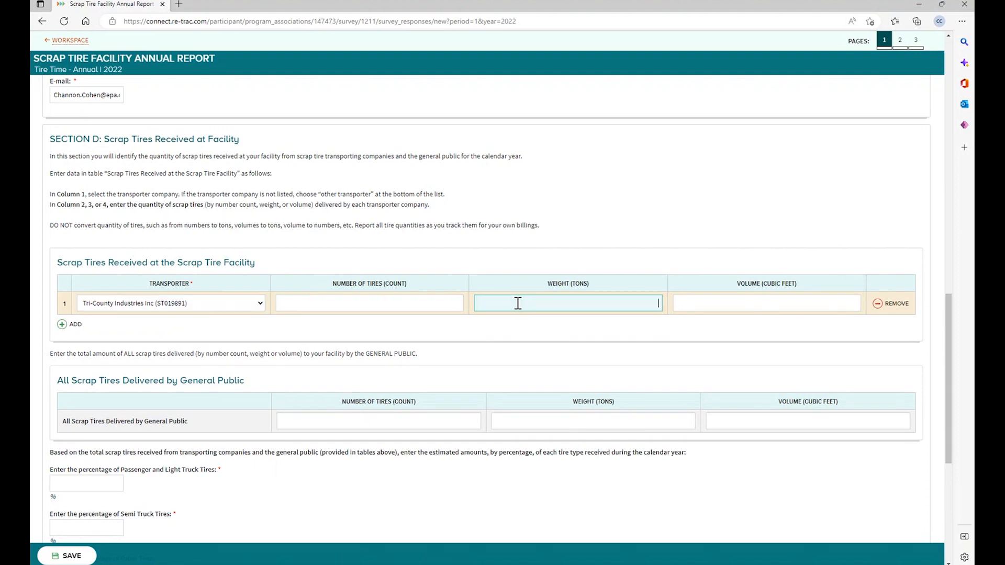
text(10)
click(63, 325)
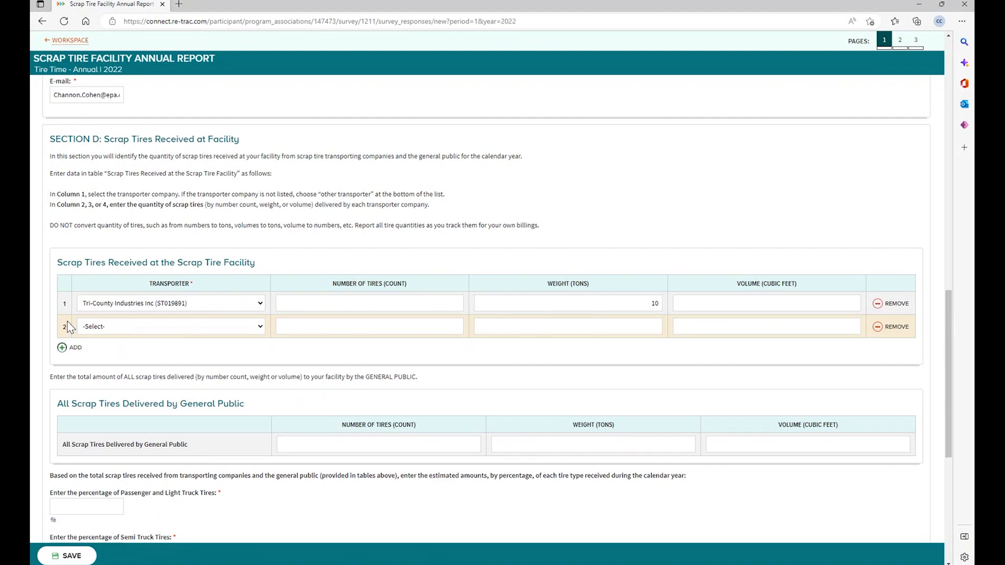
click(878, 328)
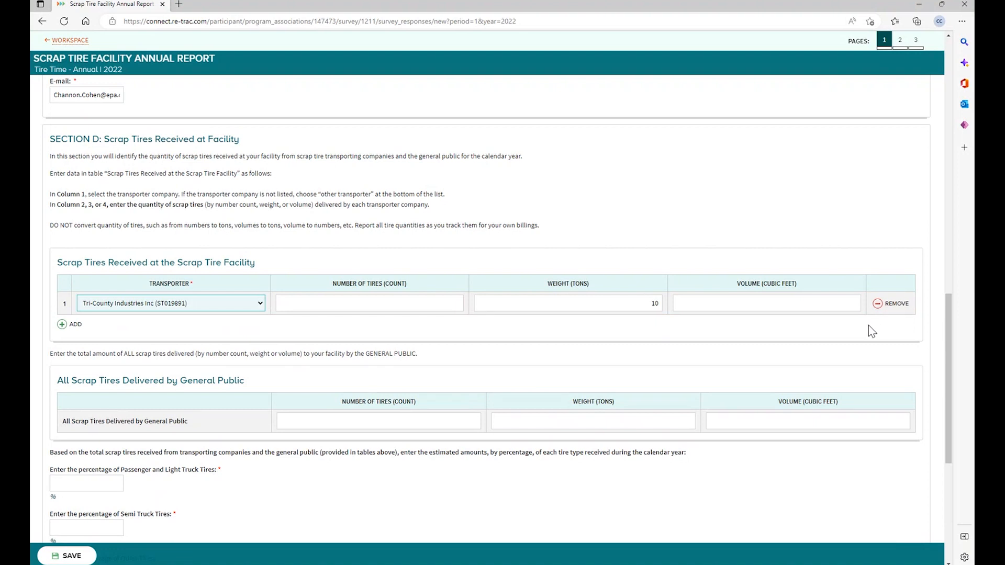
- Record 16239 tires delivered by the general public, then move to the tire-type percentages
click(499, 427)
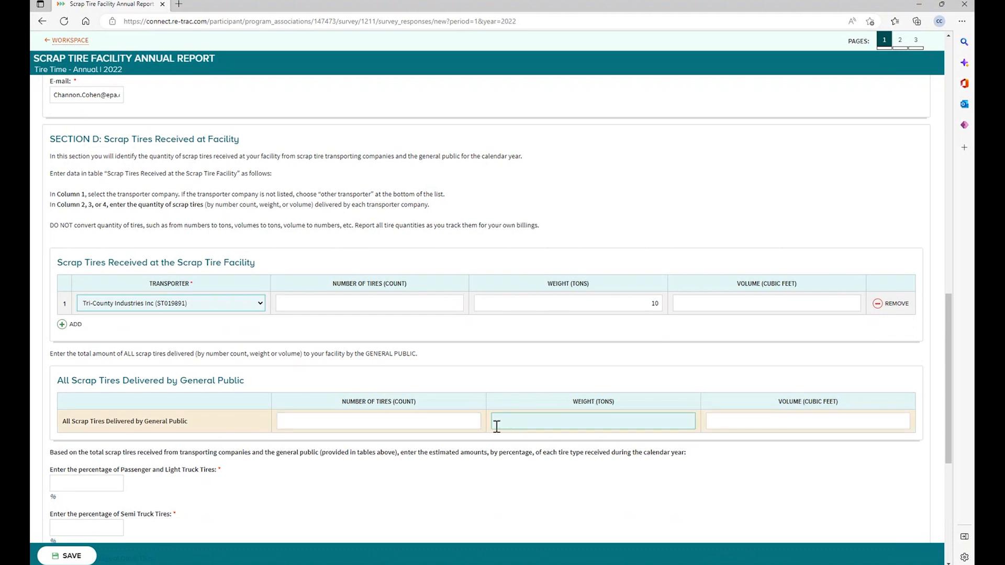
click(356, 426)
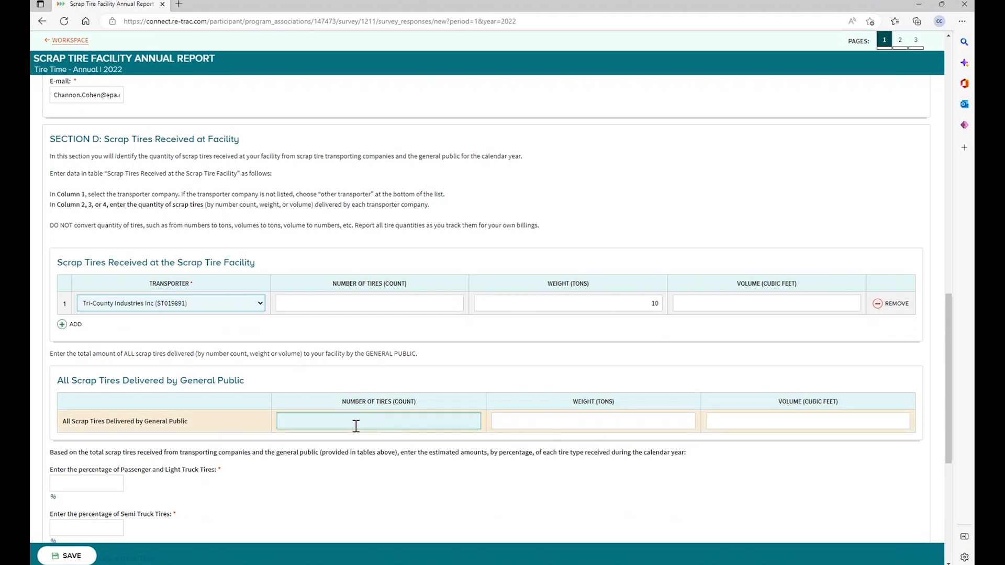
click(461, 421)
text(16239)
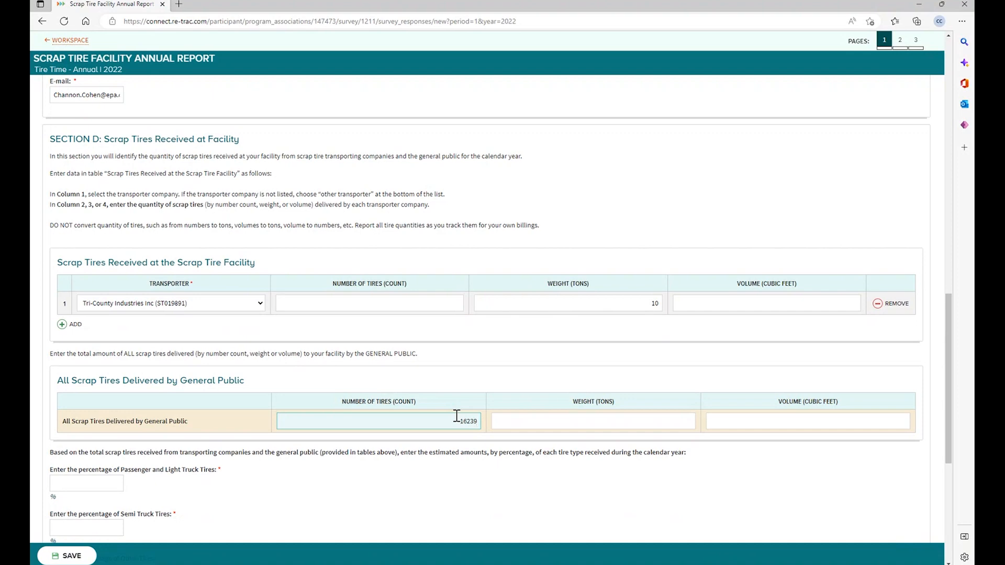
scroll(463, 436, down, 5)
click(371, 270)
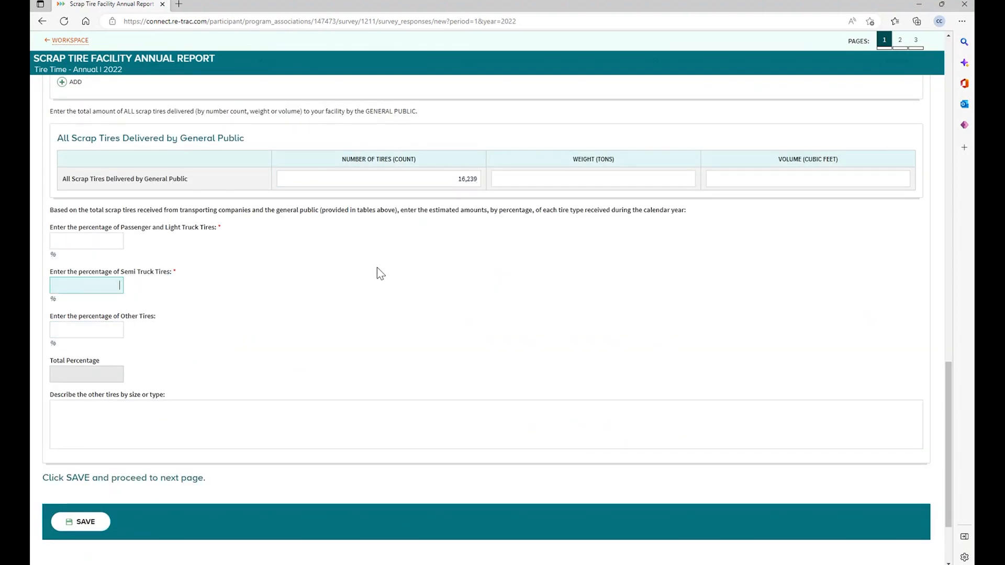
click(112, 240)
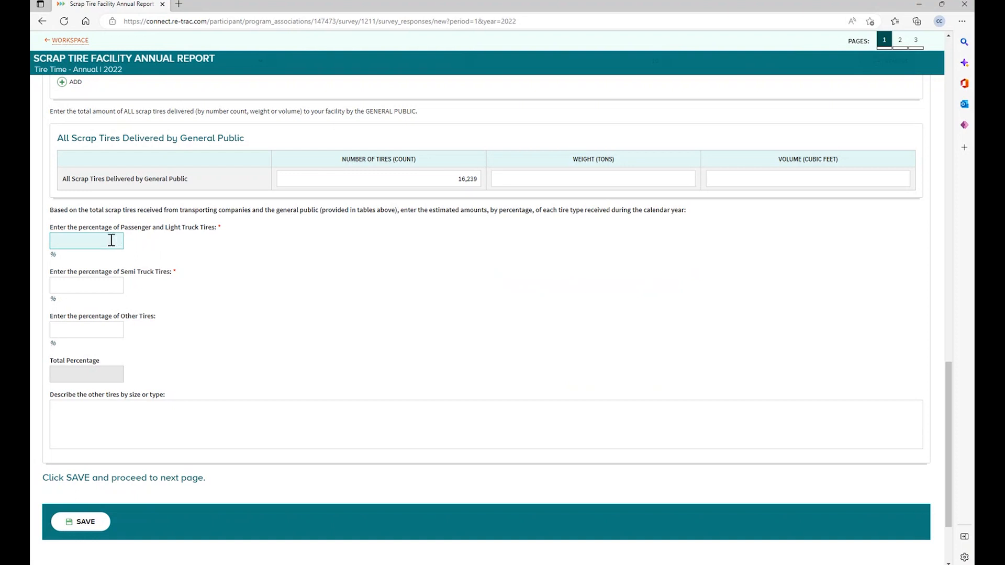
- Enter 99% passenger and light truck and 1% semi truck tires, totalling 100.0
text(99)
click(92, 285)
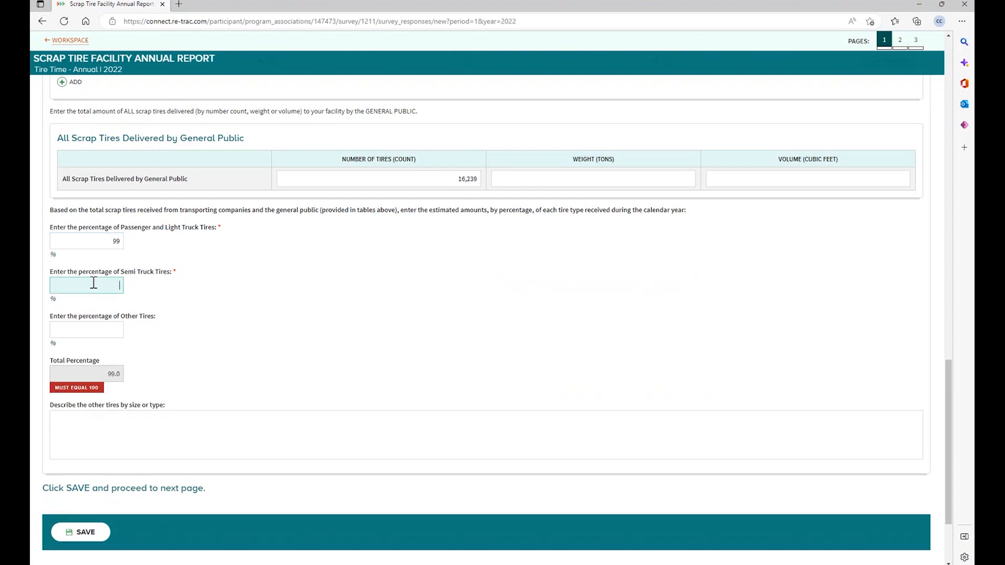
click(322, 338)
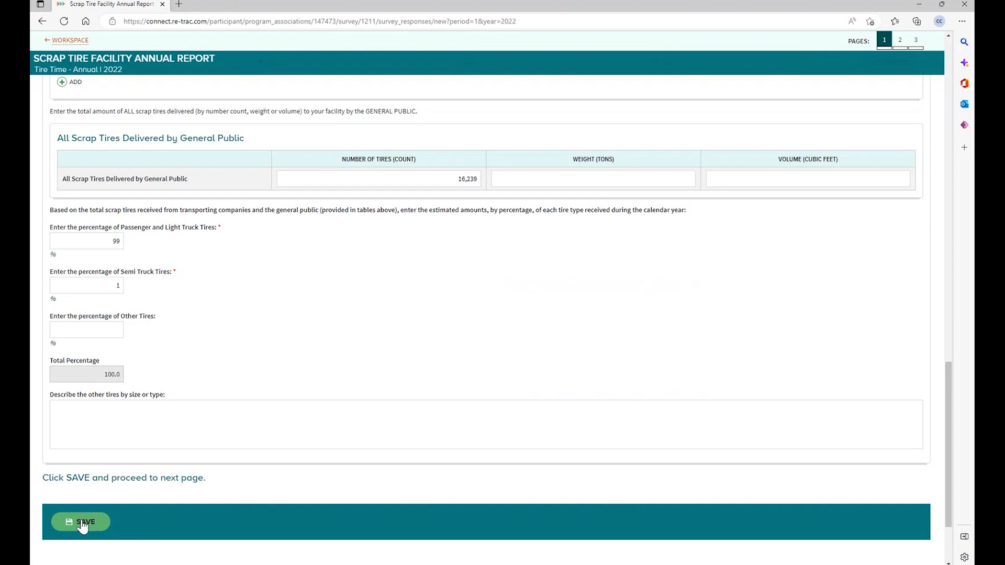
- Cancel leaving for page 3 and save page 1 to continue to page 2
click(918, 41)
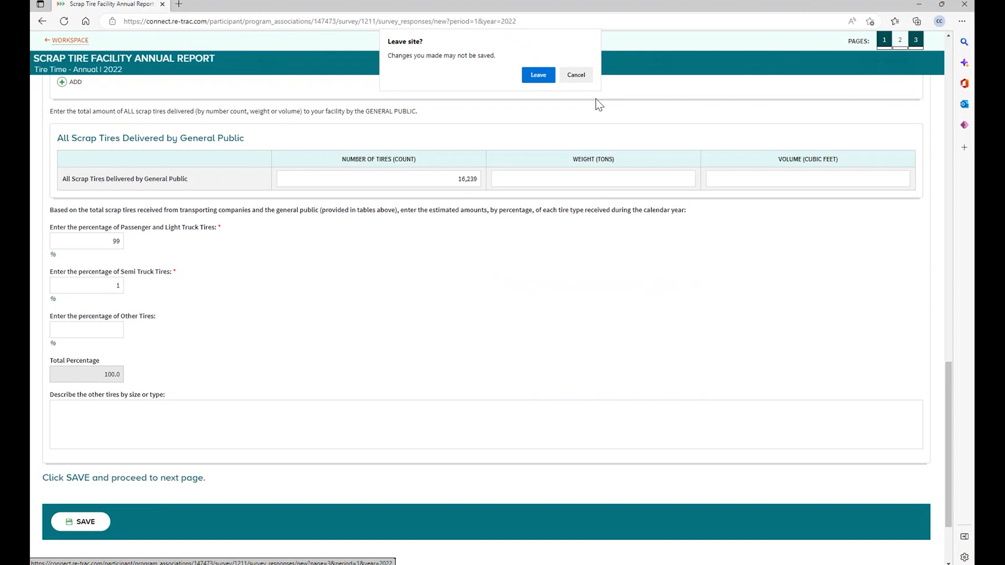
click(579, 78)
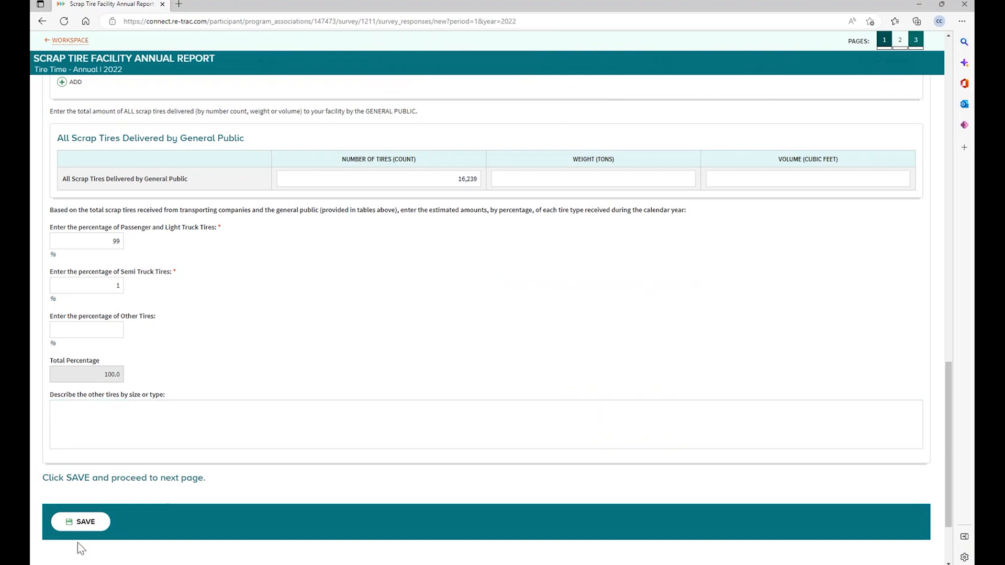
click(79, 526)
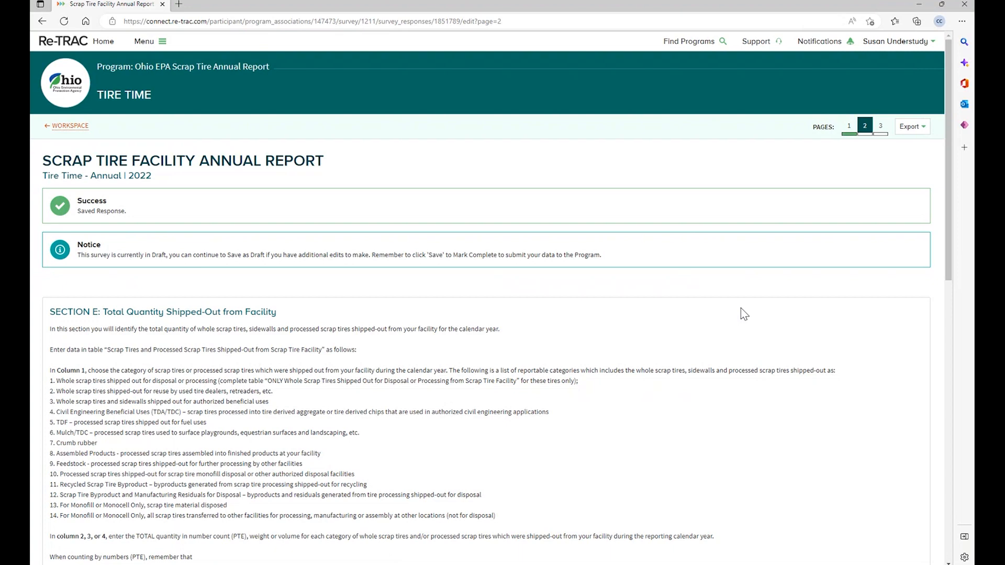
scroll(742, 309, down, 3)
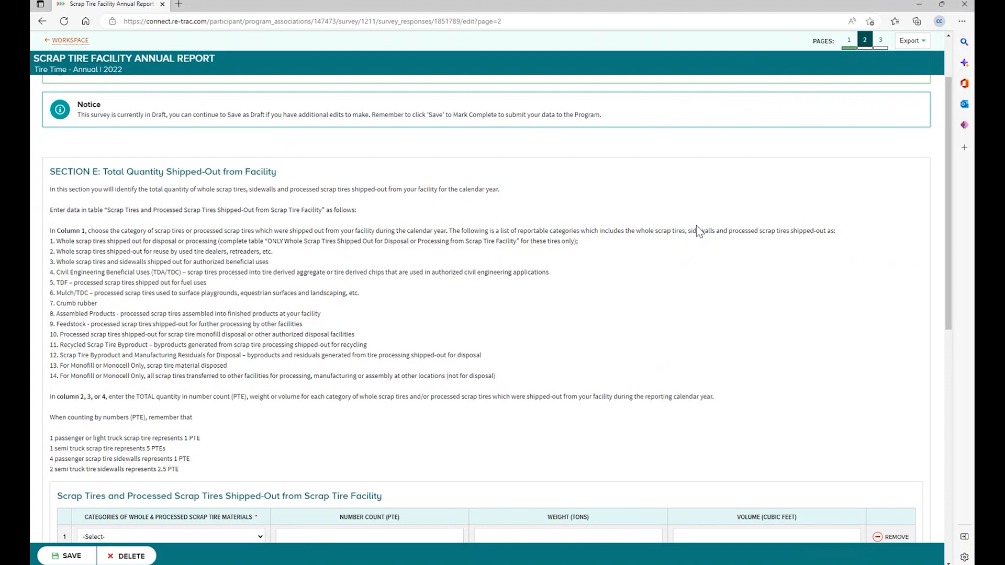
scroll(356, 327, down, 3)
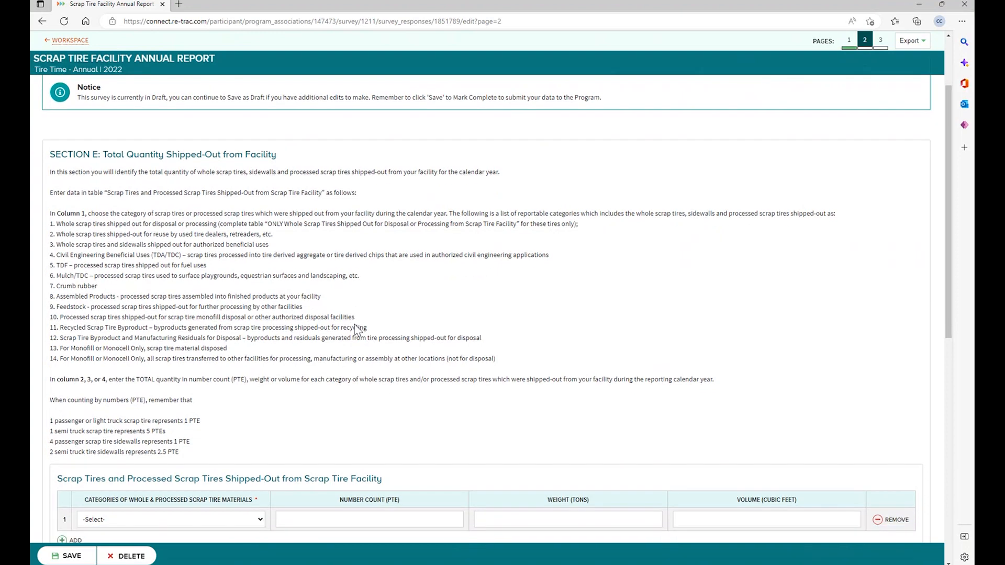
scroll(357, 328, down, 2)
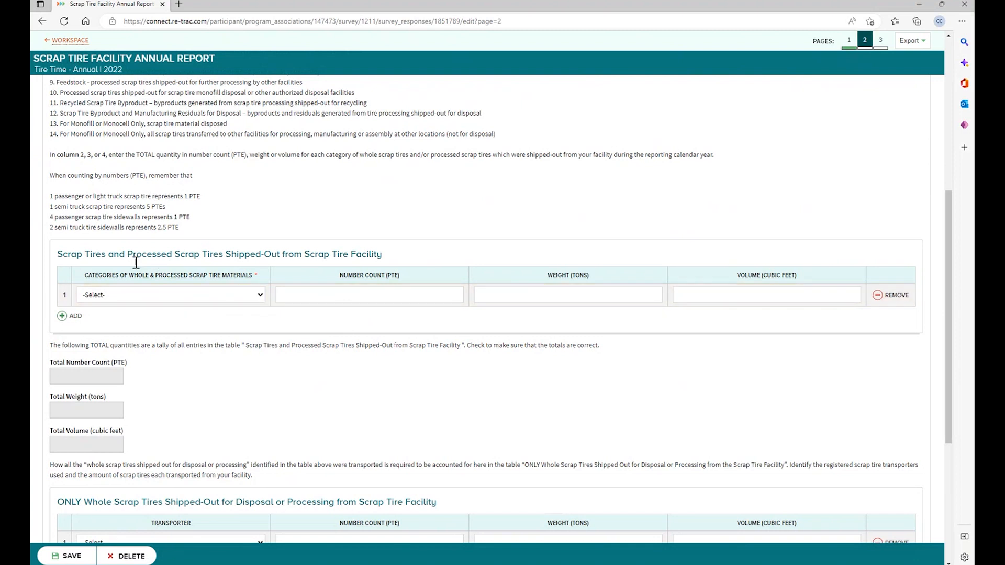
- Set the first shipped-out row to Feedstock weighing 12,345 tons
click(248, 398)
click(555, 291)
text(12345)
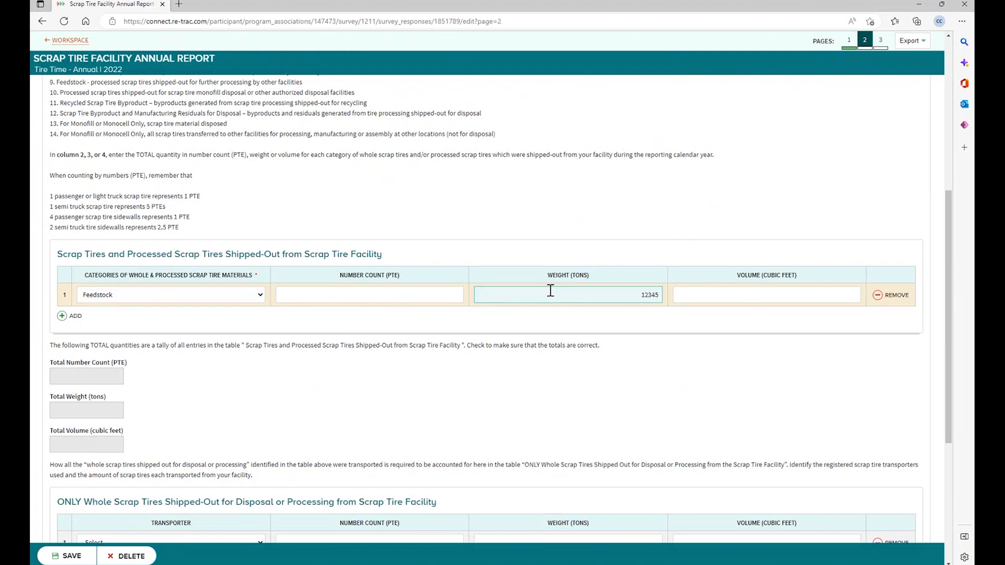
- Add a row of whole scrap tires for disposal or processing at 15,675 PTE, removing the spare row
click(63, 316)
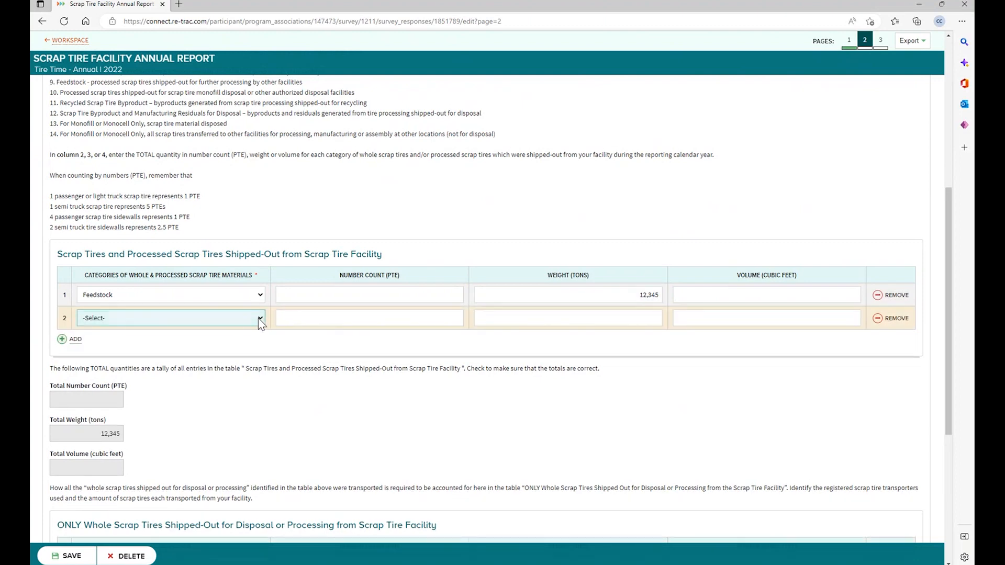
click(236, 348)
click(448, 317)
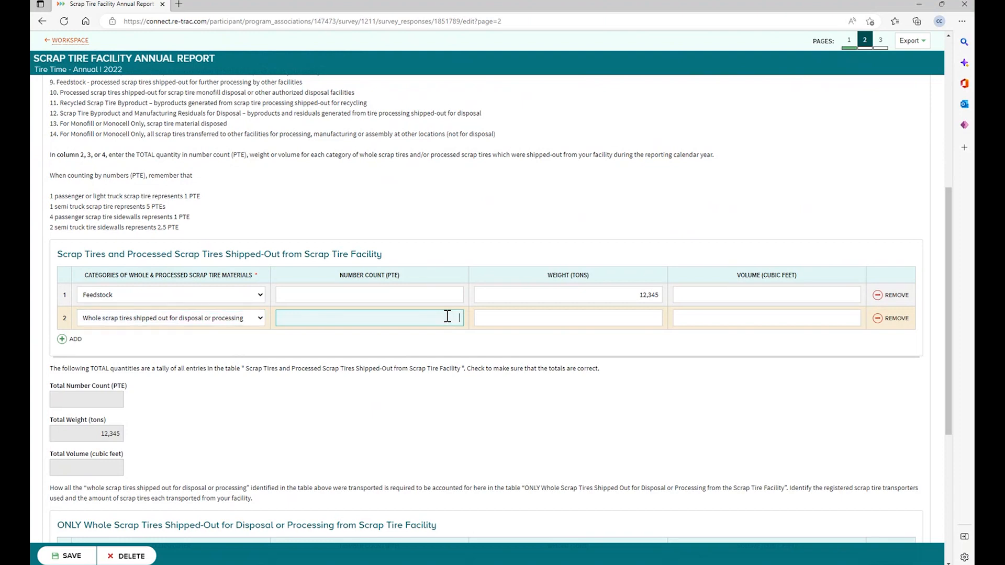
text(15675)
click(365, 401)
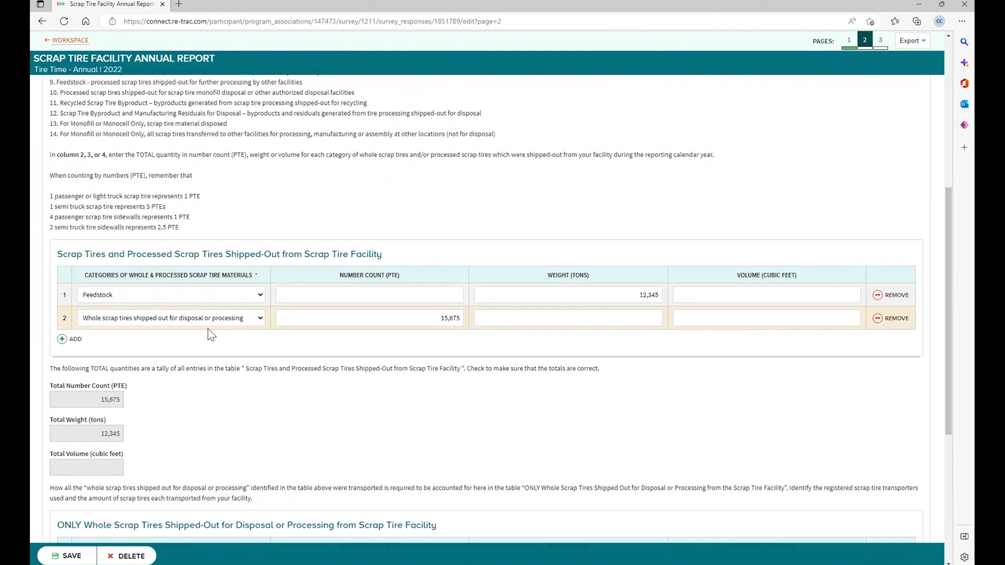
click(62, 340)
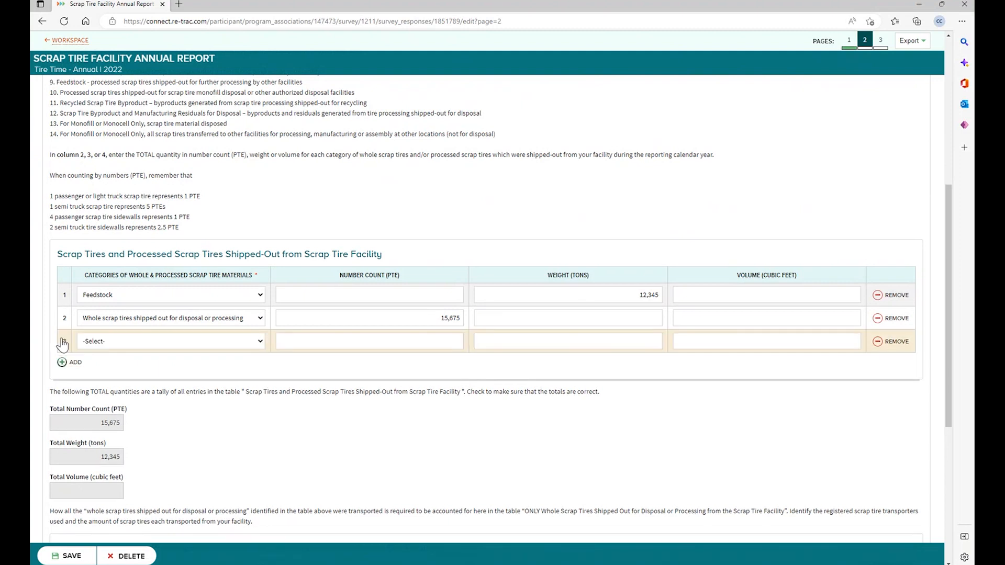
click(879, 343)
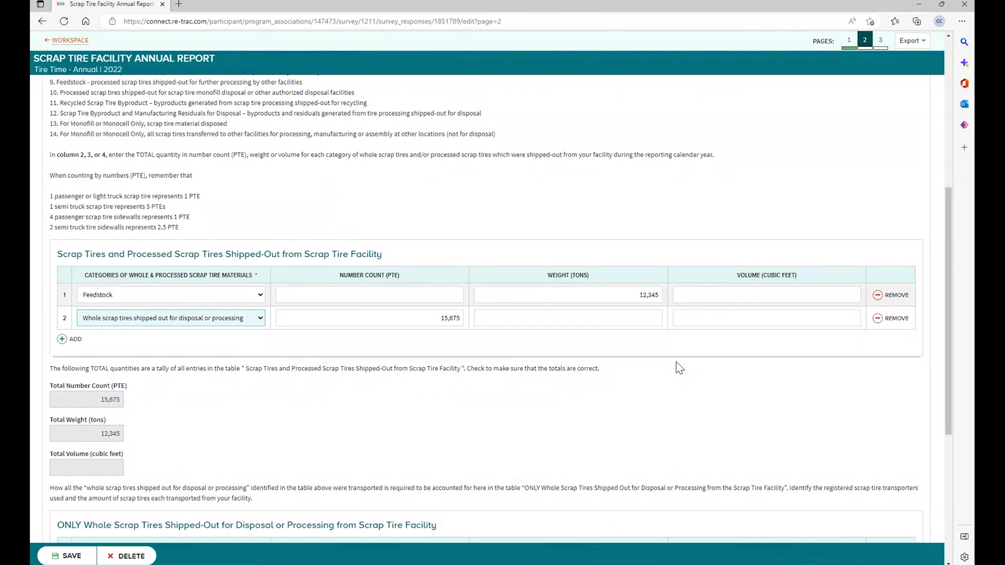
scroll(681, 387, down, 2)
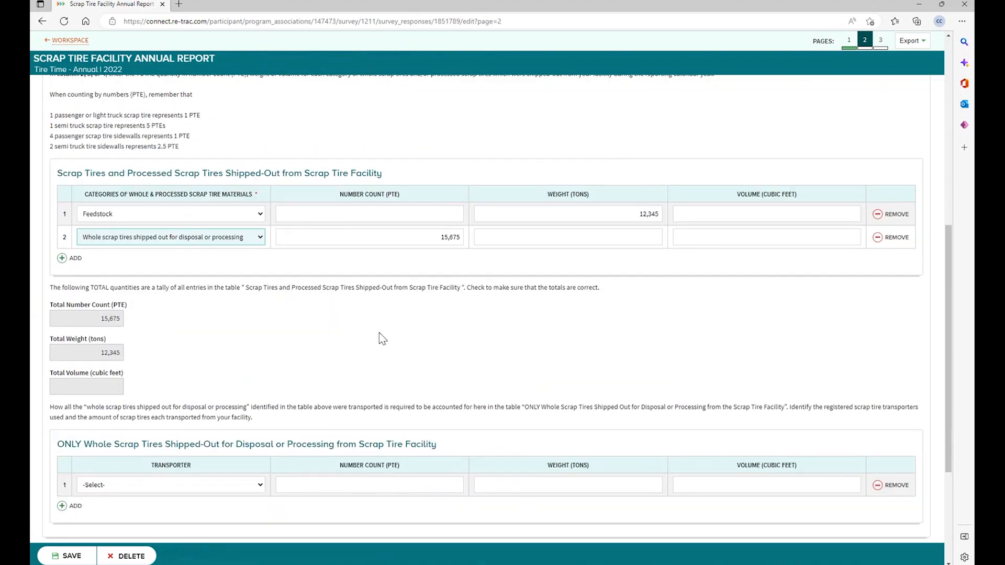
scroll(516, 335, down, 1)
scroll(517, 336, down, 1)
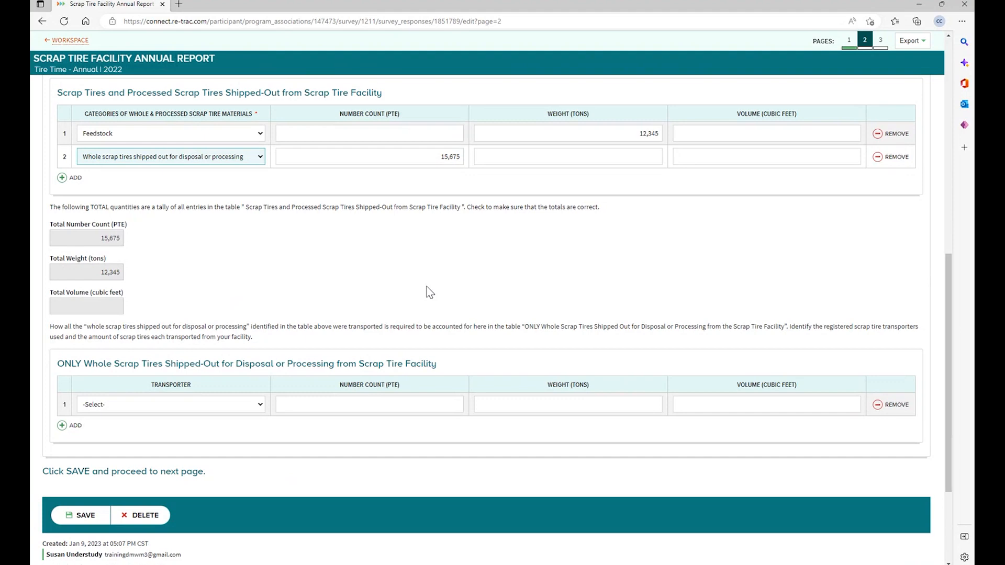
scroll(414, 295, down, 3)
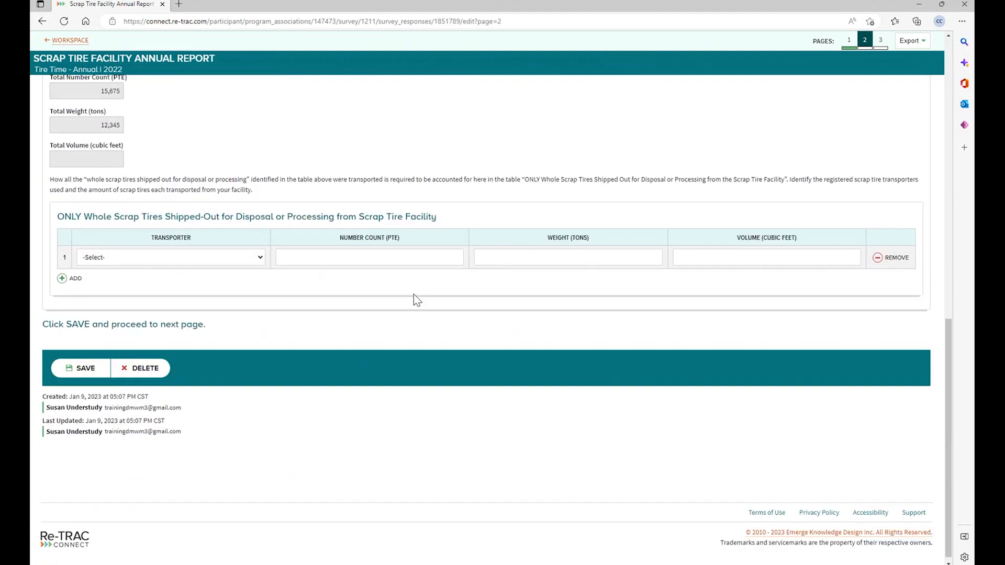
click(381, 258)
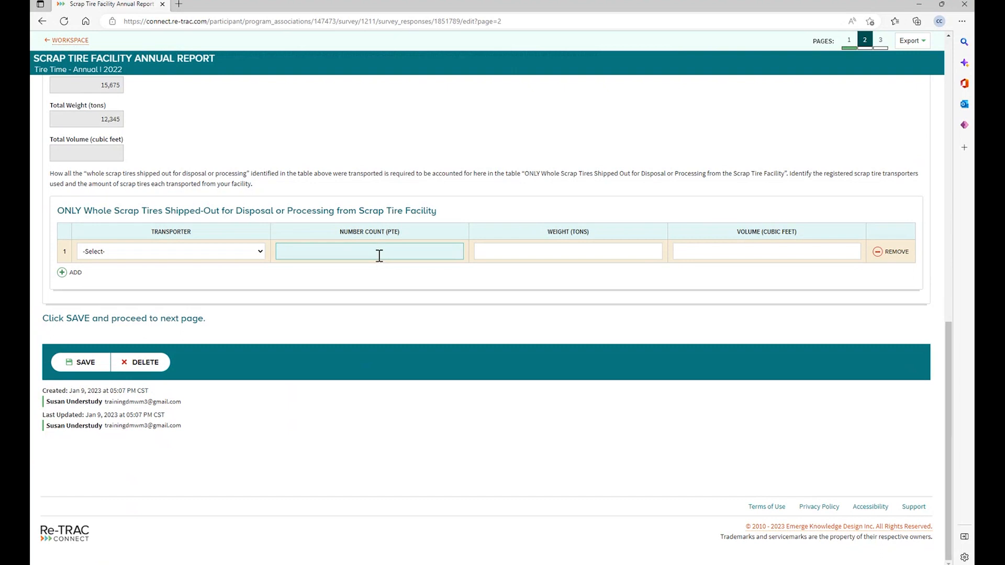
click(377, 240)
scroll(377, 244, up, 3)
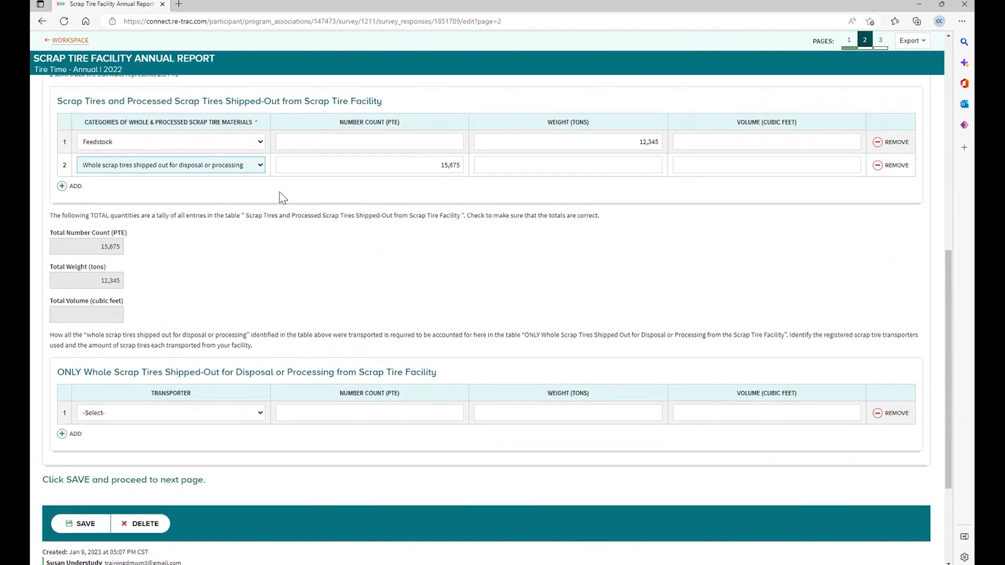
scroll(326, 275, down, 2)
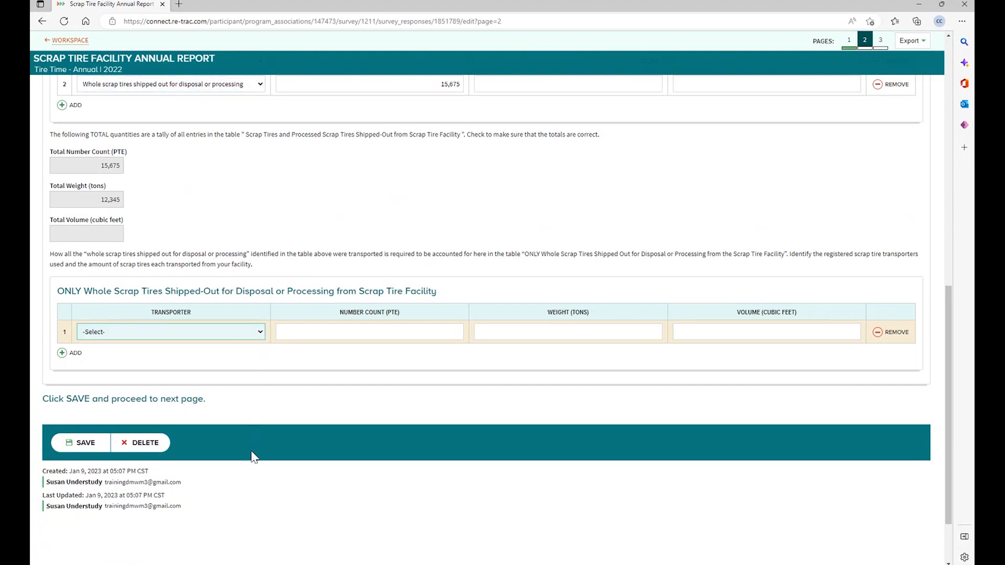
- Add an Other Transporter with its name and Ohio address, carrying 15675 PTE
click(218, 526)
click(188, 358)
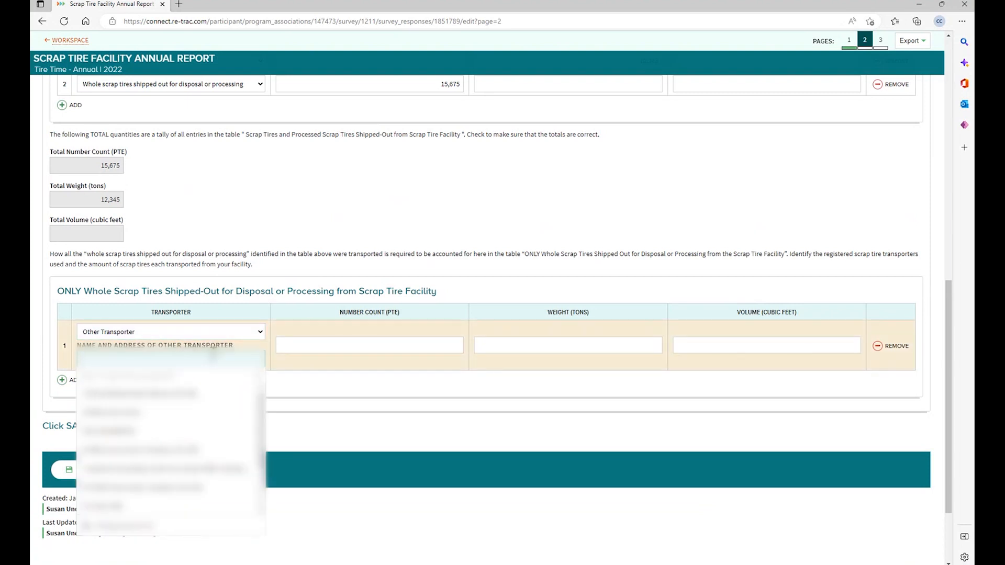
text(AB)
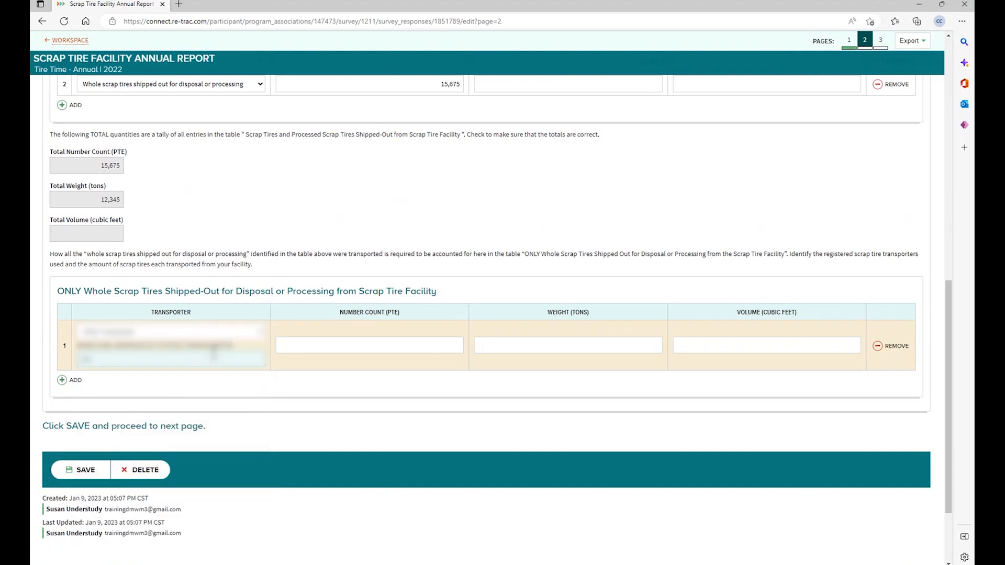
key(BackSpace)
text(BC TireCom Transpo)
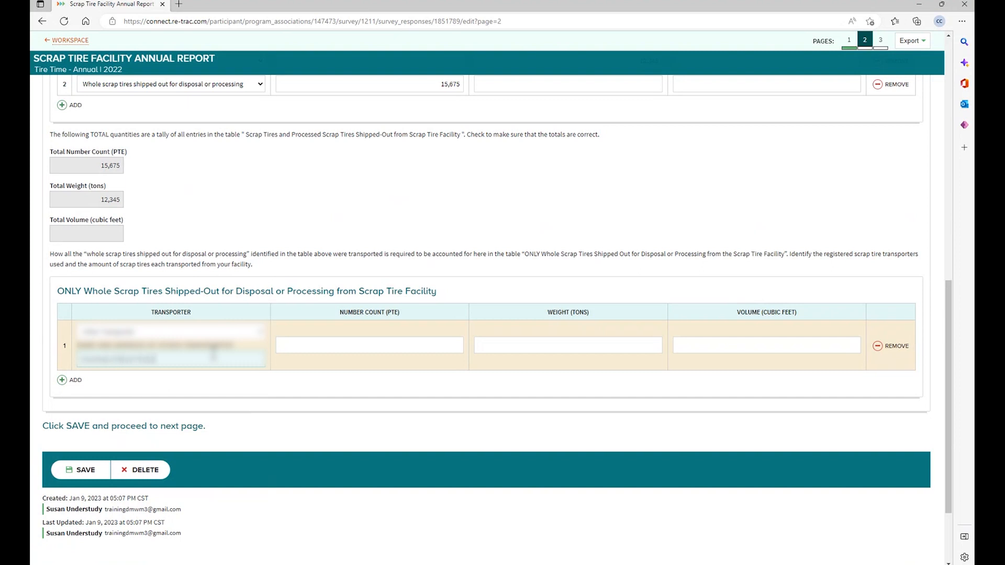
text(rtationinget)
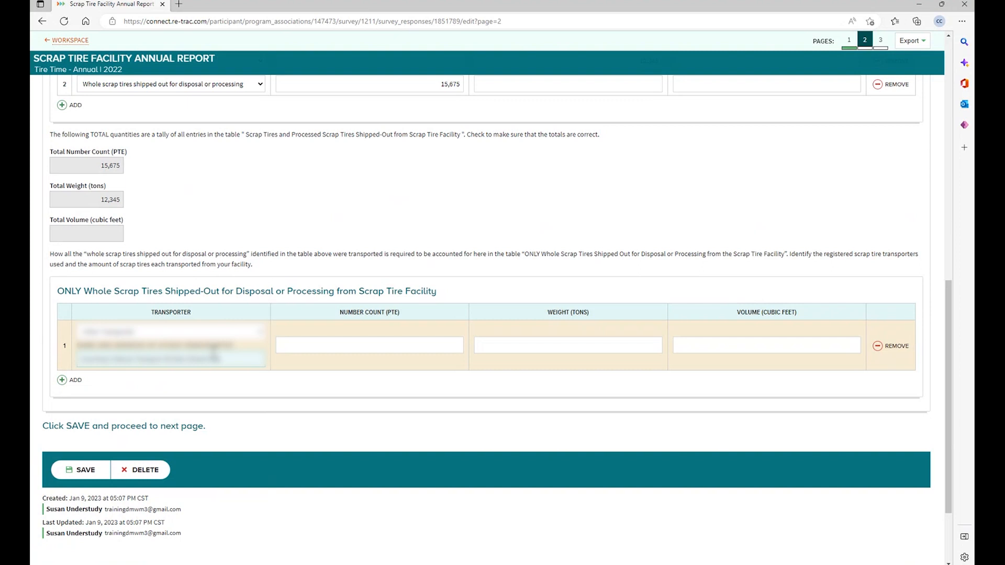
key(BackSpace)
text(OH)
text(OH)
key(Tab)
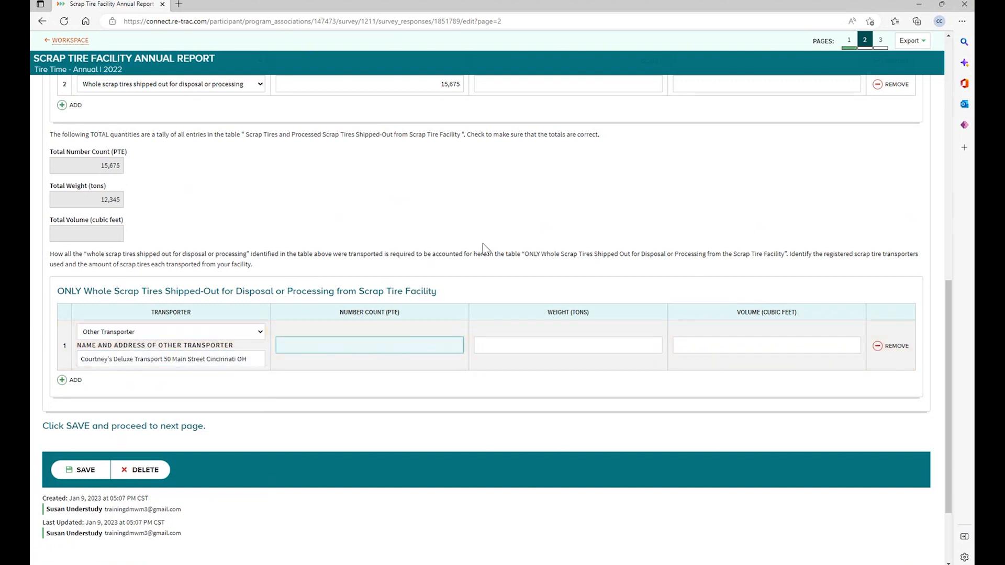
text(15675)
scroll(412, 340, down, 2)
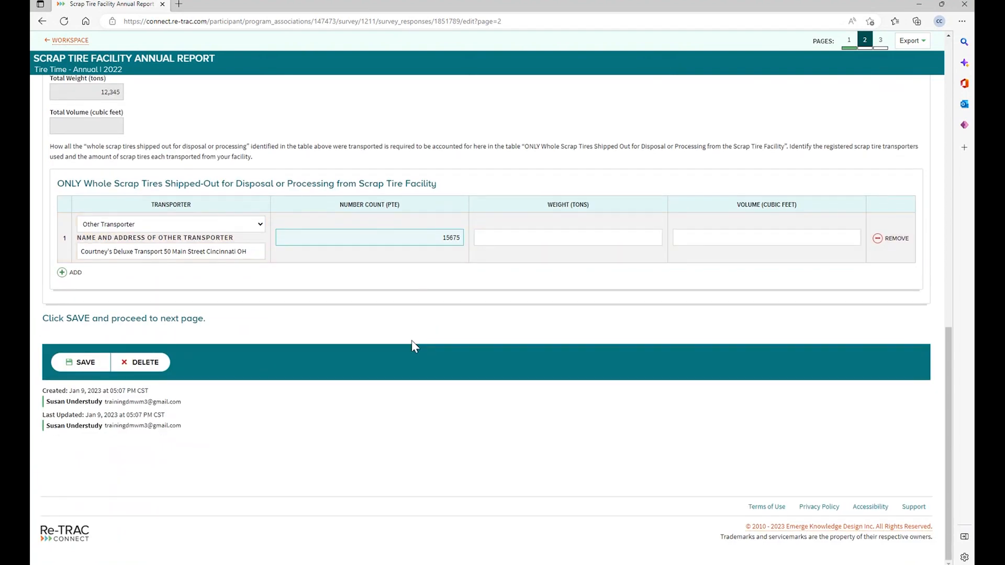
- Save page 2 and scroll through page 3 down to Section G
click(92, 364)
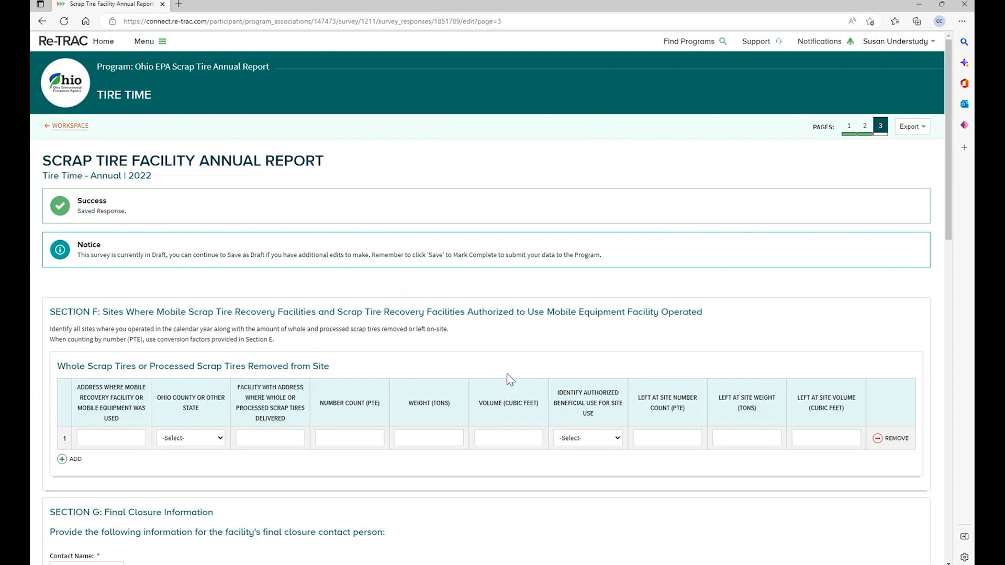
scroll(579, 332, down, 3)
scroll(579, 332, up, 3)
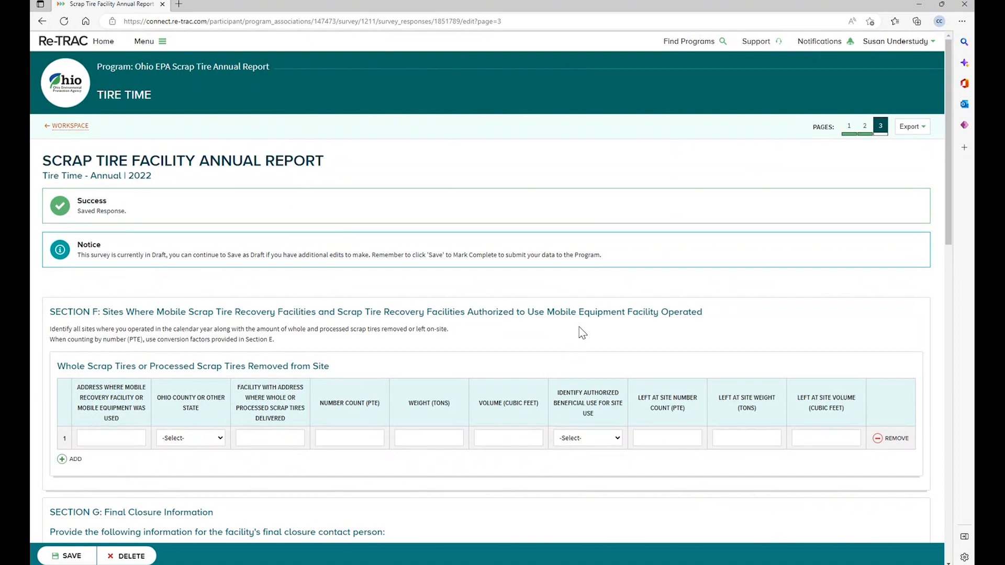
scroll(581, 332, down, 2)
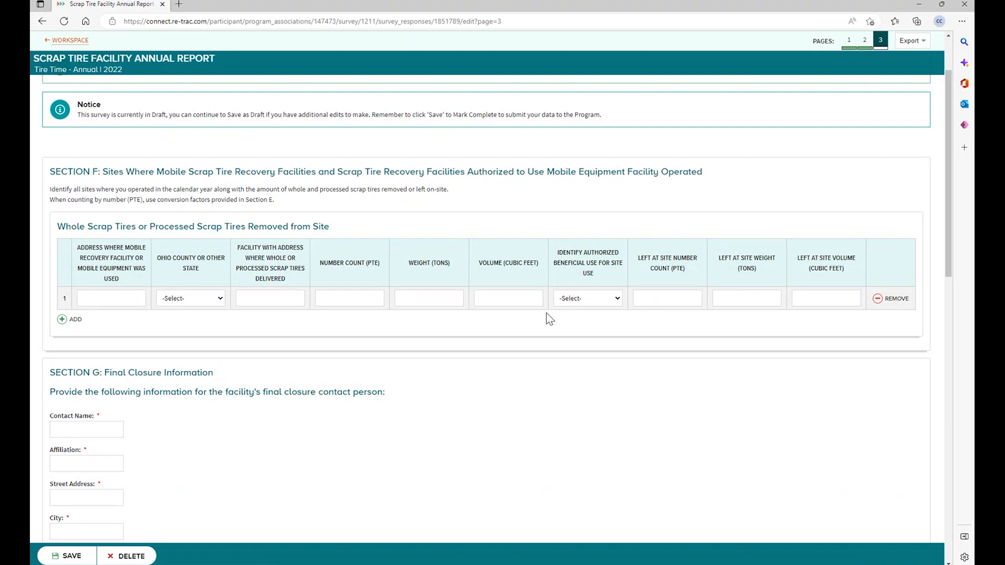
scroll(553, 319, down, 3)
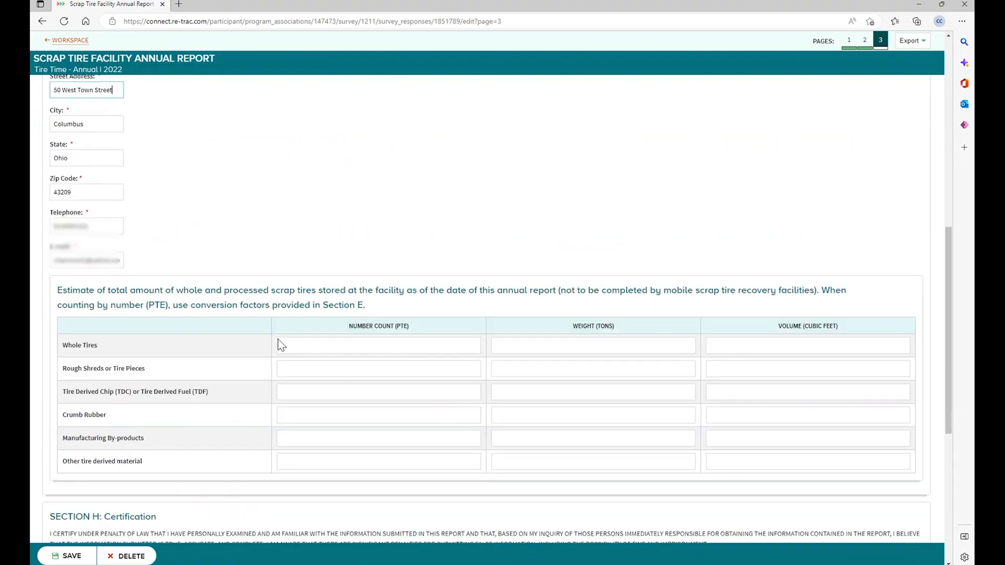
- Complete the Section G final closure contact and enter 100 tons of stored whole tires
scroll(314, 303, down, 1)
click(359, 265)
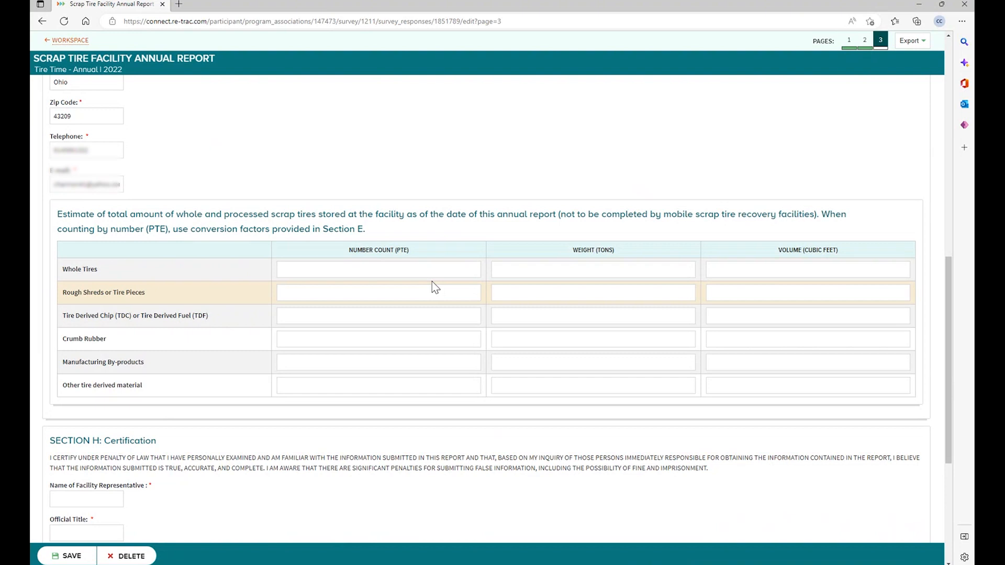
click(437, 274)
click(520, 273)
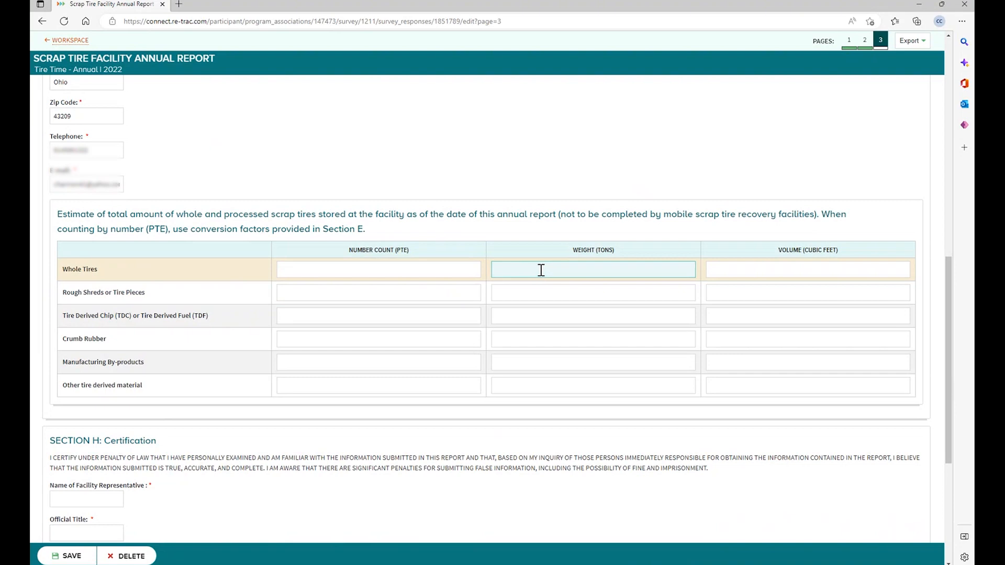
text(100)
click(542, 340)
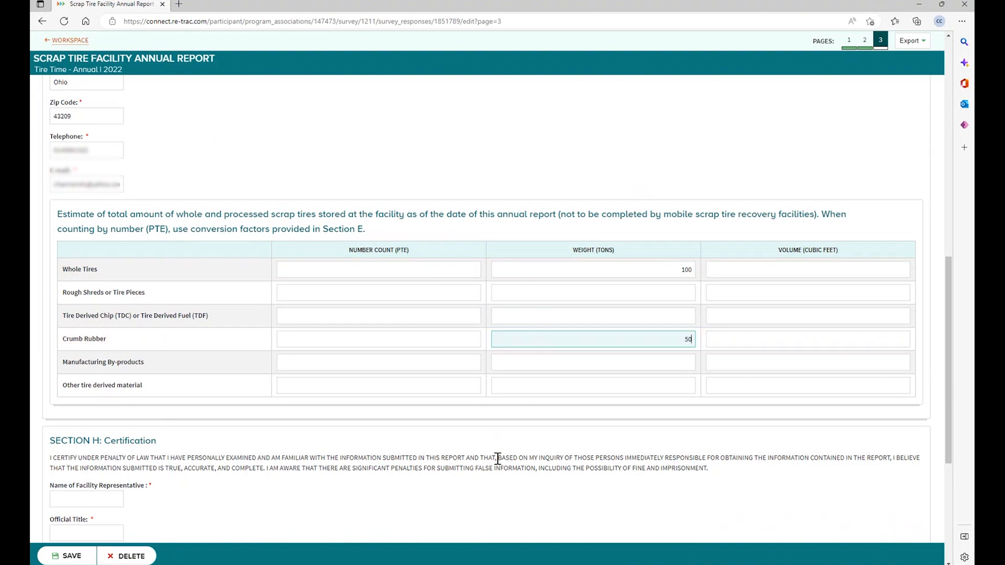
- Enter the representative's name, official title ES3 and signature in the certification section, then save
click(459, 482)
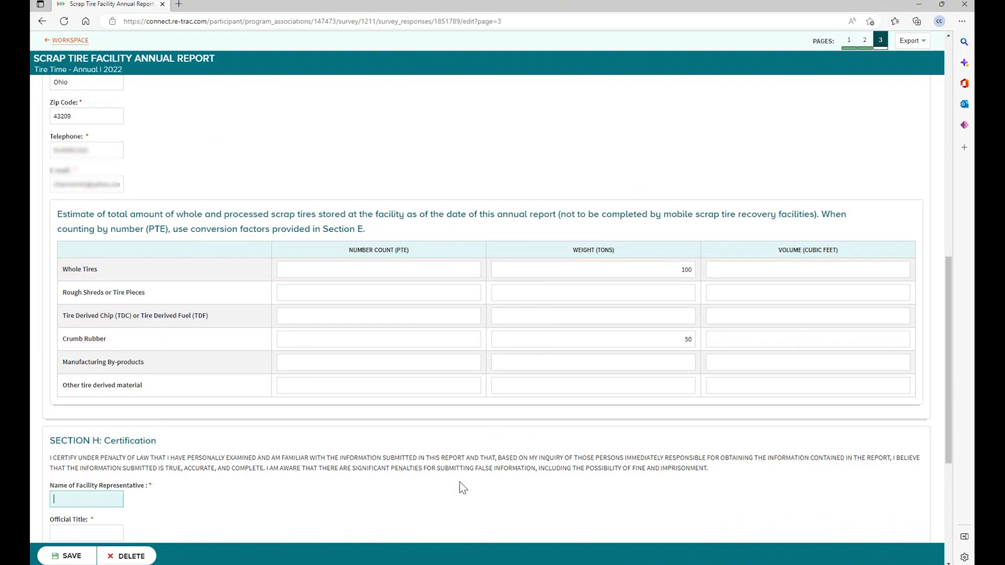
scroll(430, 484, down, 3)
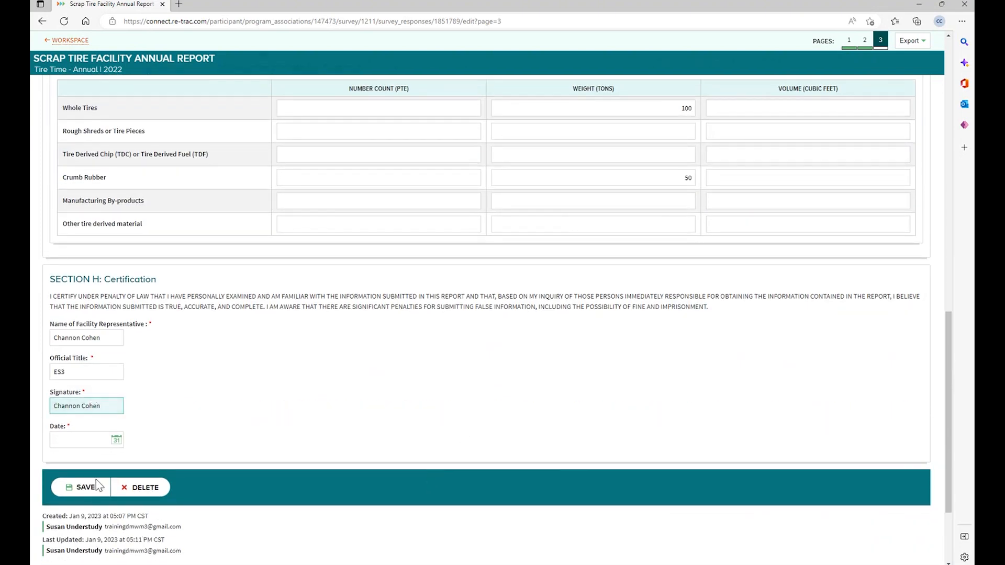
click(79, 486)
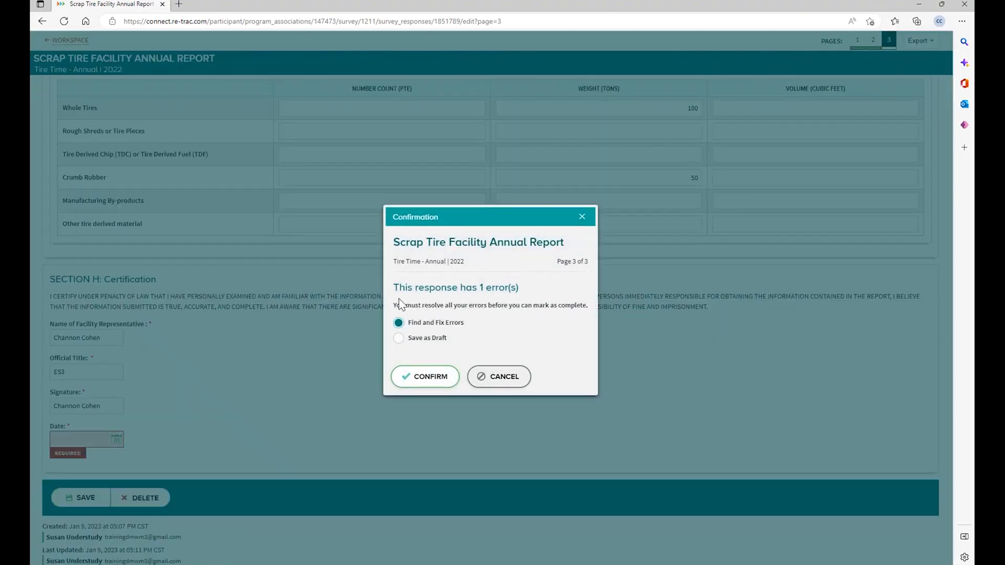
- Save the report as a draft despite the blank certification date error
click(398, 338)
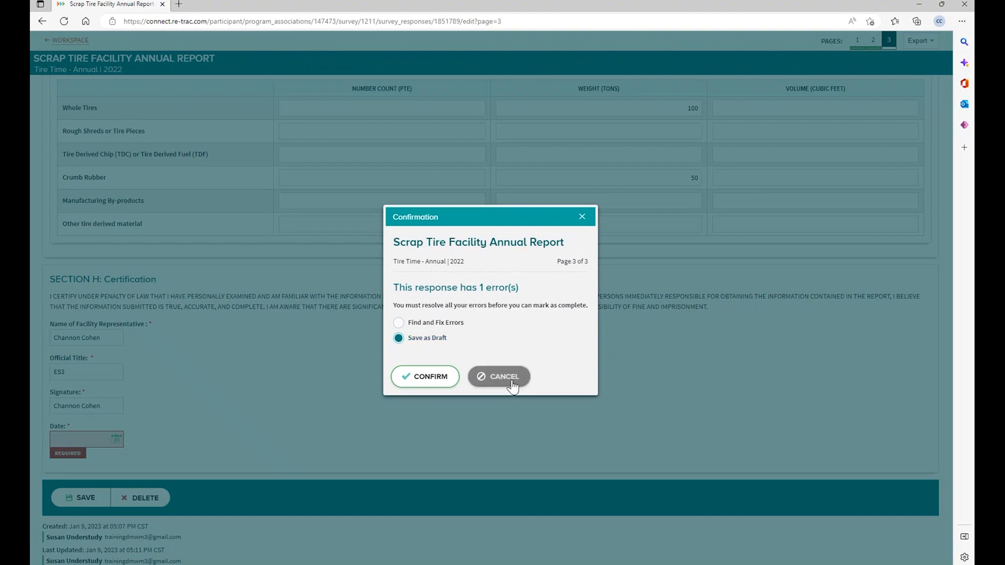
click(440, 377)
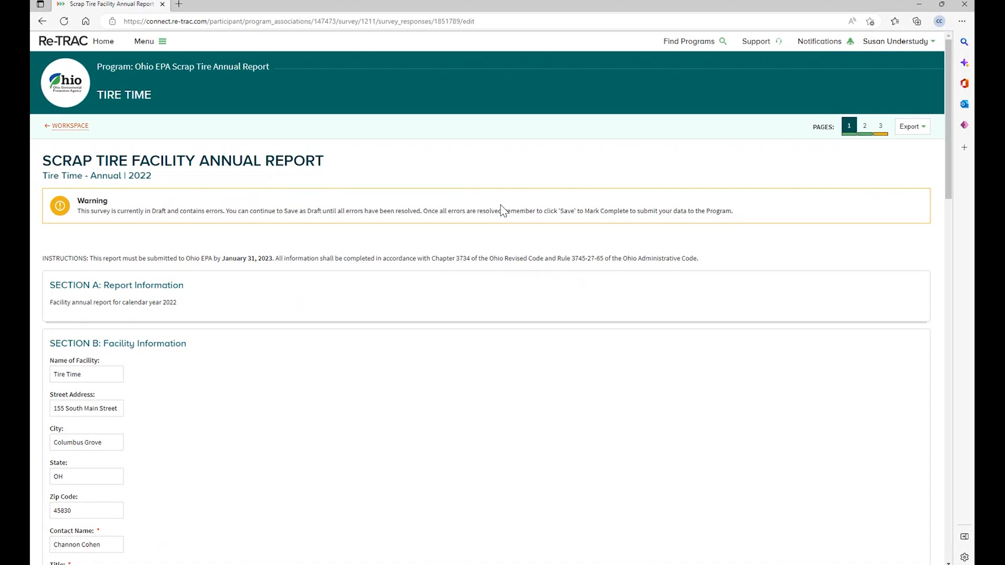
- On page 3, set the Section H certification date to January 9, 2023 (01/09/2023) and save
scroll(503, 230, down, 8)
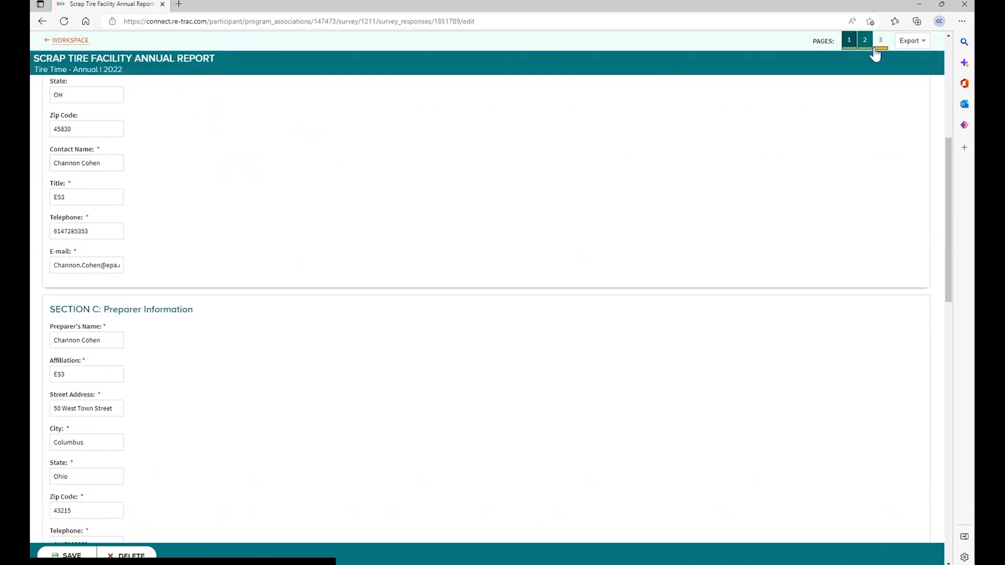
scroll(707, 190, up, 10)
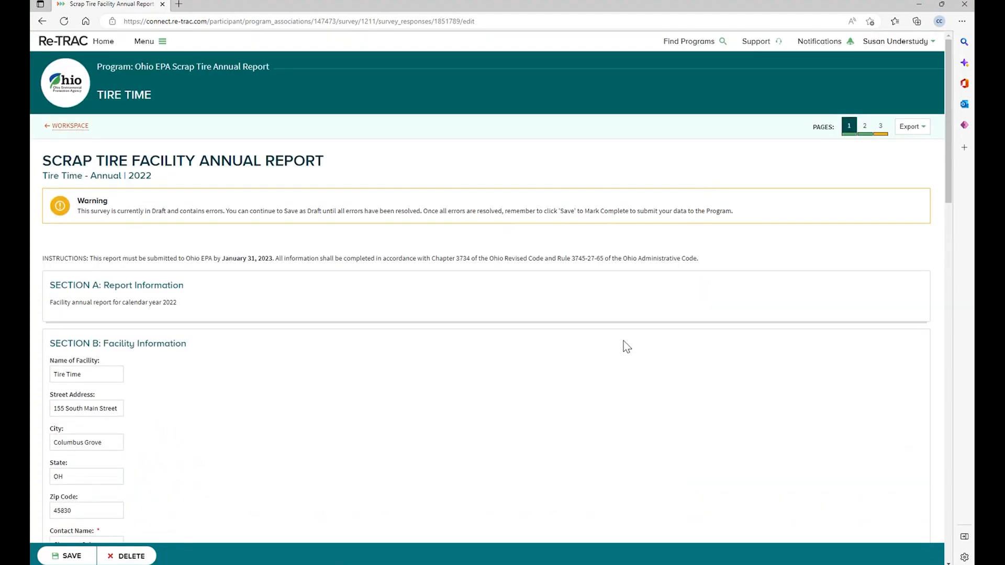
scroll(624, 340, down, 12)
scroll(631, 333, down, 6)
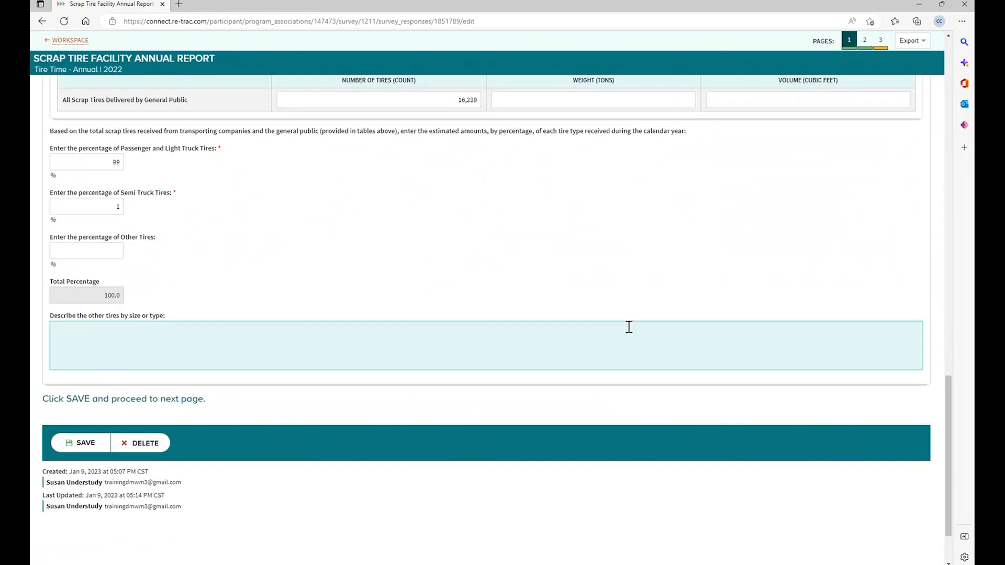
scroll(633, 285, up, 10)
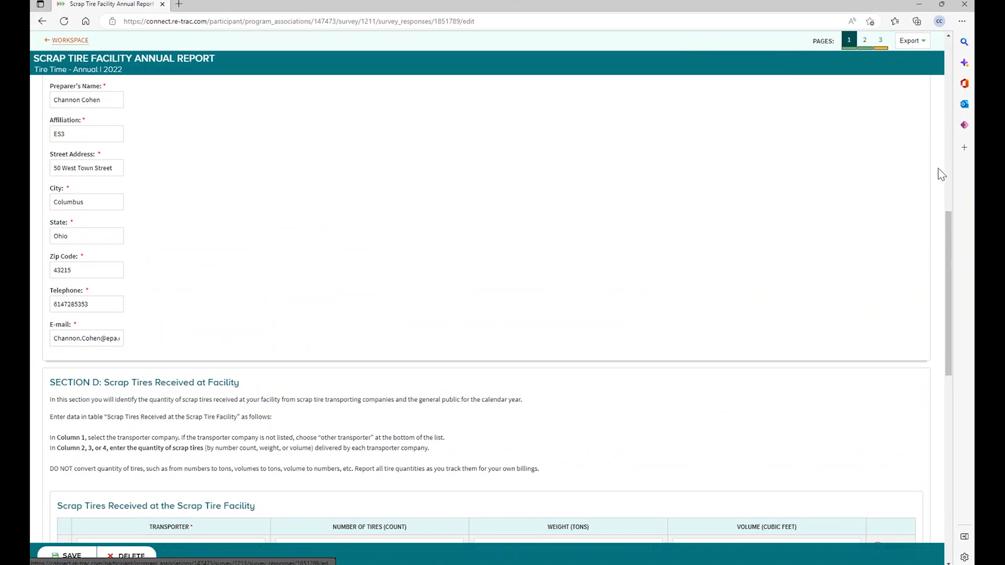
click(882, 53)
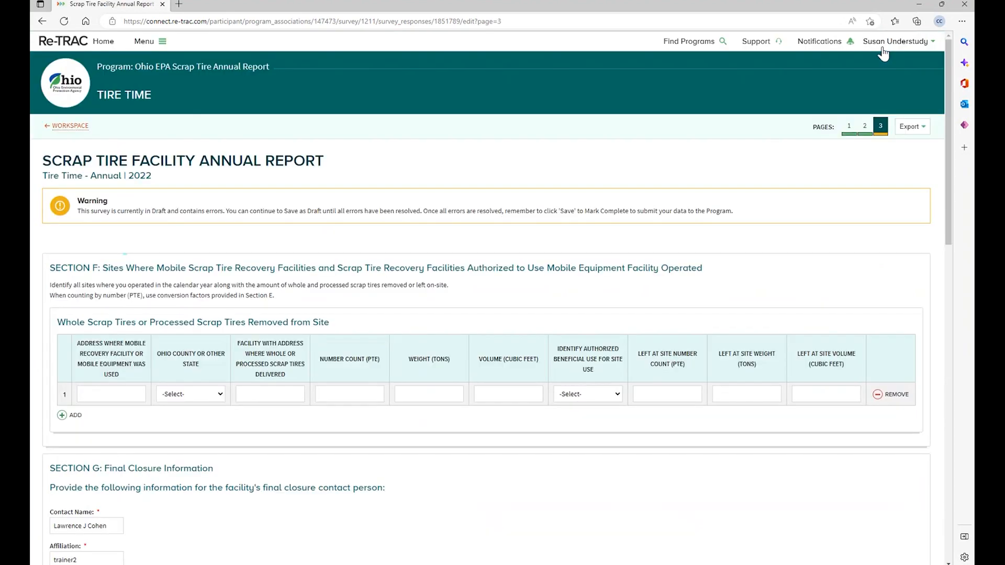
scroll(743, 300, down, 15)
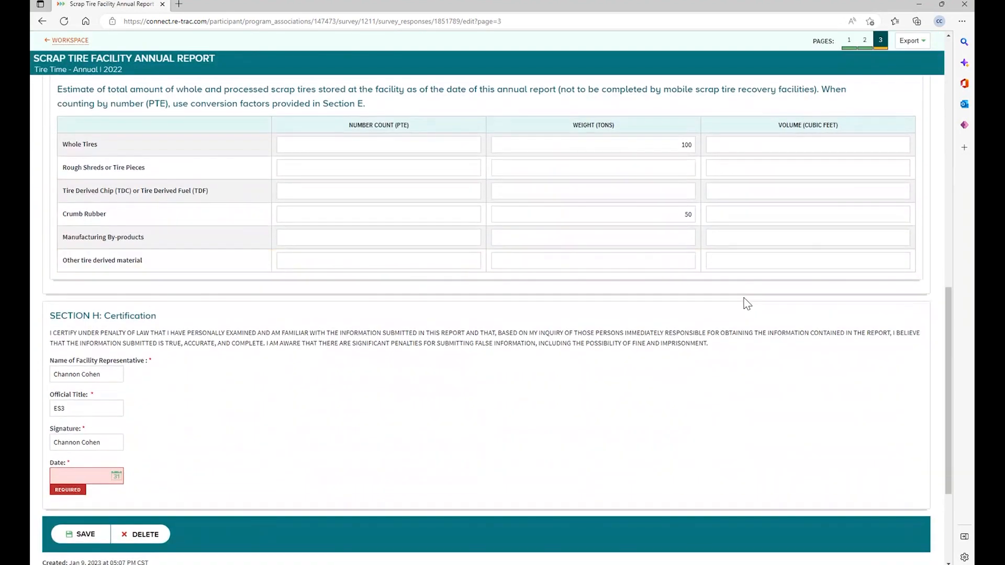
scroll(744, 301, down, 3)
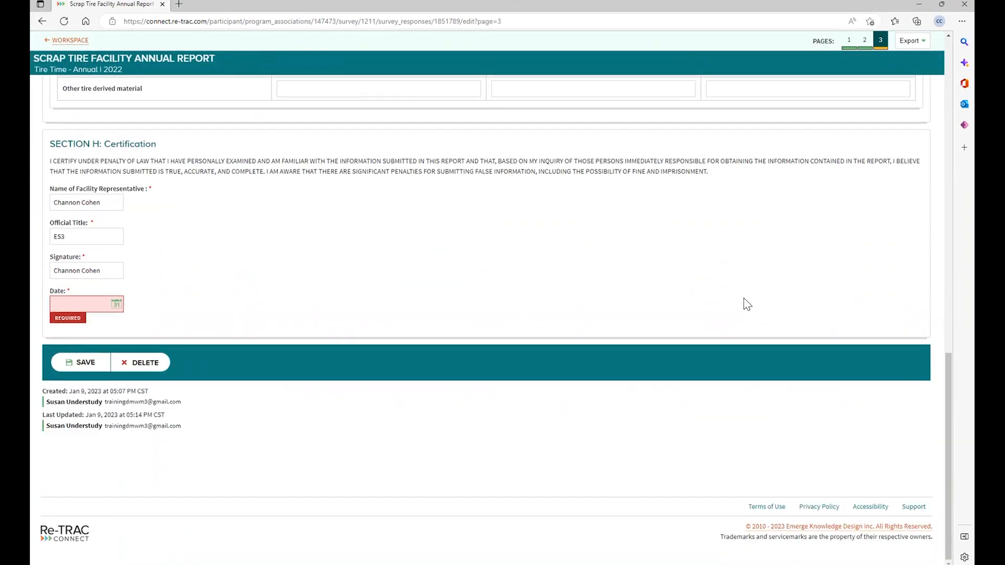
click(118, 304)
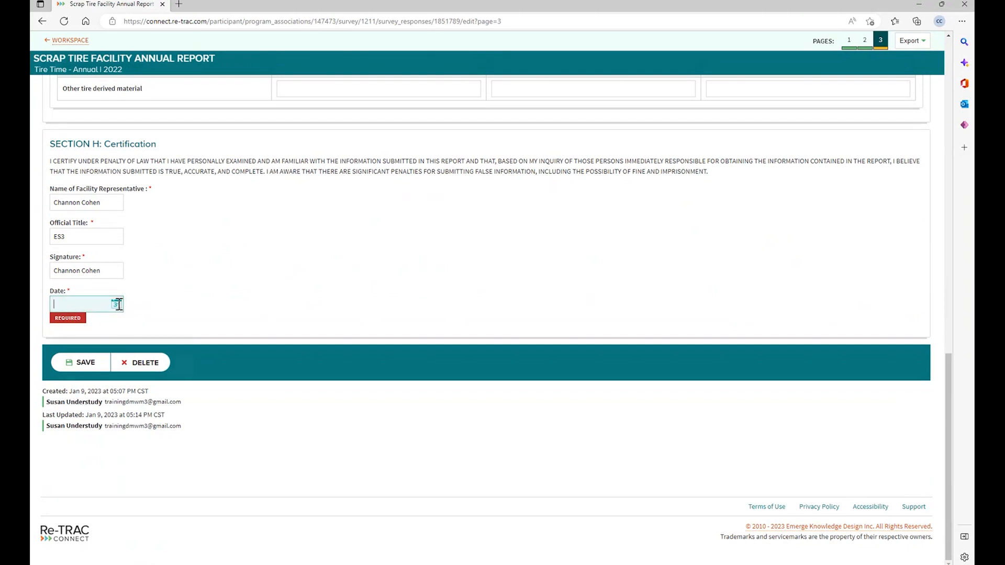
click(85, 386)
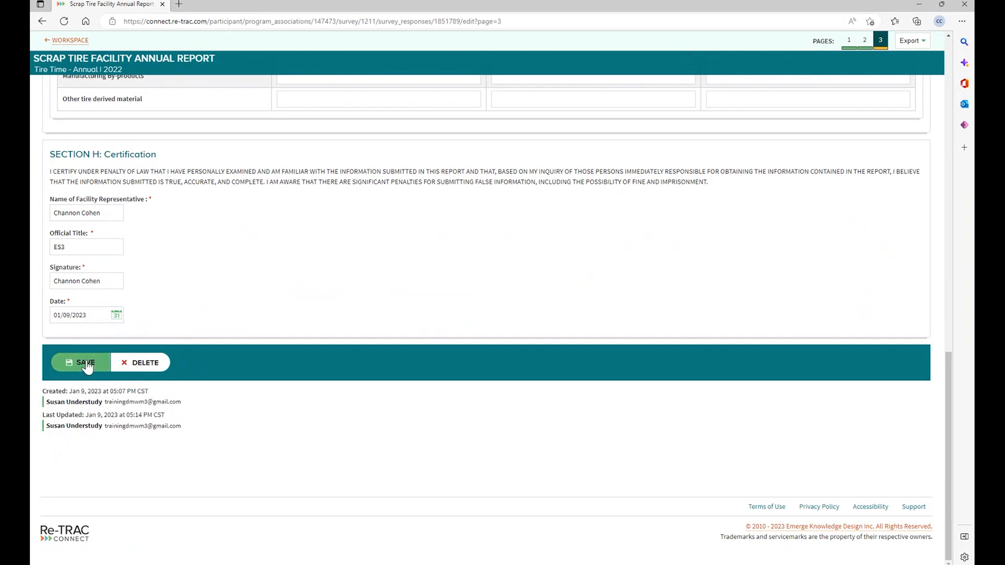
click(85, 364)
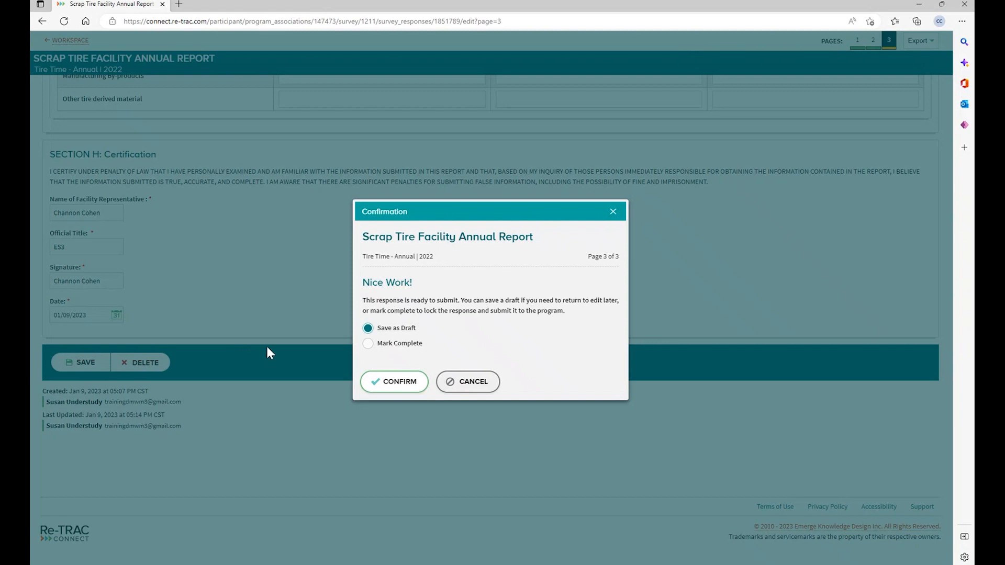
- Choose Mark Complete in the Confirmation dialog and confirm the submission
click(369, 344)
click(399, 382)
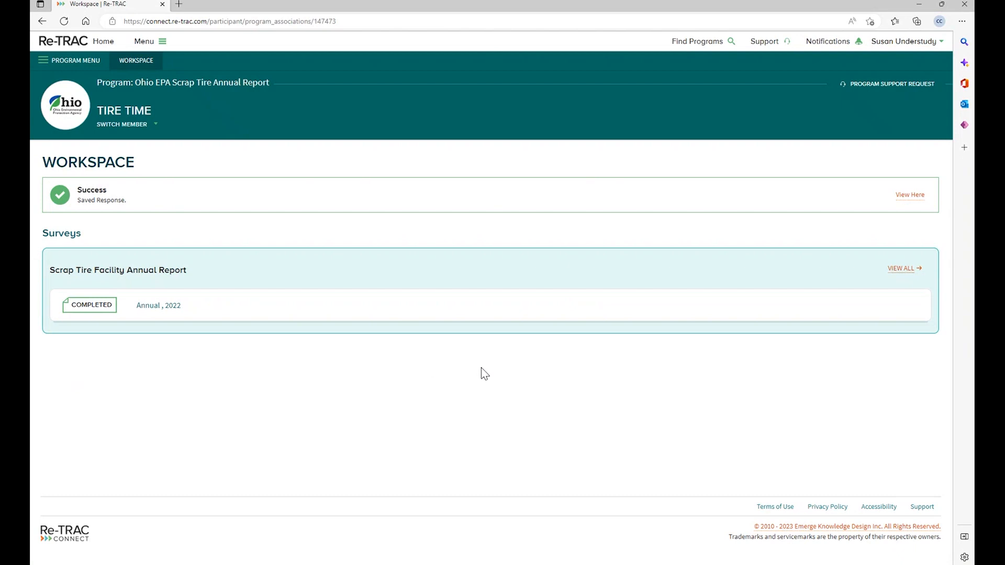
- Reopen the completed 2022 report and scroll through its locked pages 1 and 2
click(78, 309)
scroll(303, 351, down, 6)
scroll(302, 351, down, 5)
scroll(303, 343, up, 15)
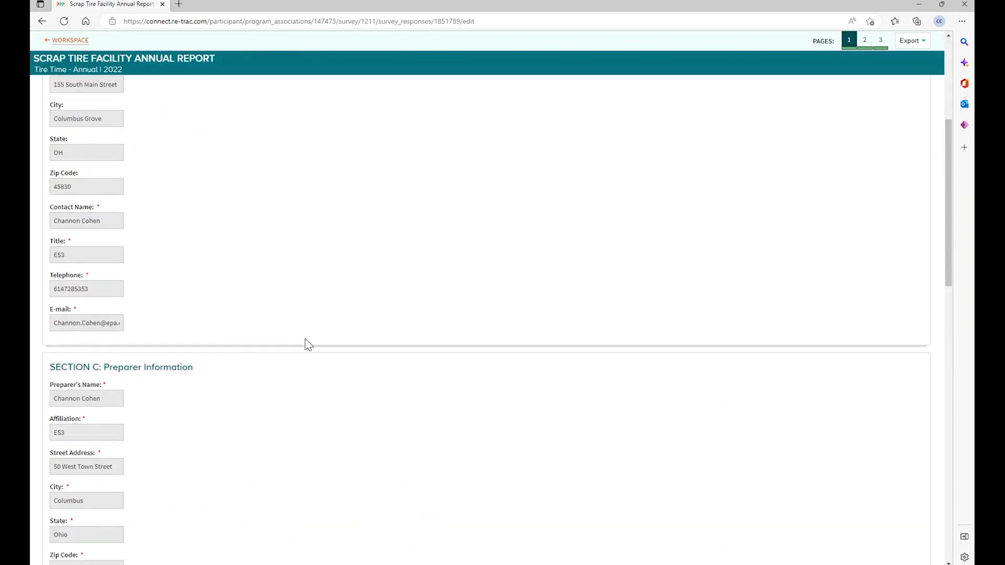
scroll(323, 341, down, 10)
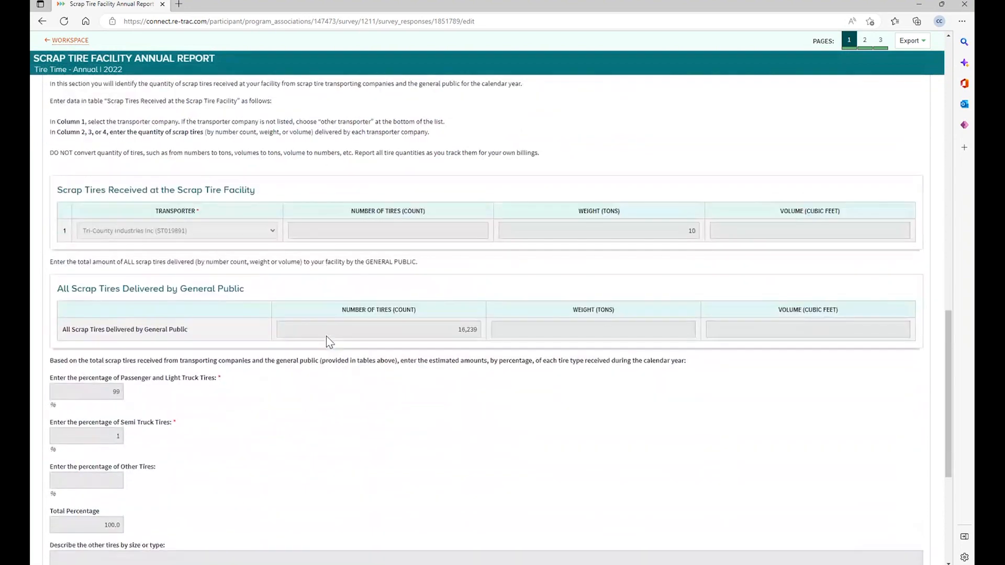
click(864, 47)
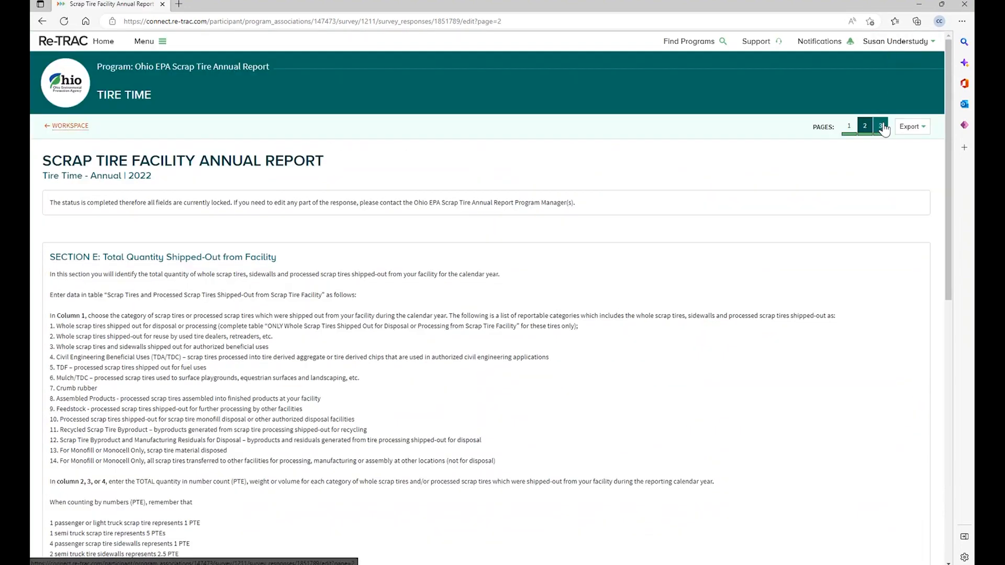
scroll(783, 244, down, 7)
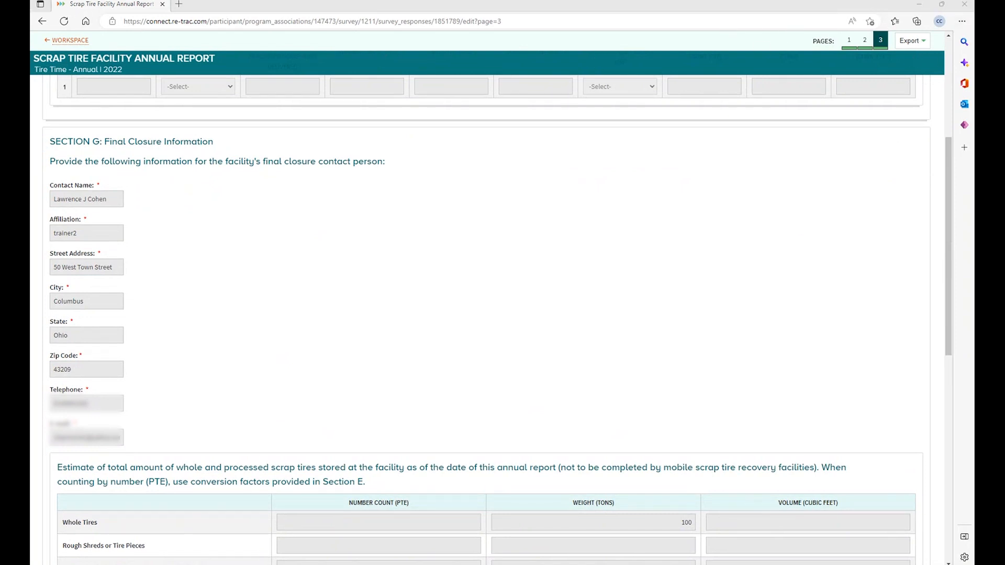
- Review the Export choices: Print-friendly view, PDF - Portrait and PDF - Landscape
click(904, 43)
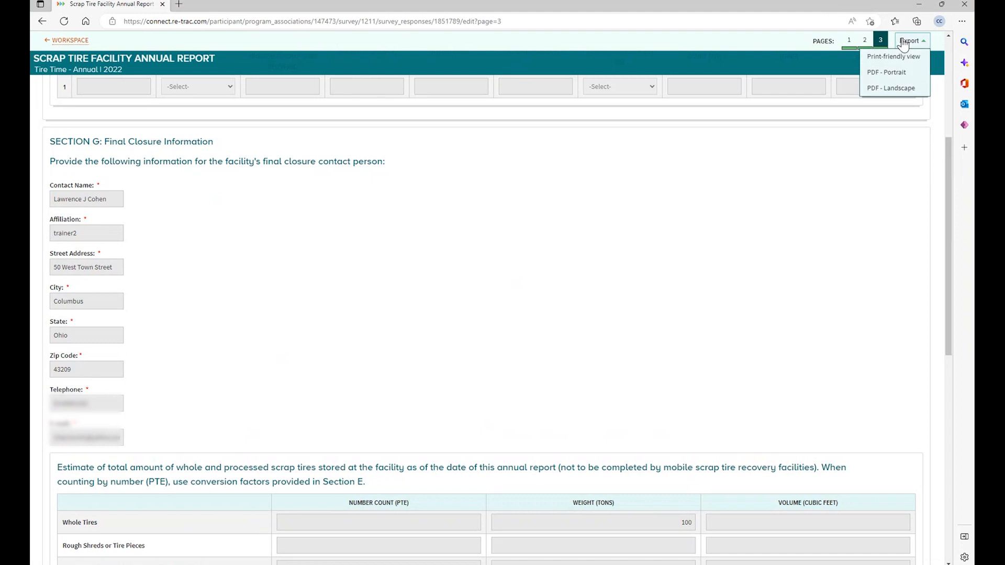
click(902, 42)
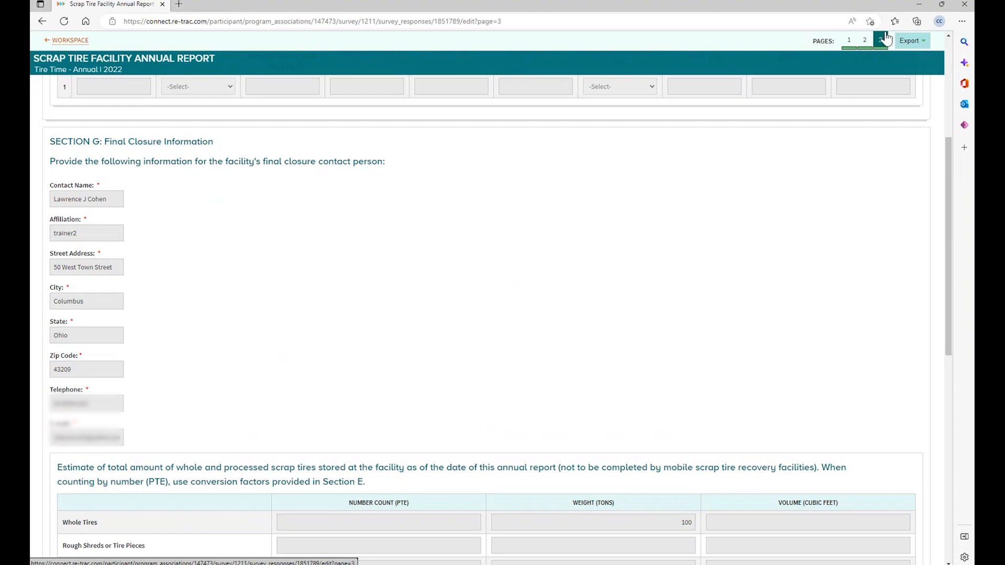
click(916, 42)
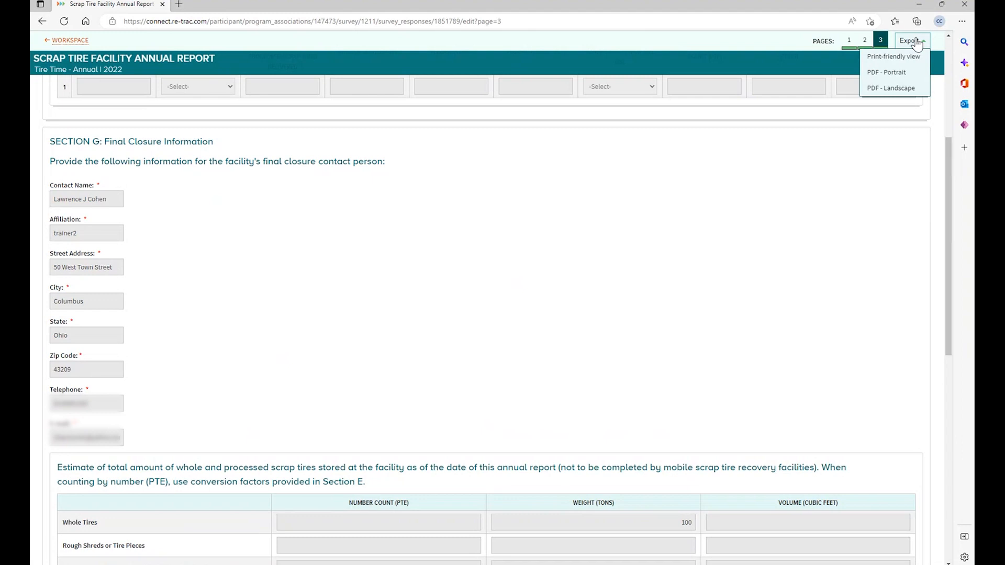
click(916, 42)
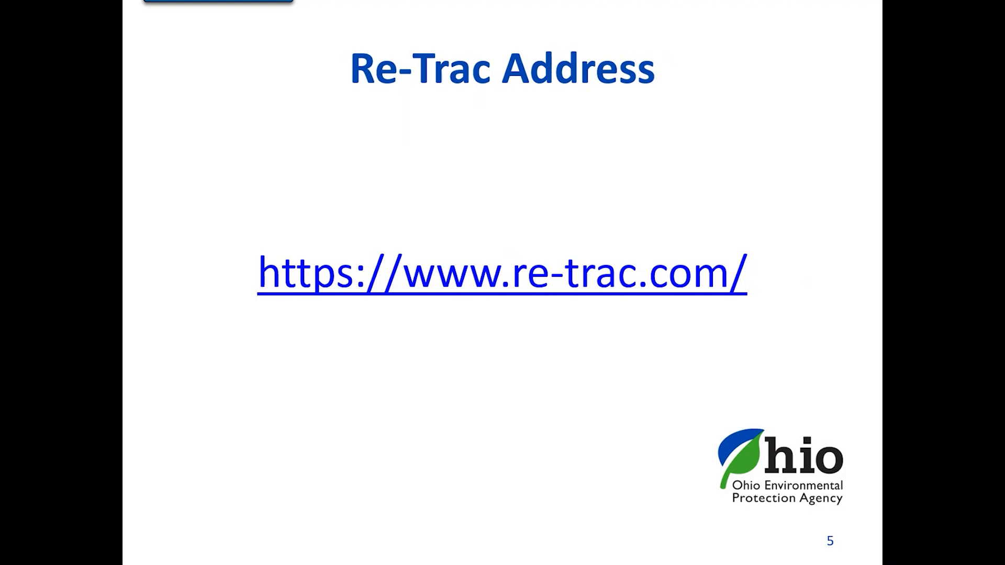
- Advance the slideshow past the Re-TRAC website slide to slide 7, Contact Information
click(607, 207)
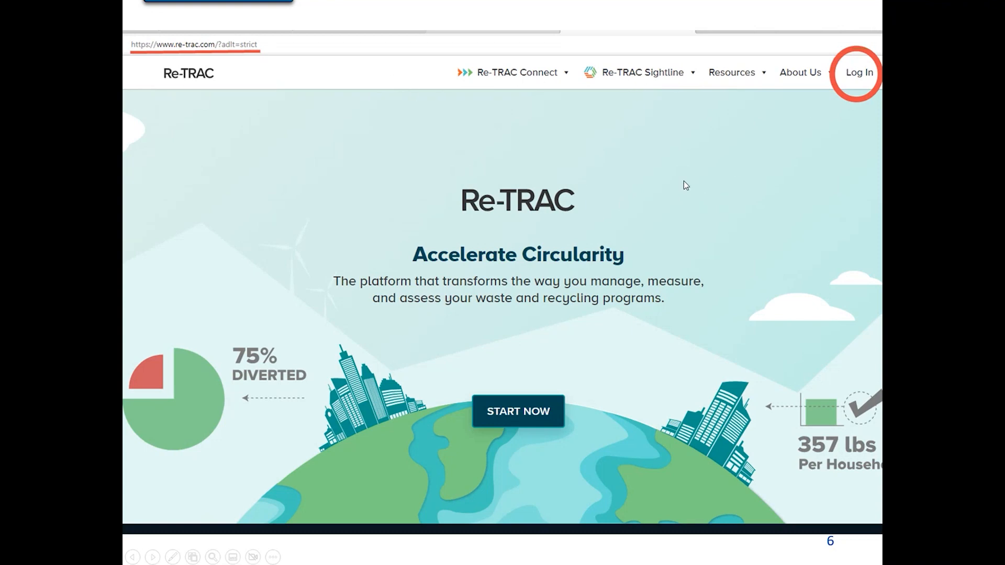
click(657, 184)
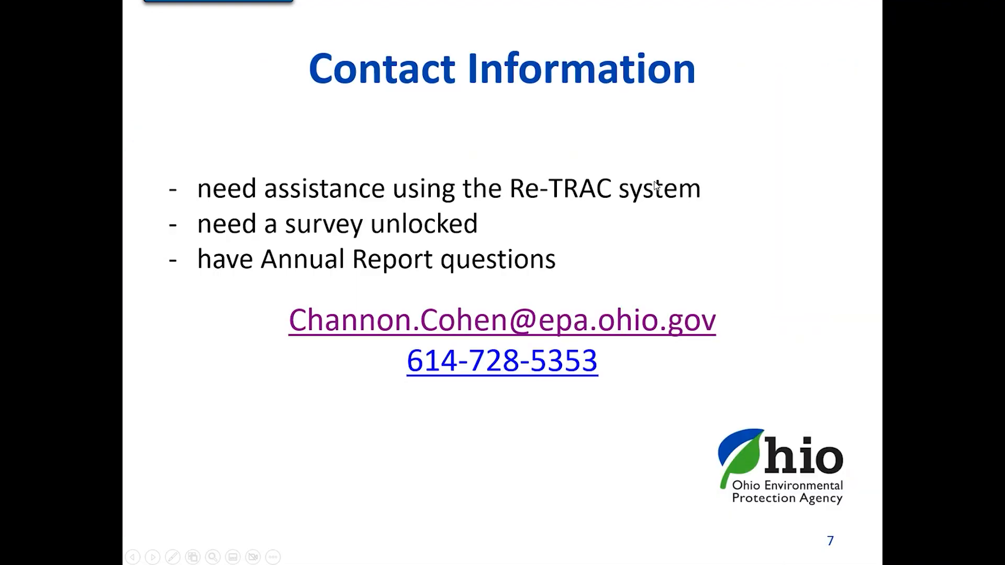